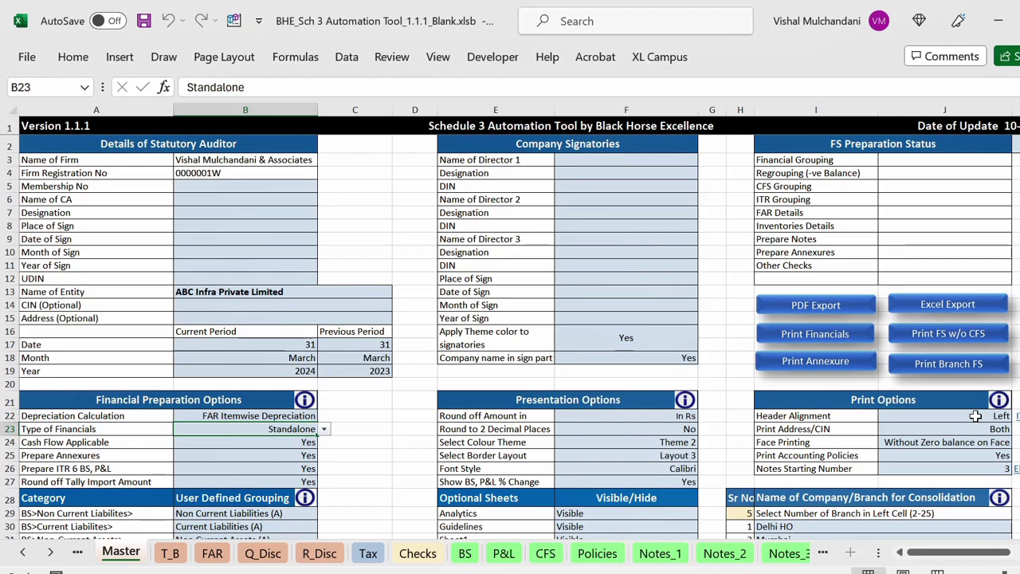
Step: Set Type of Financials to Branch Consolidation in the Financial Preparation Options of the Master sheet
{"action": "scroll", "coordinate": [510, 318], "scroll_direction": "up", "scroll_amount": 5}
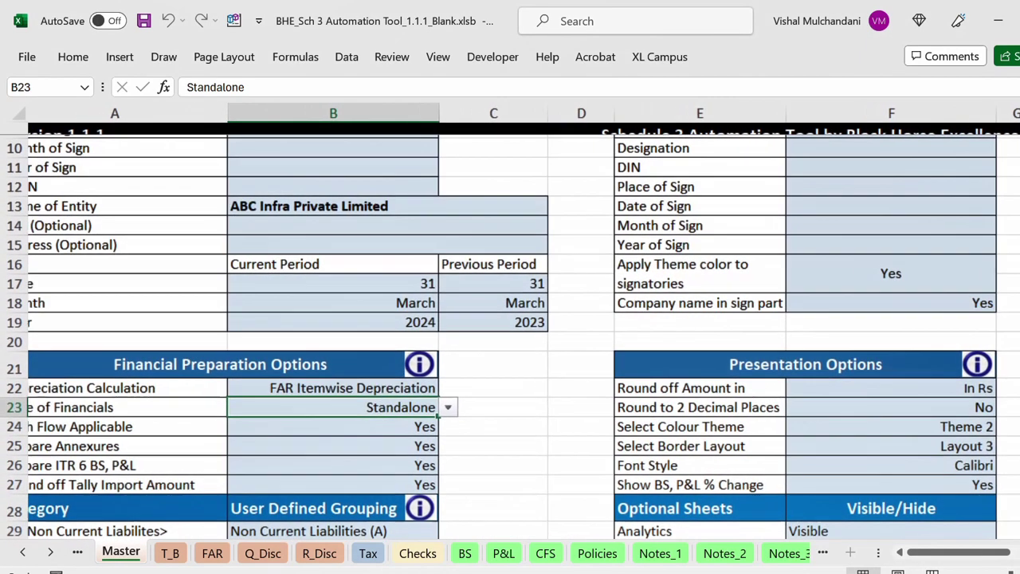
{"action": "scroll", "coordinate": [510, 319], "scroll_direction": "left", "scroll_amount": 1}
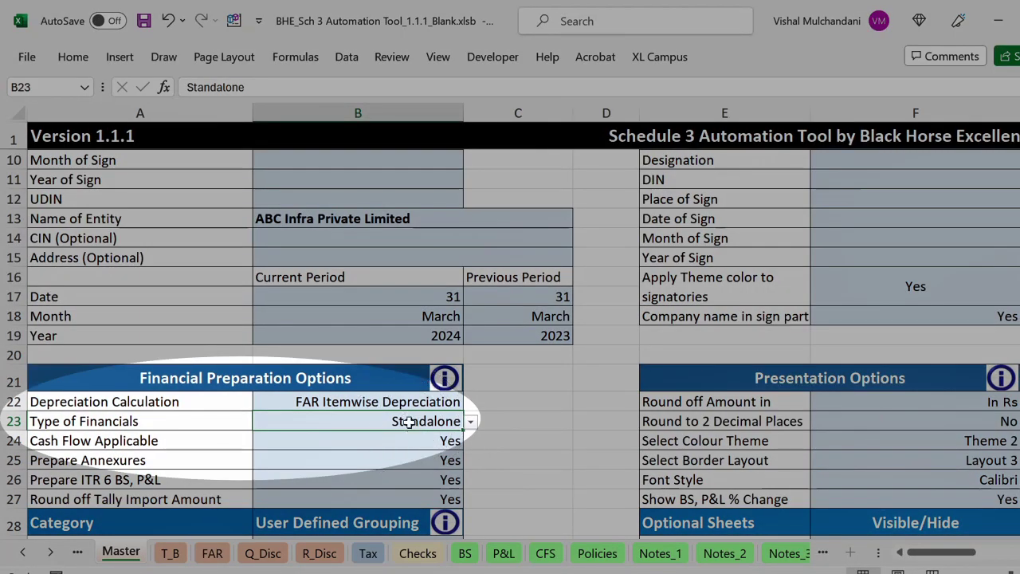
{"action": "key", "text": "alt+Down"}
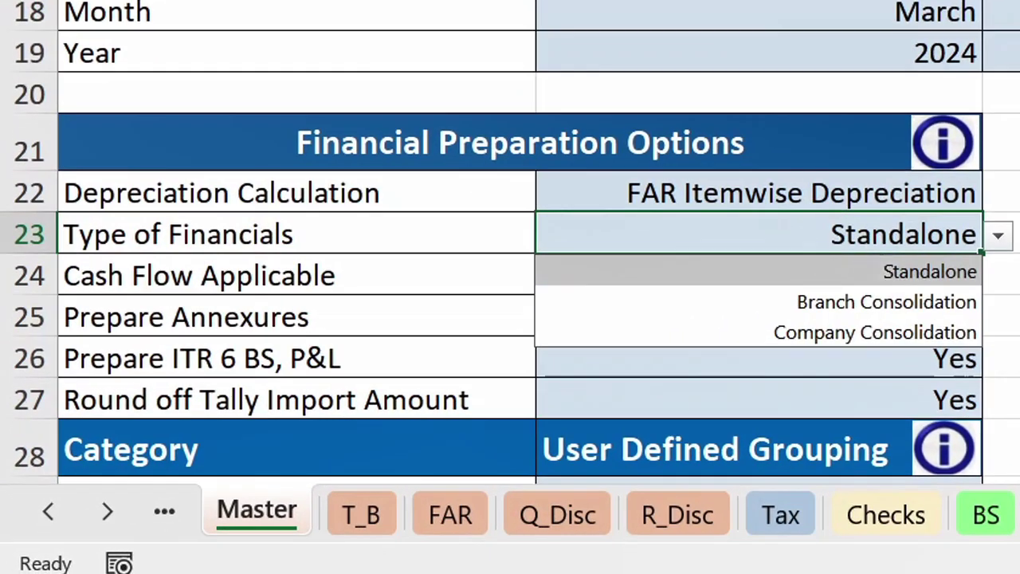
{"action": "key", "text": "Down"}
{"action": "key", "text": "Up"}
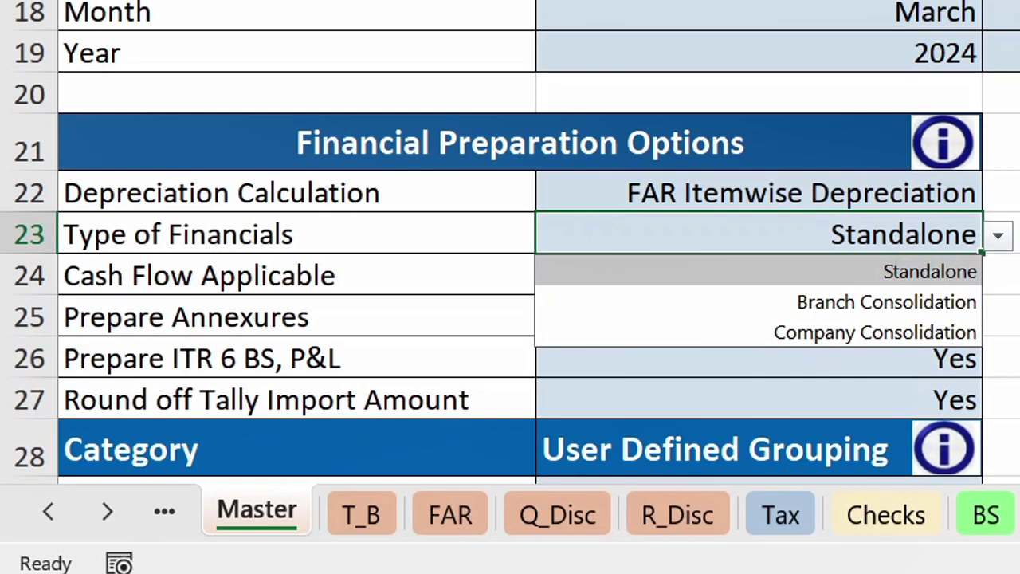
{"action": "key", "text": "Down"}
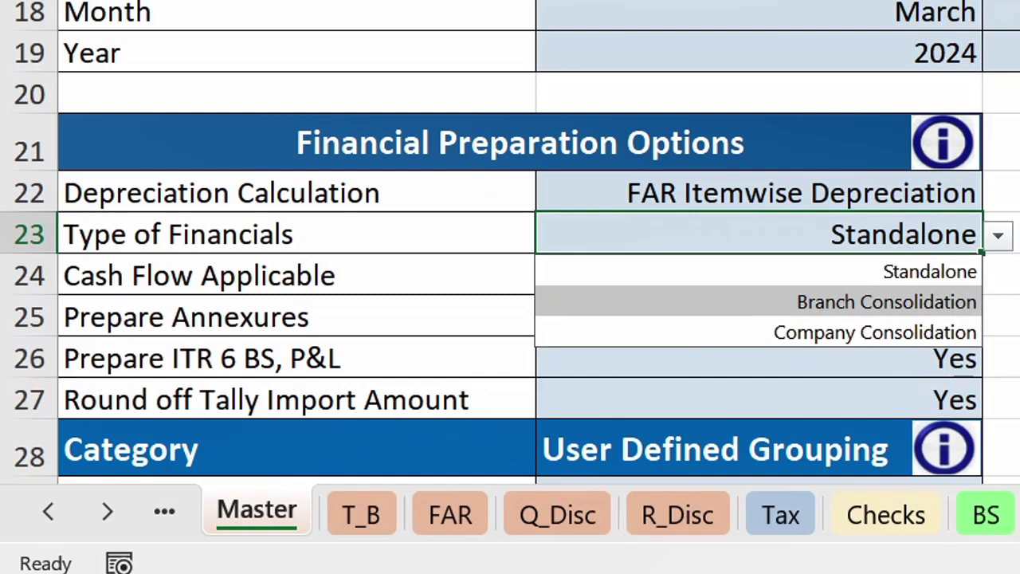
{"action": "key", "text": "Down"}
{"action": "key", "text": "Escape"}
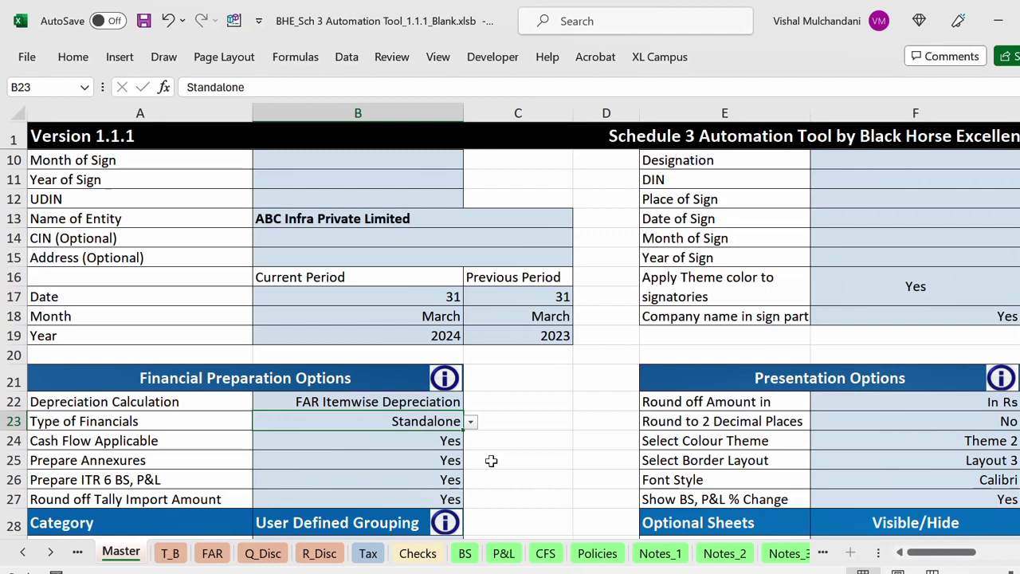
{"action": "key", "text": "alt+Down"}
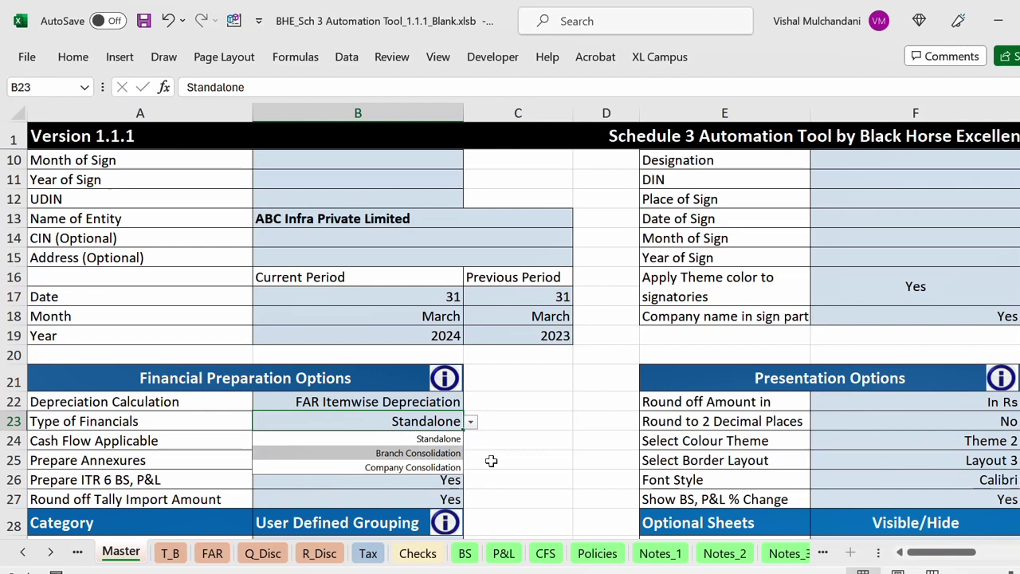
{"action": "key", "text": "Return"}
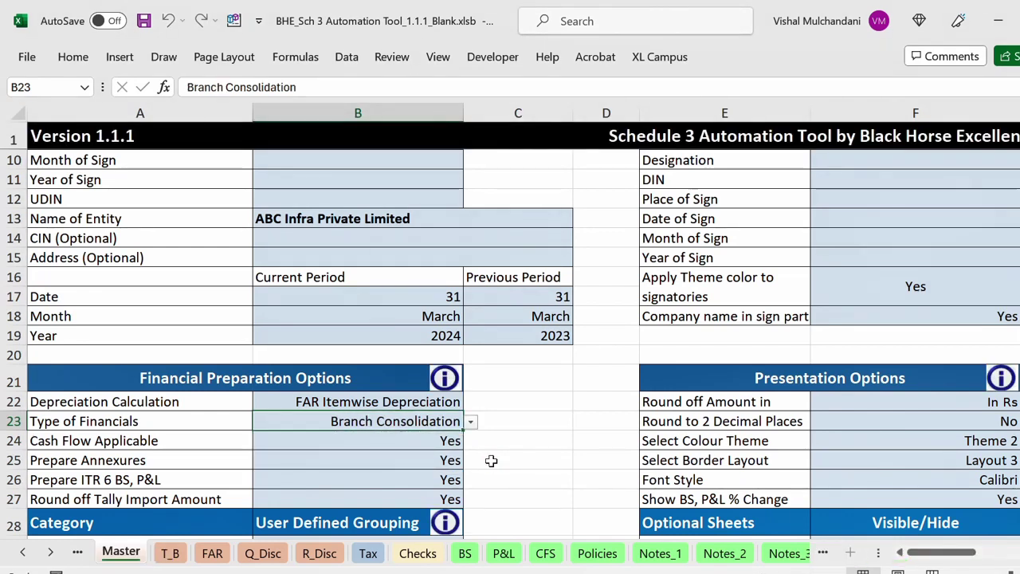
Step: Examine the available branch counts in the Name of Company/Branch for Consolidation table, leaving the selection unchanged
{"action": "scroll", "coordinate": [491, 461], "scroll_direction": "right", "scroll_amount": 3}
{"action": "scroll", "coordinate": [522, 343], "scroll_direction": "left", "scroll_amount": 2}
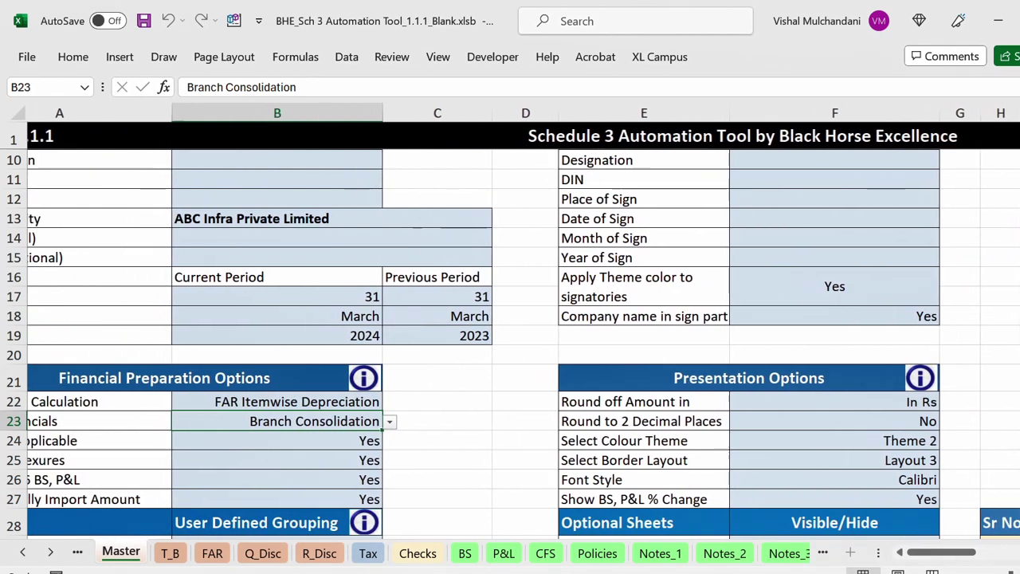
{"action": "scroll", "coordinate": [523, 343], "scroll_direction": "right", "scroll_amount": 5}
{"action": "scroll", "coordinate": [522, 343], "scroll_direction": "right", "scroll_amount": 2}
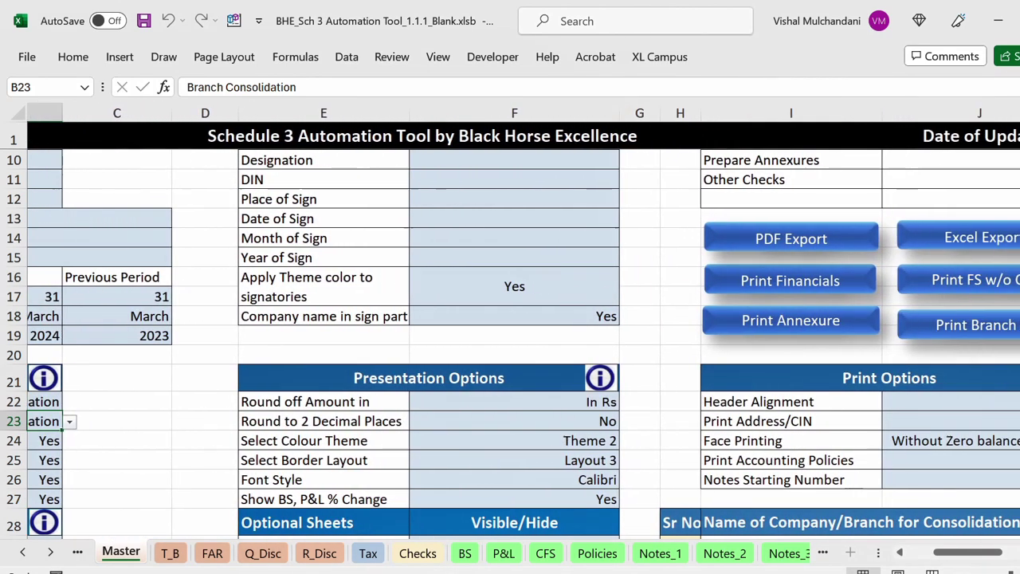
{"action": "scroll", "coordinate": [523, 343], "scroll_direction": "down", "scroll_amount": 1}
{"action": "scroll", "coordinate": [548, 477], "scroll_direction": "down", "scroll_amount": 3}
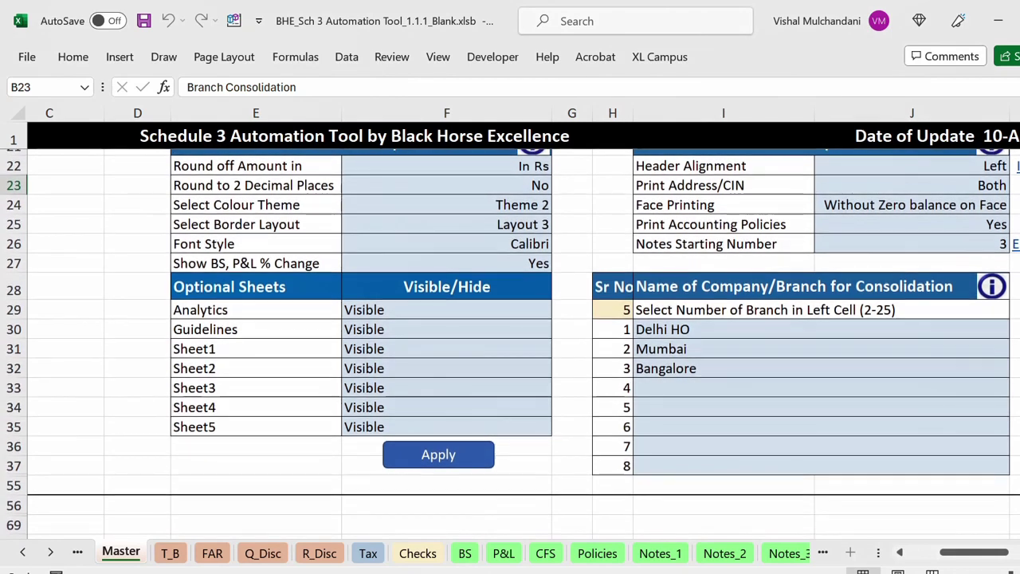
{"action": "left_click", "coordinate": [691, 344]}
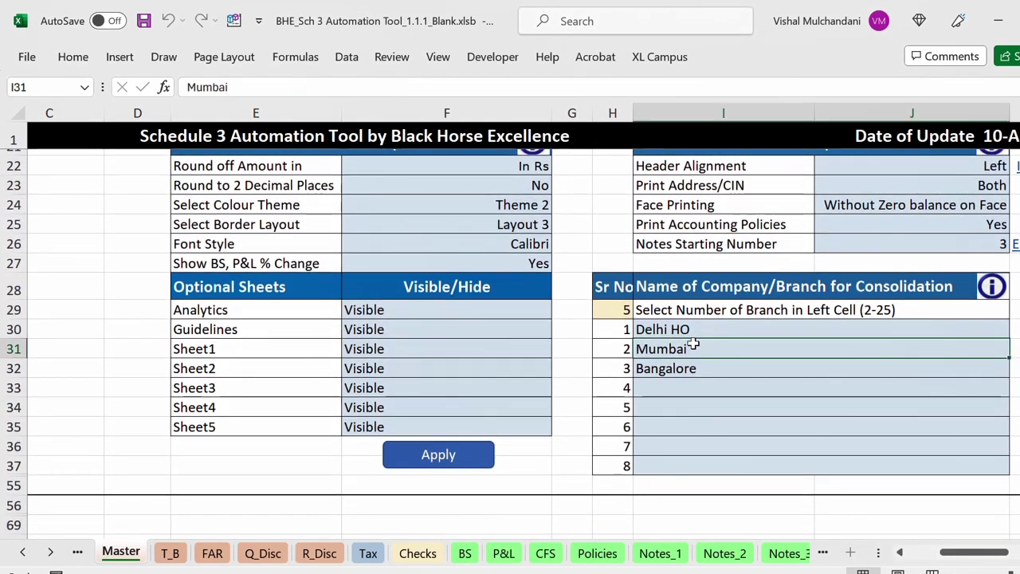
{"action": "left_click", "coordinate": [619, 310]}
{"action": "key", "text": "alt+Down"}
{"action": "key", "text": "Down"}
{"action": "key", "text": "Down"}
{"action": "key", "text": "Down"}
{"action": "key", "text": "Down"}
{"action": "key", "text": "Down"}
{"action": "key", "text": "Down"}
{"action": "key", "text": "Down"}
{"action": "key", "text": "Down"}
{"action": "key", "text": "Down"}
{"action": "key", "text": "Down"}
{"action": "key", "text": "Down"}
{"action": "key", "text": "Down"}
{"action": "key", "text": "Down"}
{"action": "key", "text": "Down"}
{"action": "key", "text": "Down"}
{"action": "key", "text": "Down"}
{"action": "key", "text": "Down"}
{"action": "key", "text": "Down"}
{"action": "key", "text": "Down"}
{"action": "key", "text": "Down"}
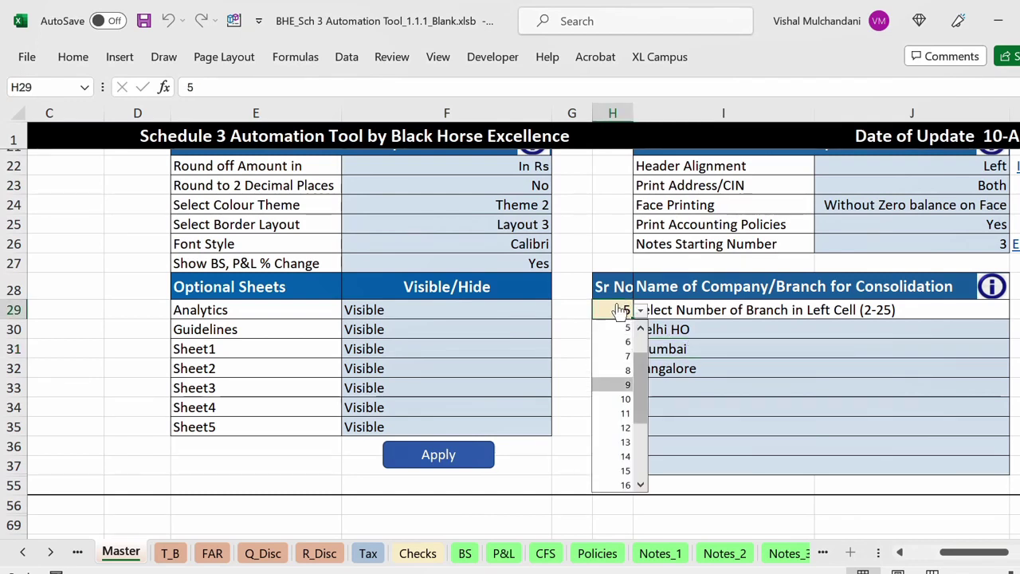
{"action": "key", "text": "Up"}
{"action": "key", "text": "Up"}
{"action": "key", "text": "Up"}
{"action": "key", "text": "Up"}
{"action": "key", "text": "Up"}
{"action": "key", "text": "Up"}
{"action": "key", "text": "Up"}
{"action": "key", "text": "Up"}
{"action": "key", "text": "Up"}
{"action": "key", "text": "Up"}
{"action": "key", "text": "Up"}
{"action": "key", "text": "Up"}
{"action": "key", "text": "Up"}
{"action": "key", "text": "Up"}
{"action": "key", "text": "Up"}
{"action": "key", "text": "Up"}
{"action": "key", "text": "Up"}
{"action": "key", "text": "Up"}
{"action": "key", "text": "Up"}
{"action": "key", "text": "Up"}
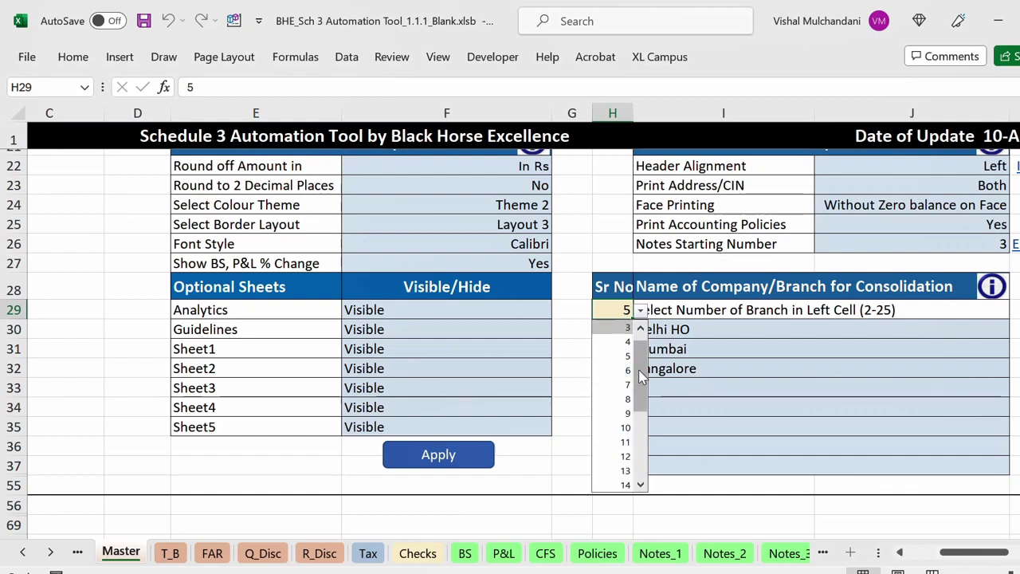
{"action": "key", "text": "Escape"}
Step: Review the branch names entered in the consolidation table, from Delhi HO to Bangalore
{"action": "left_click", "coordinate": [674, 332]}
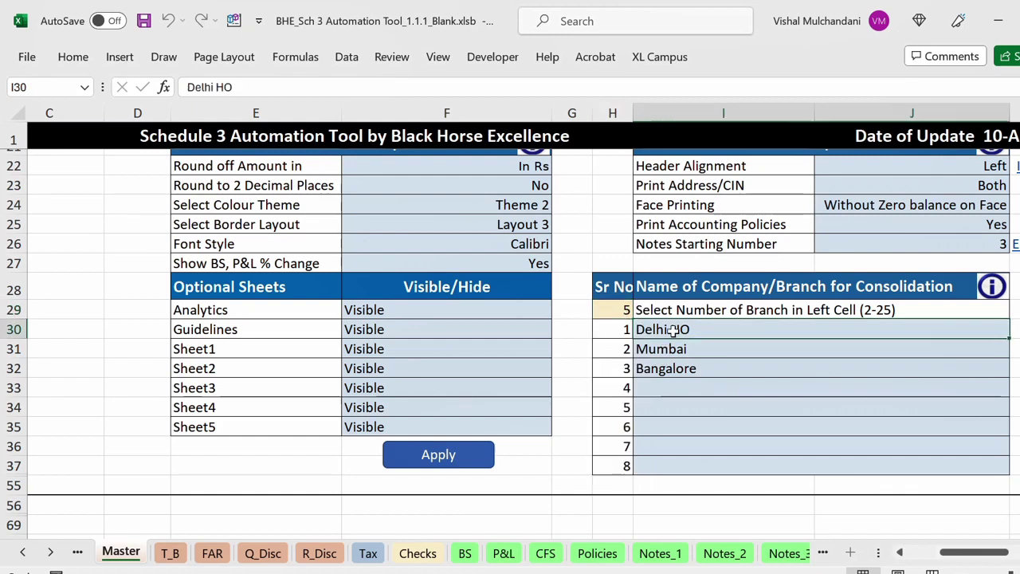
{"action": "mouse_move", "coordinate": [673, 332]}
{"action": "left_mouse_down"}
{"action": "mouse_move", "coordinate": [677, 368]}
{"action": "mouse_move", "coordinate": [683, 329]}
{"action": "left_mouse_up"}
{"action": "key", "text": "Down"}
{"action": "key", "text": "Down"}
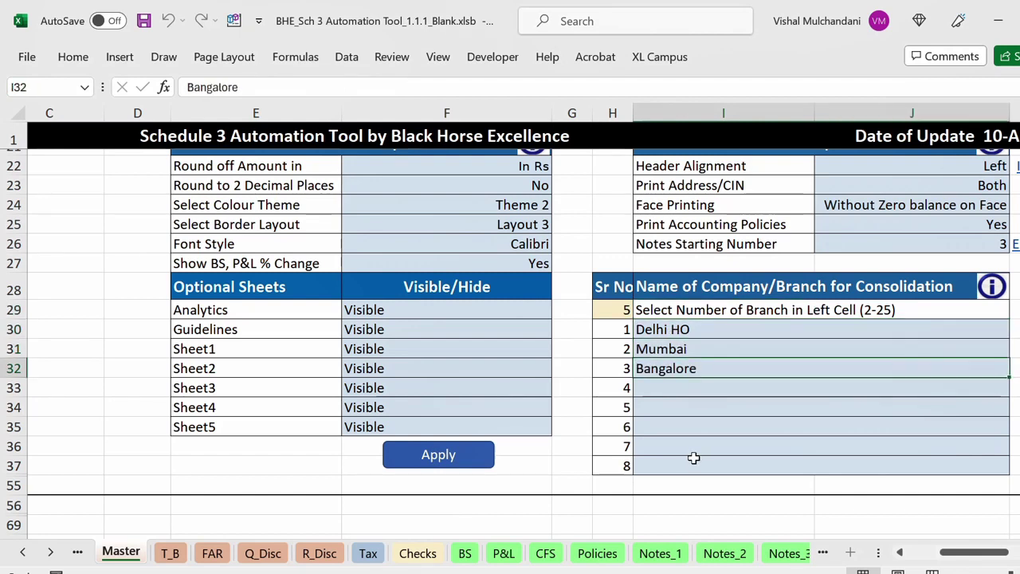
{"action": "key", "text": "Up"}
{"action": "key", "text": "Up"}
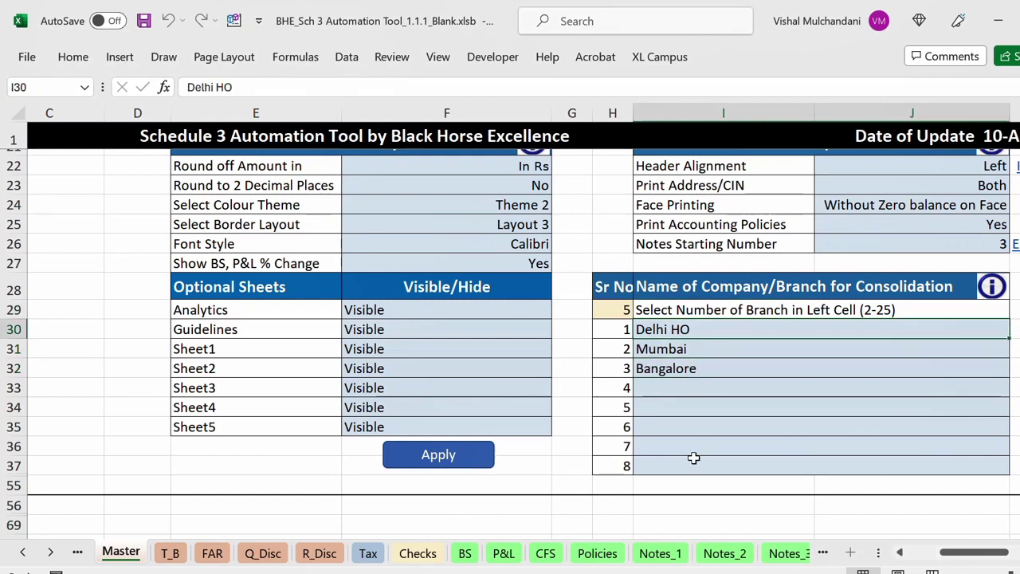
{"action": "key", "text": "Down"}
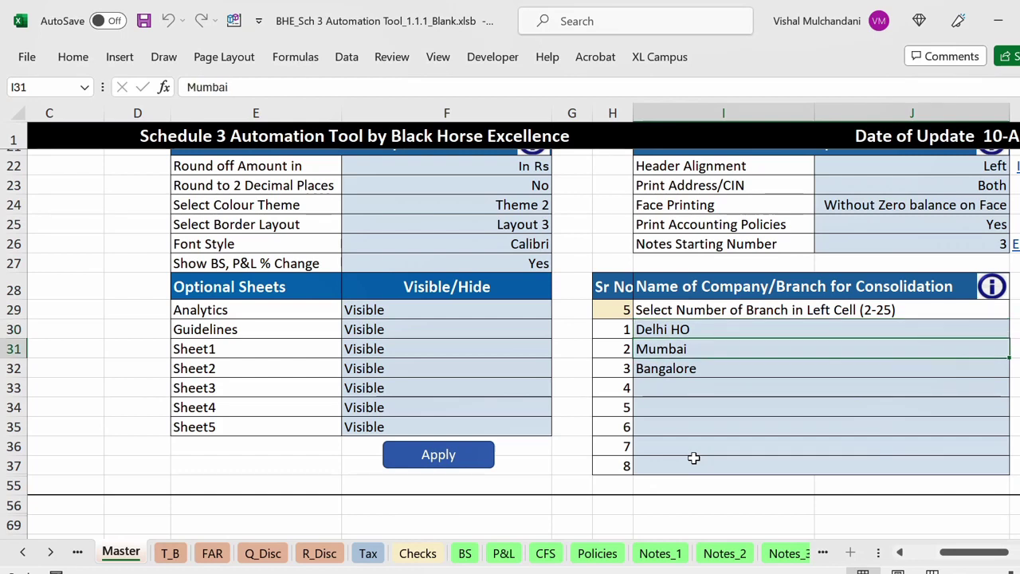
Step: Choose Delhi HO as the importing company/branch in cell A1 of the T_B sheet
{"action": "scroll", "coordinate": [693, 457], "scroll_direction": "up", "scroll_amount": 2}
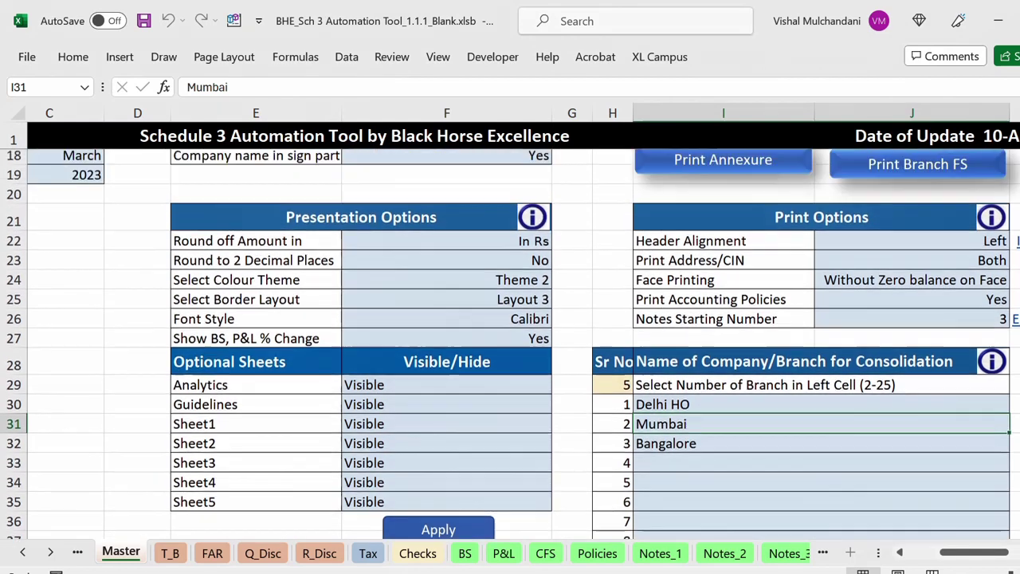
{"action": "key", "text": "ctrl+Page_Down"}
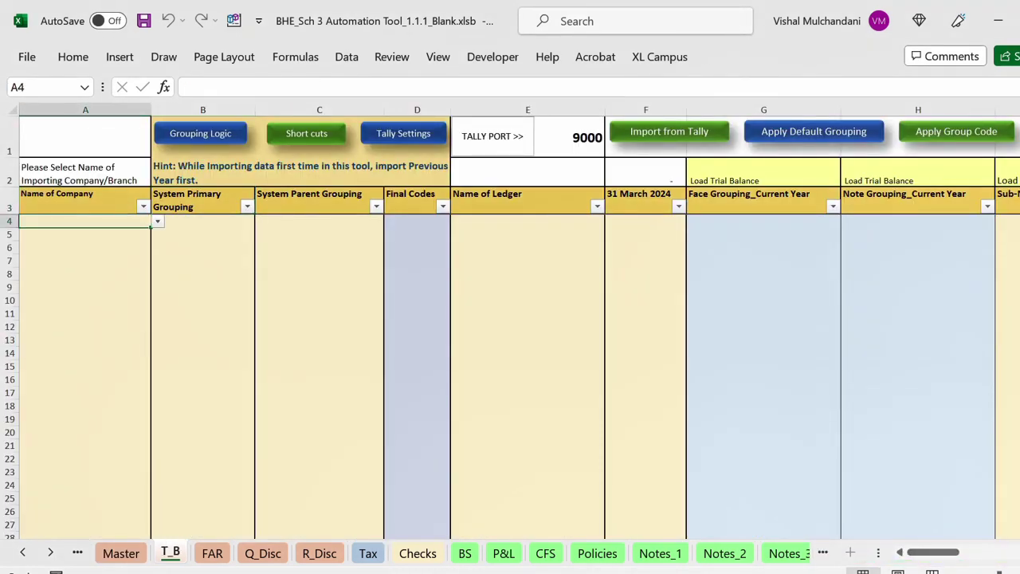
{"action": "left_click", "coordinate": [94, 237]}
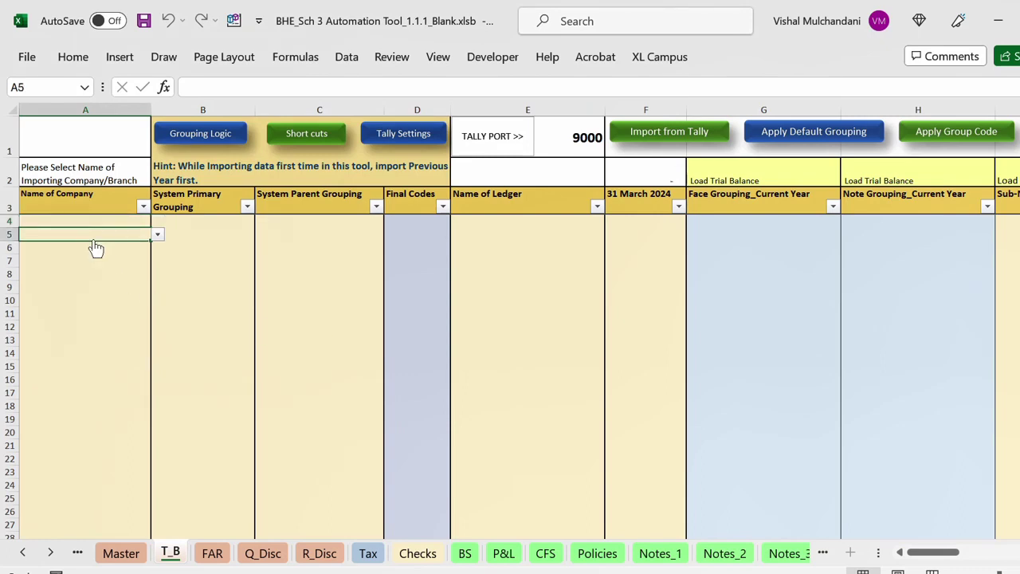
{"action": "key", "text": "Up"}
{"action": "key", "text": "Up"}
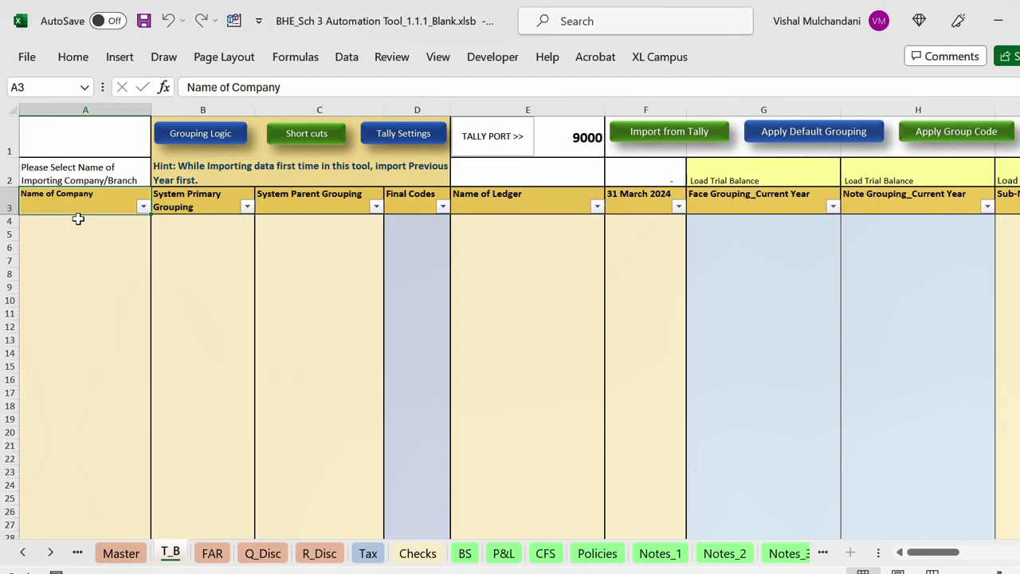
{"action": "left_click", "coordinate": [86, 148]}
{"action": "key", "text": "alt+Down"}
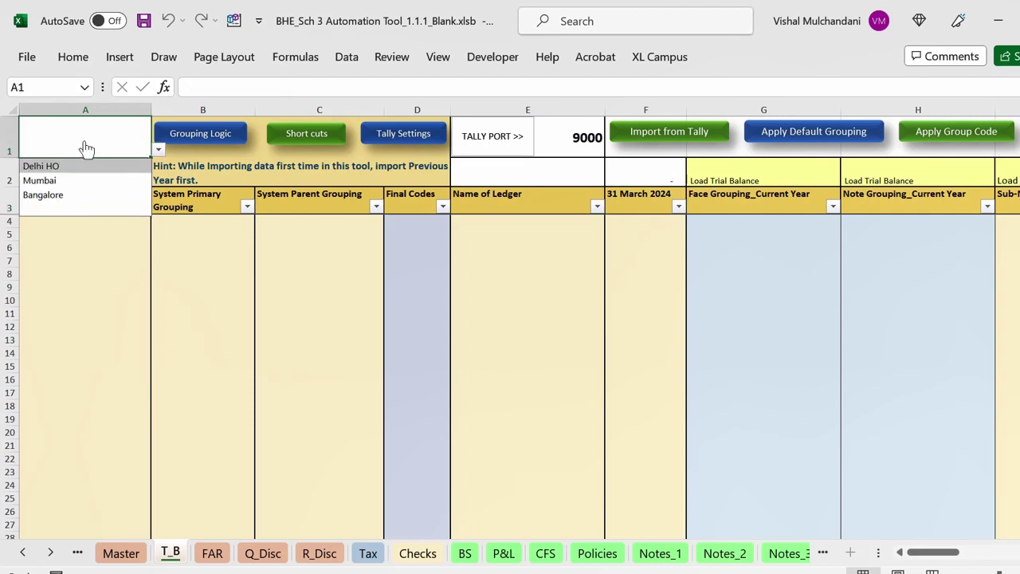
{"action": "key", "text": "Return"}
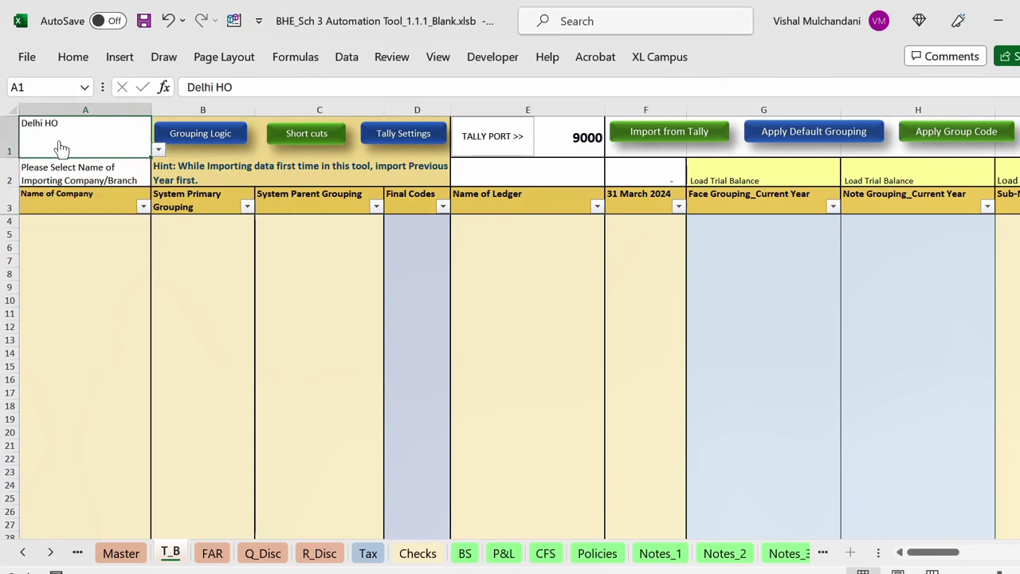
{"action": "key", "text": "alt+Down"}
{"action": "key", "text": "Escape"}
Step: Switch to TallyPrime and make Black Horse Excellence Private Limited-Delhi HO the active company
{"action": "key", "text": "alt+Tab"}
{"action": "key", "text": "Tab"}
{"action": "key", "text": "Tab"}
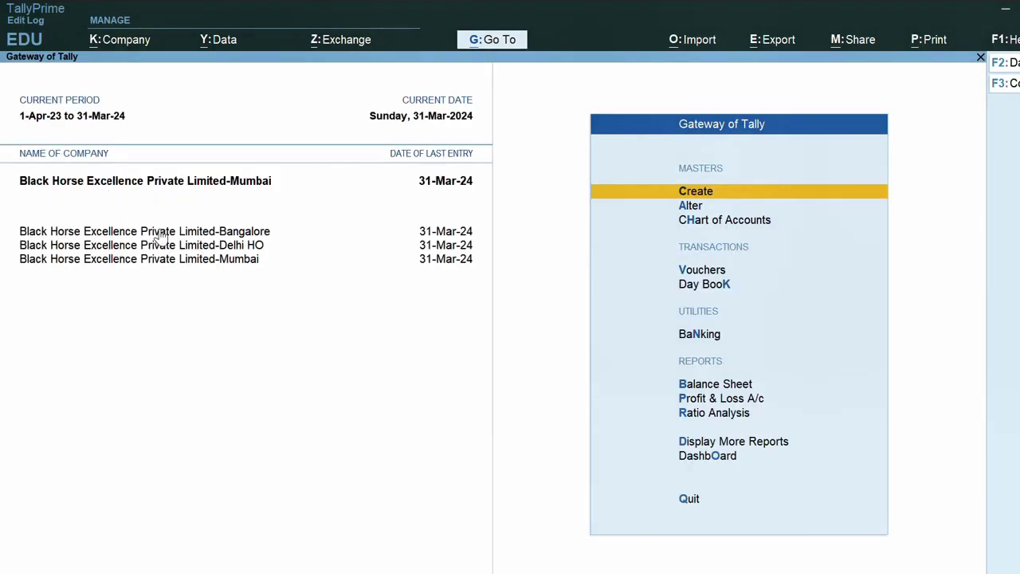
{"action": "left_click", "coordinate": [238, 245]}
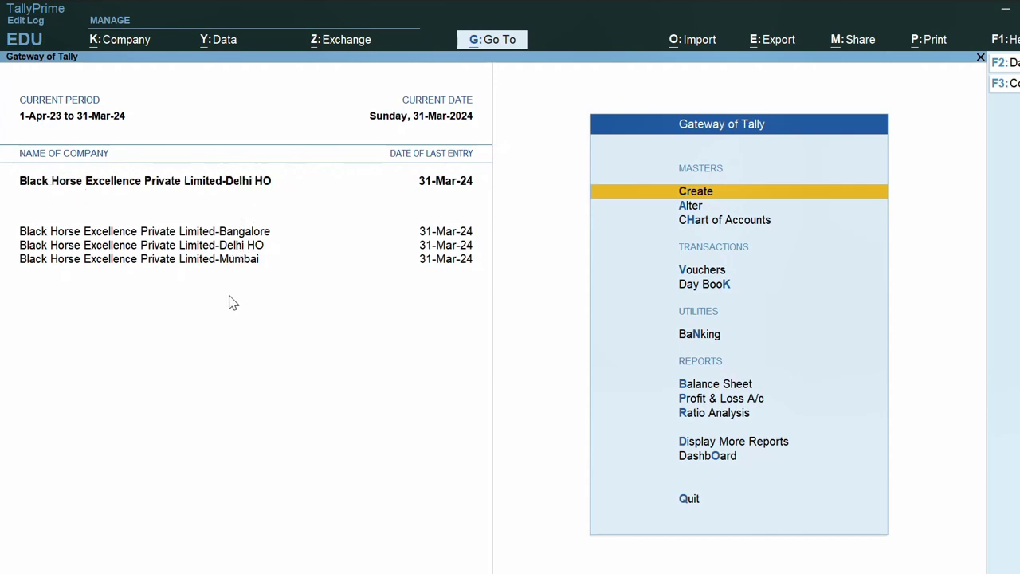
Step: Return to the Excel workbook and import the Delhi HO trial balance from Tally, confirming that the correct Tally file is open
{"action": "left_click", "coordinate": [60, 126]}
{"action": "key", "text": "alt+Tab"}
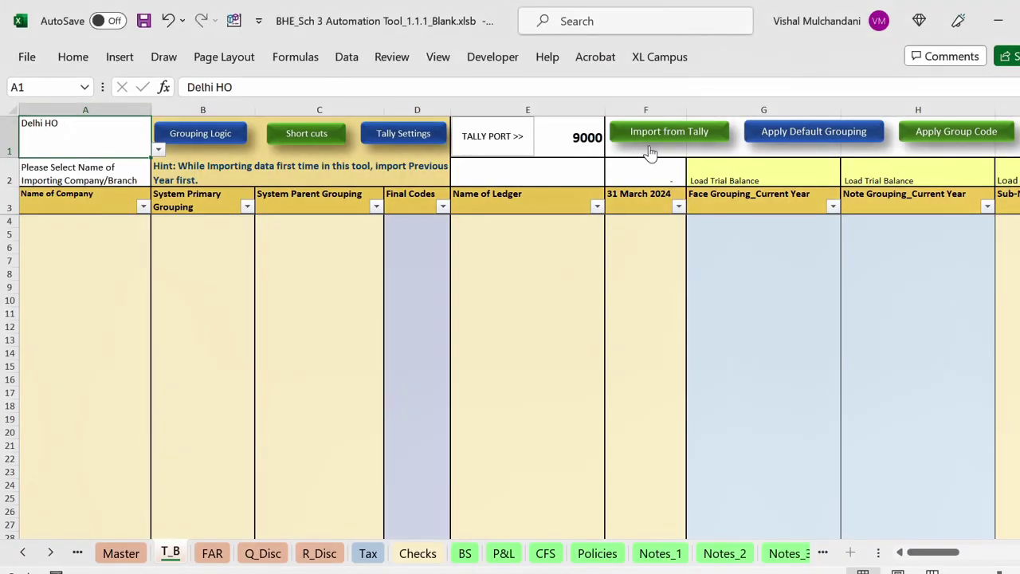
{"action": "left_click", "coordinate": [659, 137]}
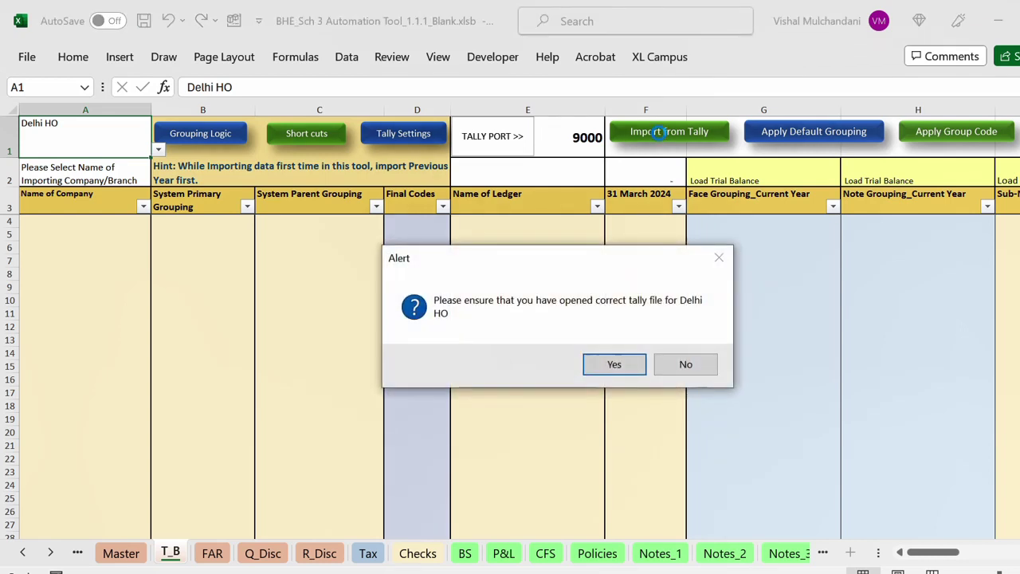
{"action": "key", "text": "Tab"}
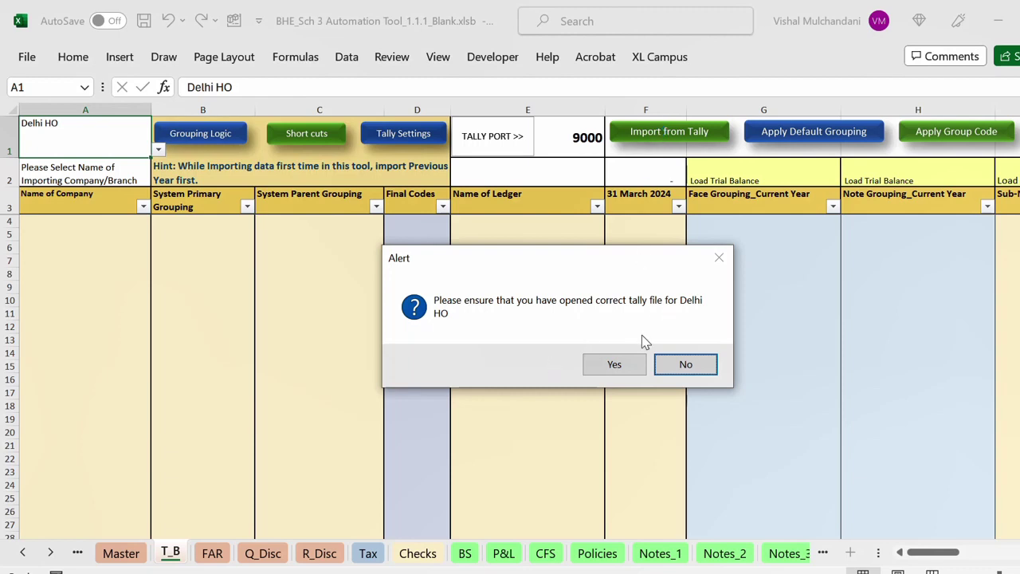
{"action": "key", "text": "Tab"}
{"action": "key", "text": "Tab"}
{"action": "key", "text": "Tab"}
{"action": "key", "text": "Tab"}
{"action": "key", "text": "Tab"}
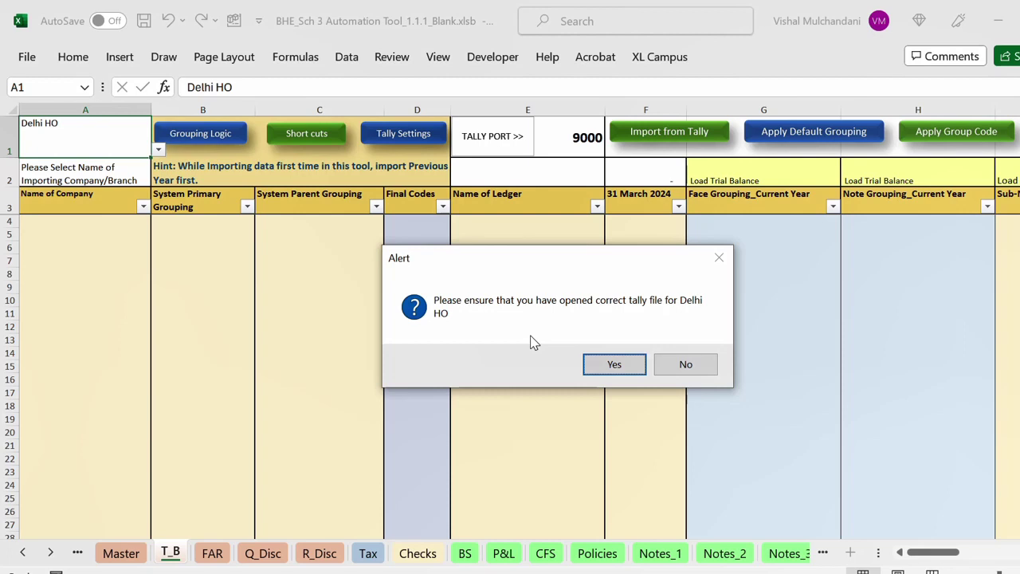
{"action": "key", "text": "Return"}
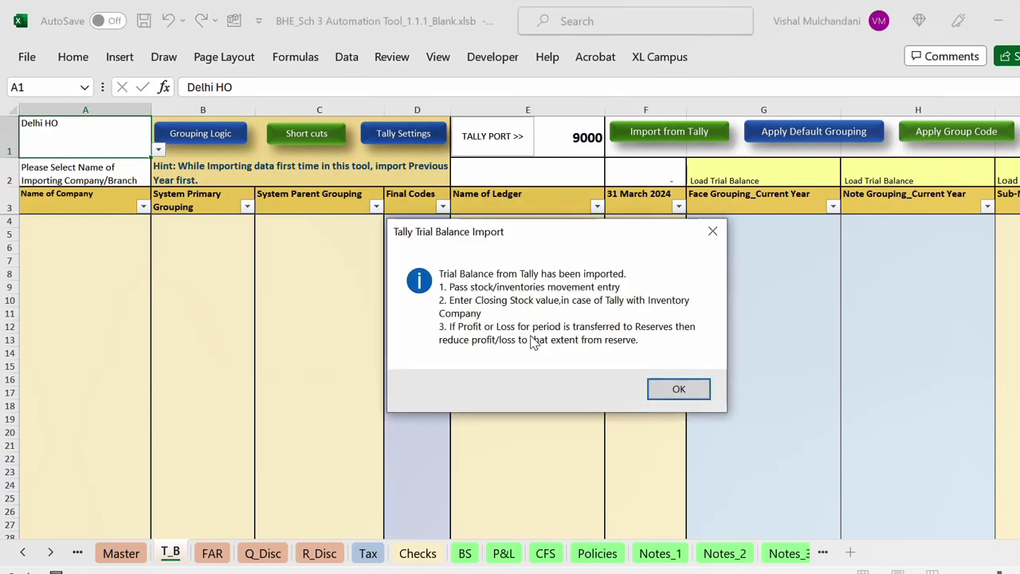
{"action": "key", "text": "Return"}
{"action": "key", "text": "Return"}
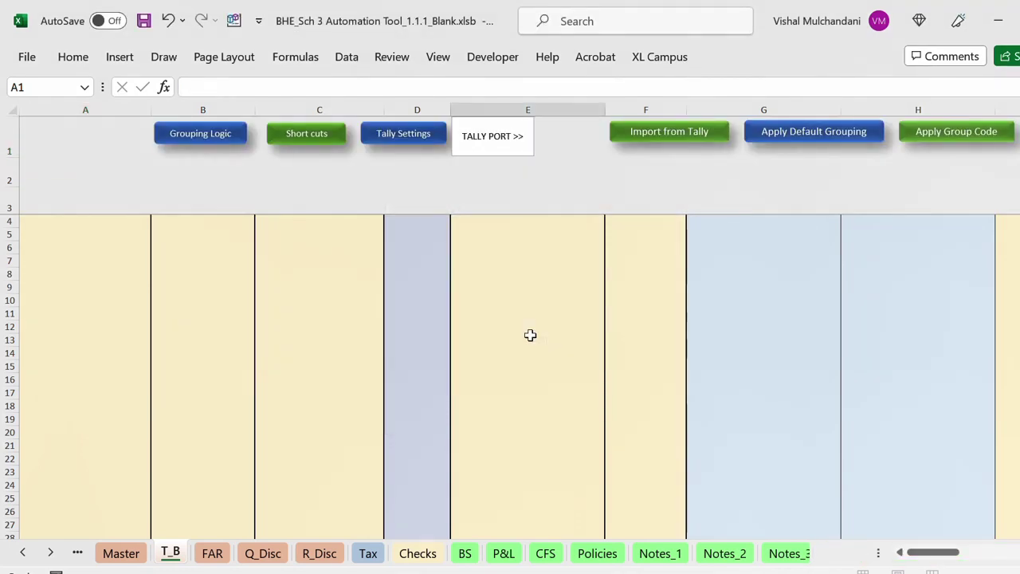
Step: Review the imported Delhi HO trial balance rows on the T_B sheet, including company, groupings and ledger names
{"action": "key", "text": "Left"}
{"action": "key", "text": "shift+Right"}
{"action": "key", "text": "shift+Right"}
{"action": "key", "text": "shift+Right"}
{"action": "key", "text": "shift+Right"}
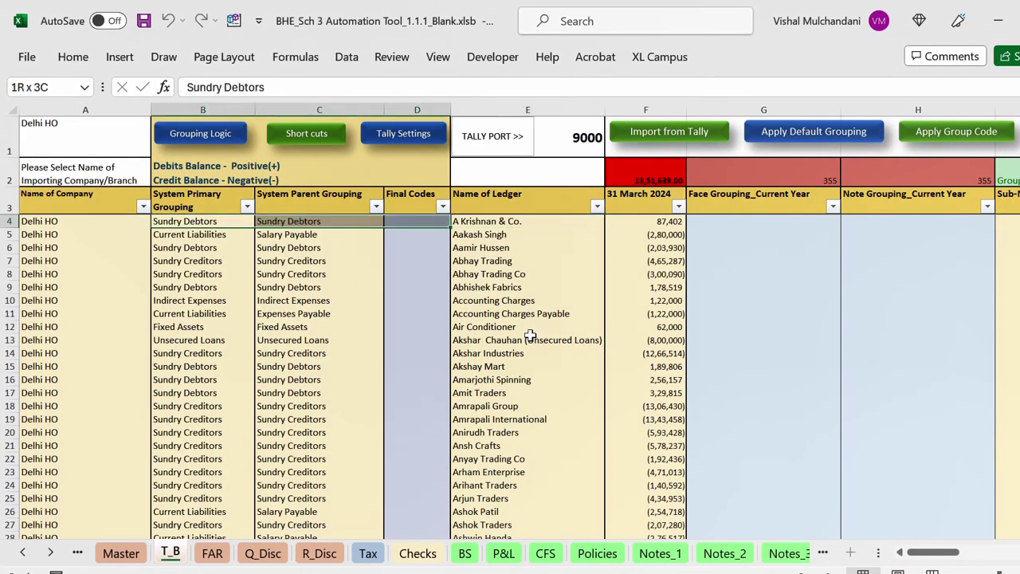
{"action": "key", "text": "Down"}
{"action": "key", "text": "Down"}
{"action": "key", "text": "Left"}
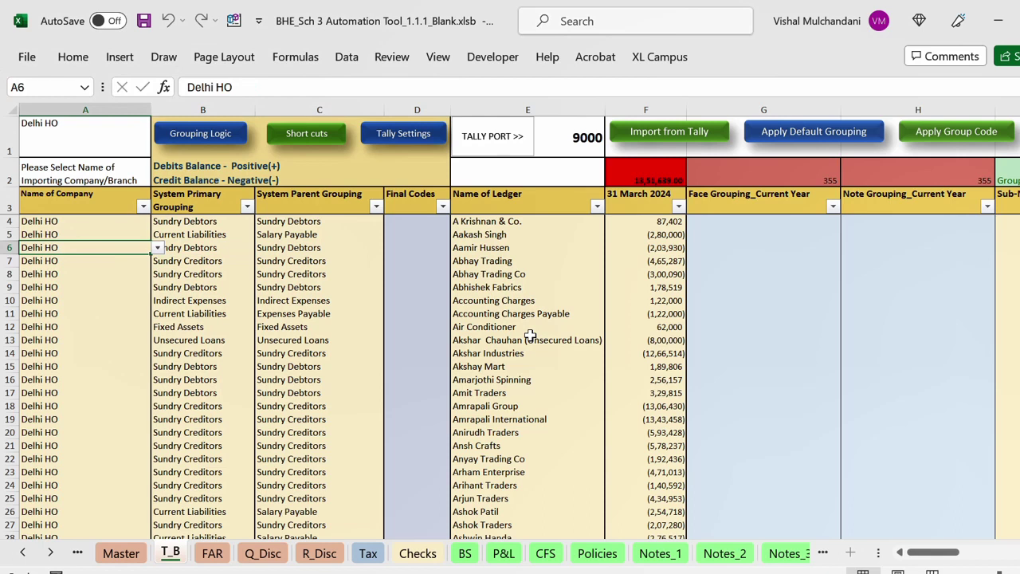
{"action": "scroll", "coordinate": [530, 334], "scroll_direction": "down", "scroll_amount": 10}
{"action": "scroll", "coordinate": [530, 335], "scroll_direction": "up", "scroll_amount": 10}
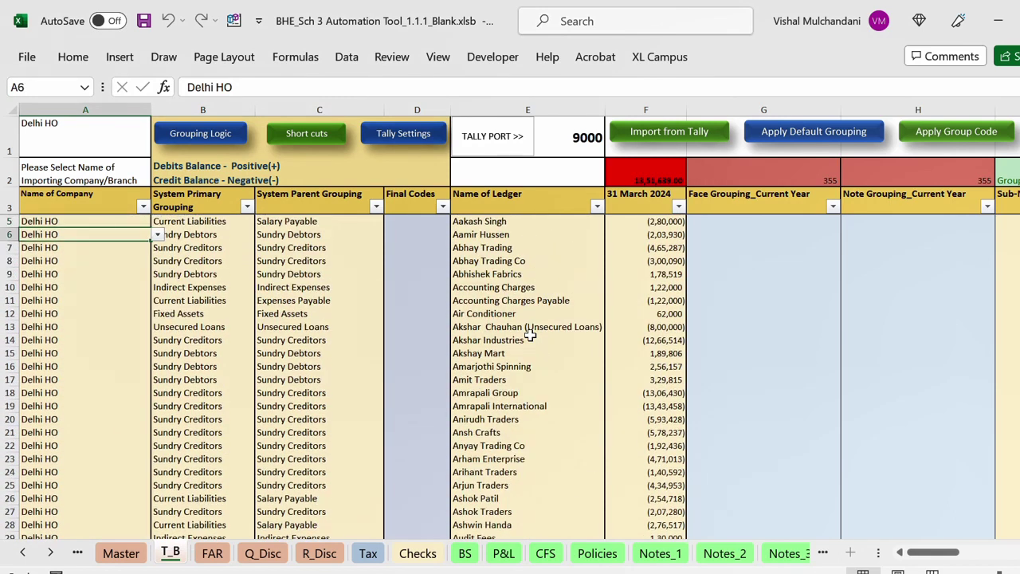
Step: Apply the default grouping to the imported Delhi HO ledgers on the T_B sheet and check it down to the last ledger
{"action": "key", "text": "ctrl+Down"}
{"action": "key", "text": "Down"}
{"action": "key", "text": "Down"}
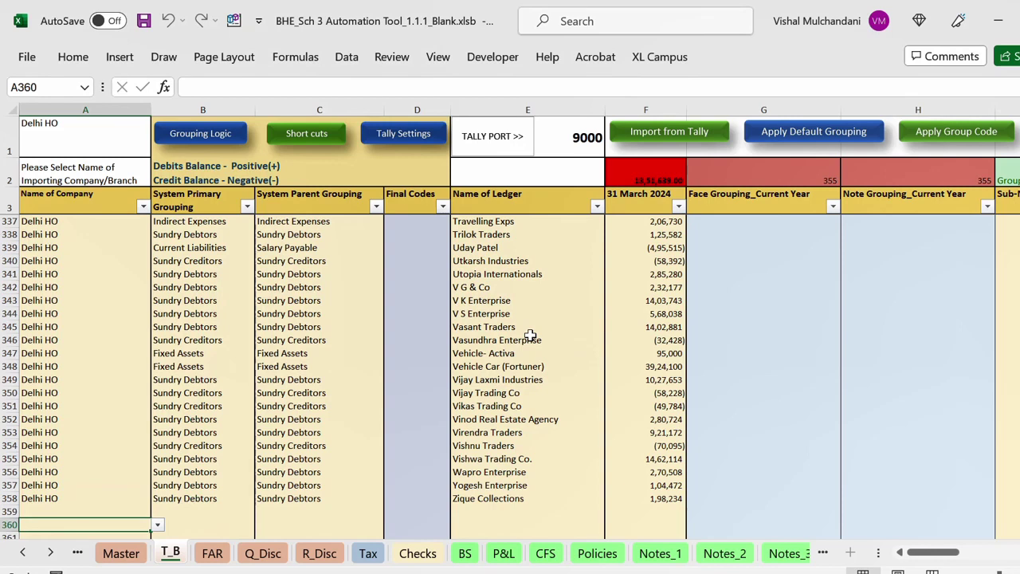
{"action": "left_click", "coordinate": [789, 134]}
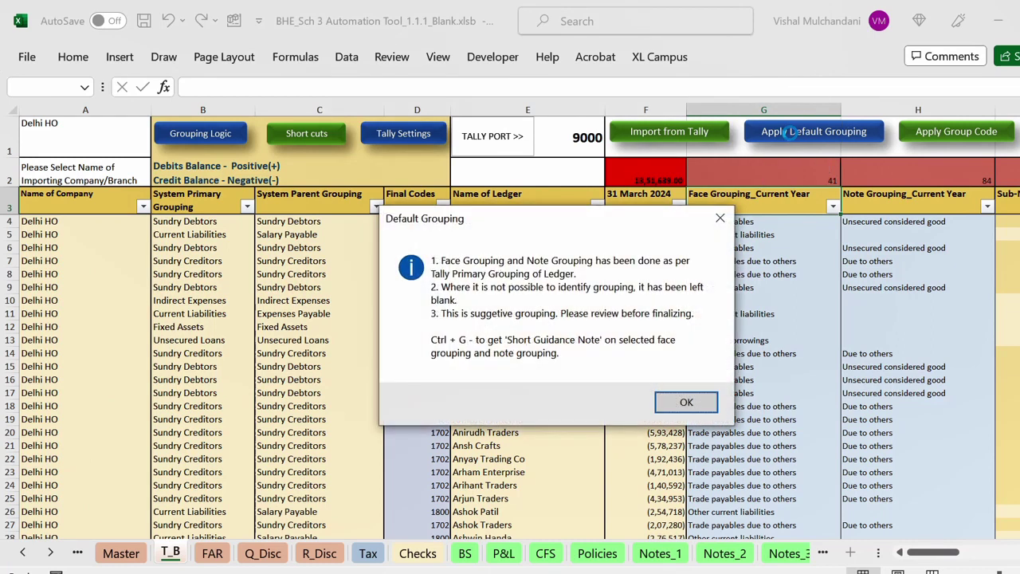
{"action": "key", "text": "Return"}
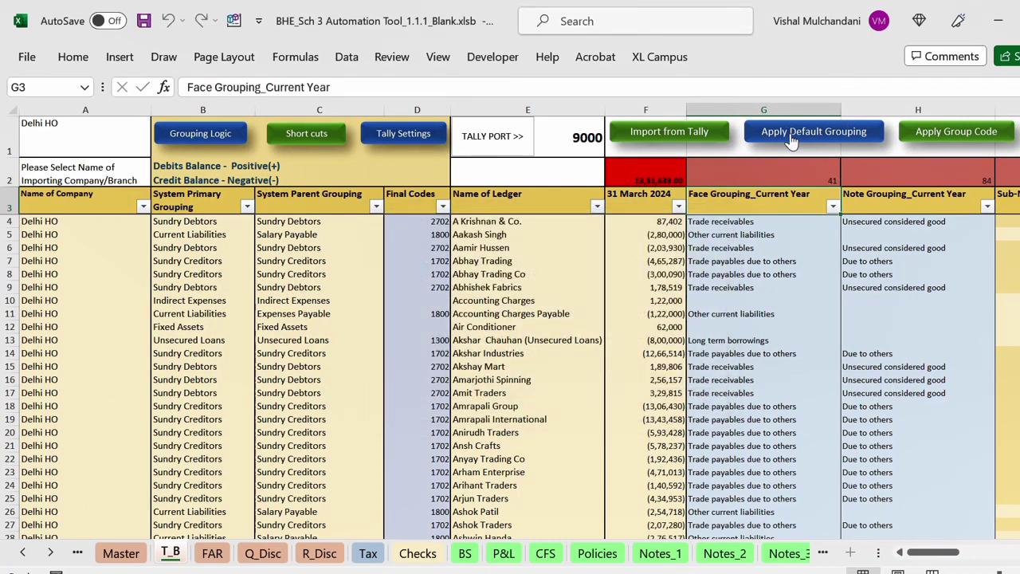
{"action": "left_click", "coordinate": [555, 340]}
{"action": "key", "text": "ctrl+Down"}
{"action": "key", "text": "Down"}
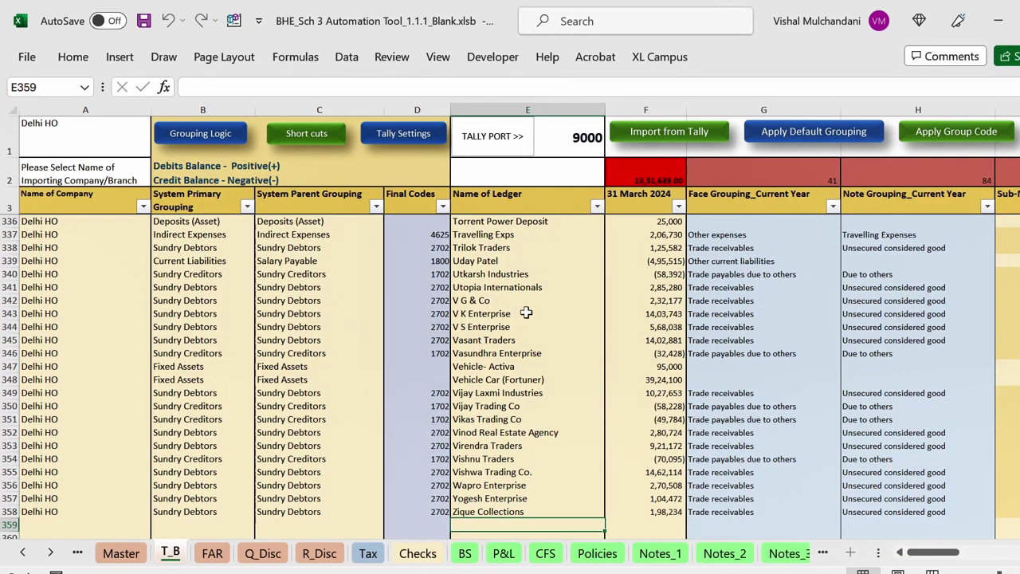
Step: Switch to the BHEPL 2023-24 Financials_Delhi.xlsb workbook and open its T_B sheet
{"action": "mouse_move", "coordinate": [558, 573]}
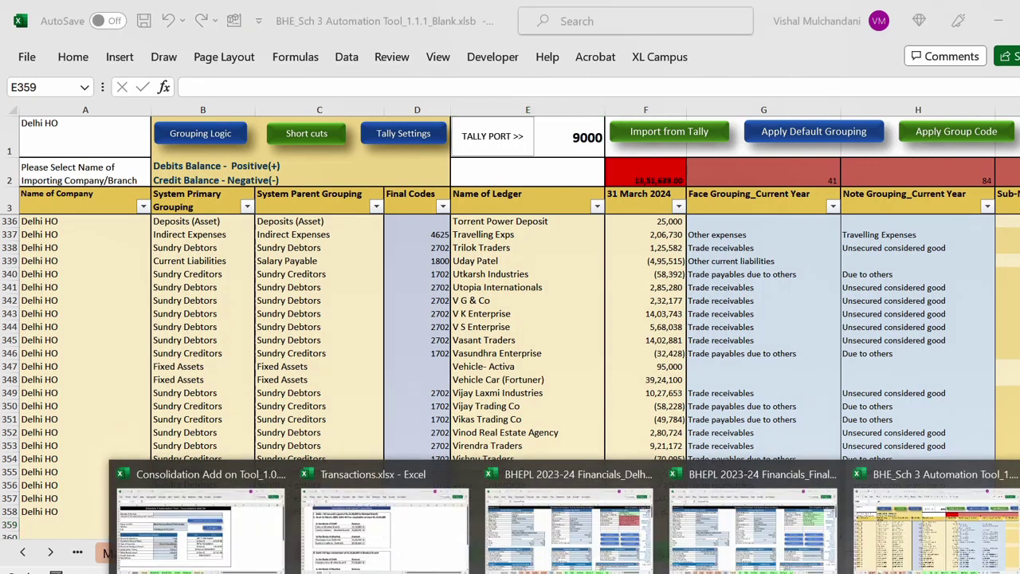
{"action": "left_click", "coordinate": [601, 539]}
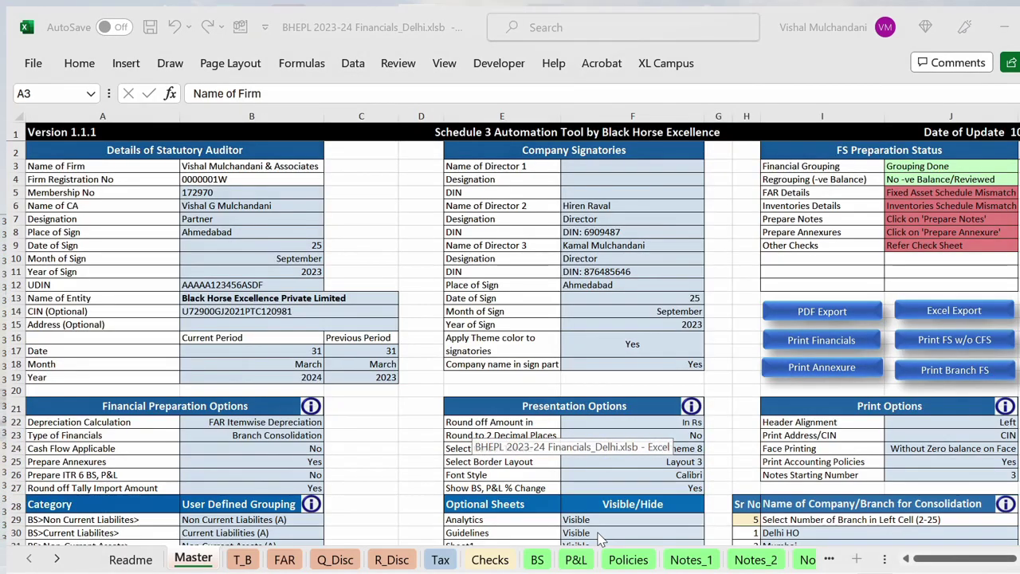
{"action": "key", "text": "ctrl+Page_Down"}
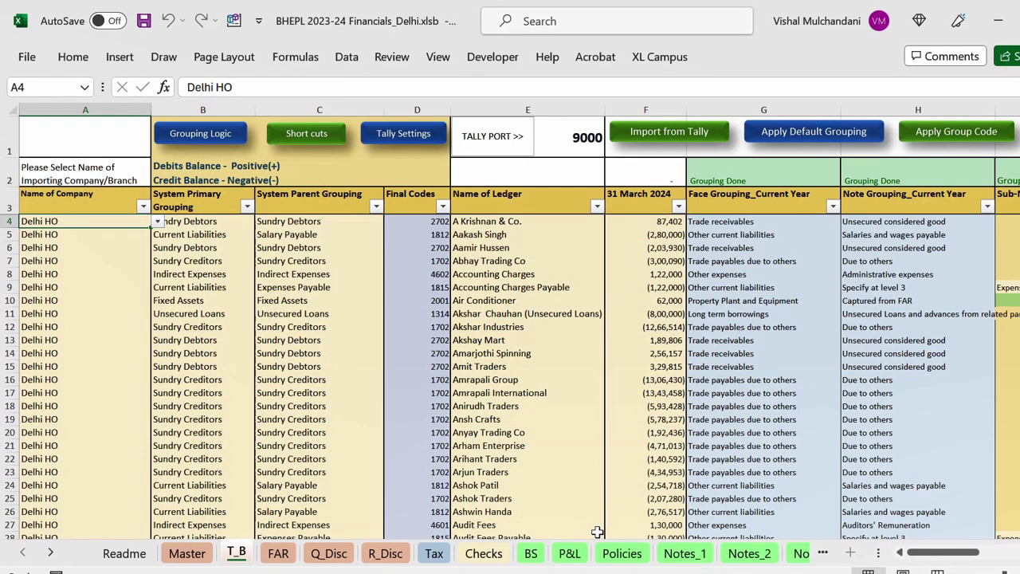
Step: Examine the finalised face and note groupings of the Delhi HO ledgers down to the end of the trial balance
{"action": "key", "text": "ctrl+Down"}
{"action": "key", "text": "Down"}
{"action": "key", "text": "Down"}
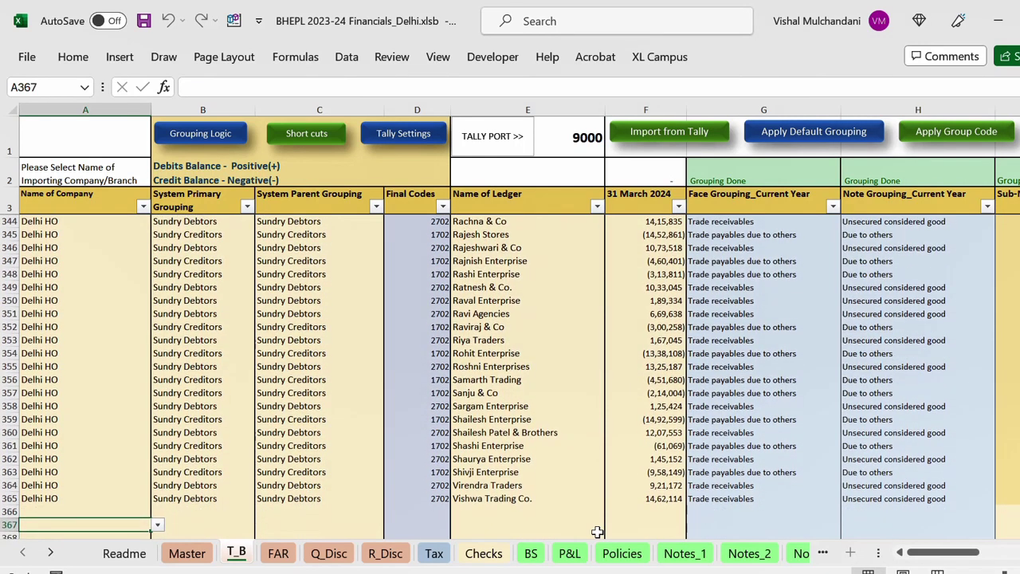
{"action": "key", "text": "Down"}
{"action": "key", "text": "Down"}
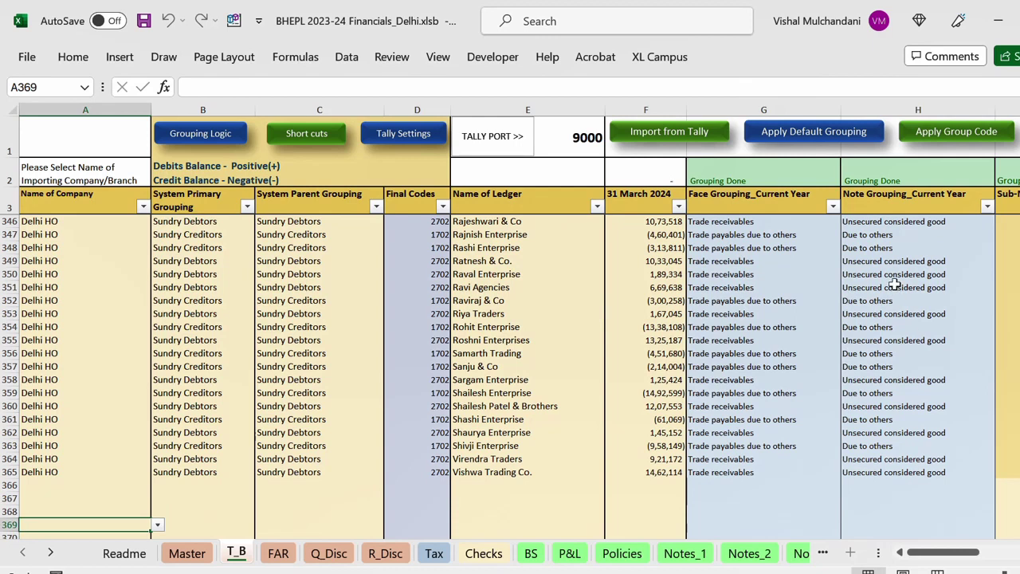
{"action": "left_click", "coordinate": [758, 263]}
{"action": "key", "text": "Right"}
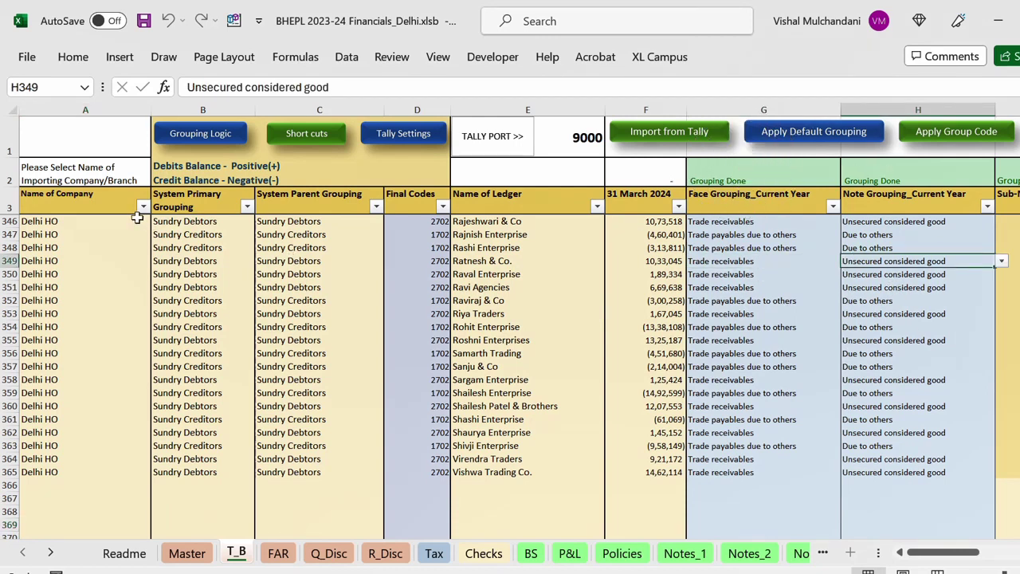
Step: Choose Mumbai as the importing company/branch in cell A1 of the T_B sheet
{"action": "left_click", "coordinate": [89, 150]}
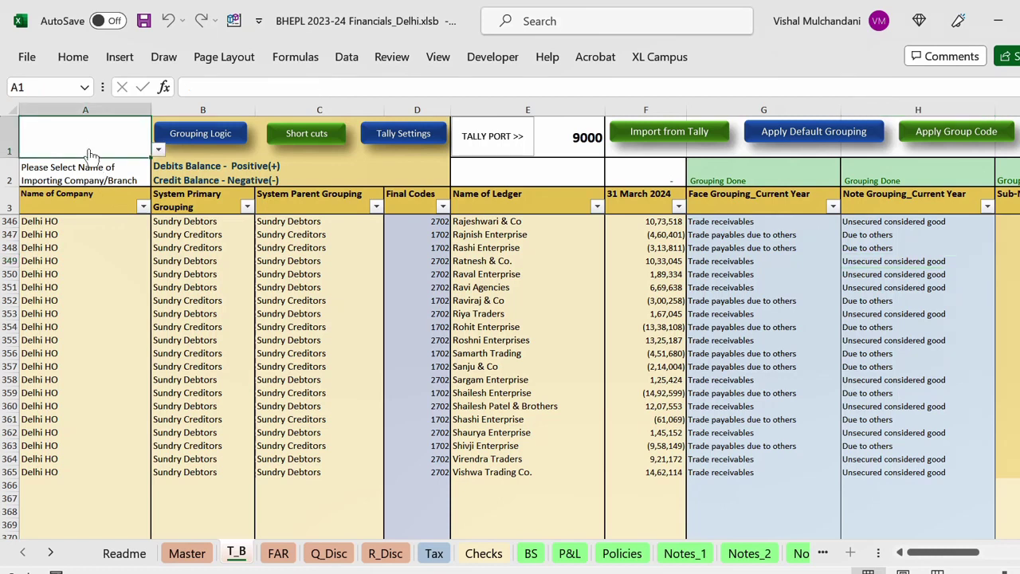
{"action": "key", "text": "alt+Down"}
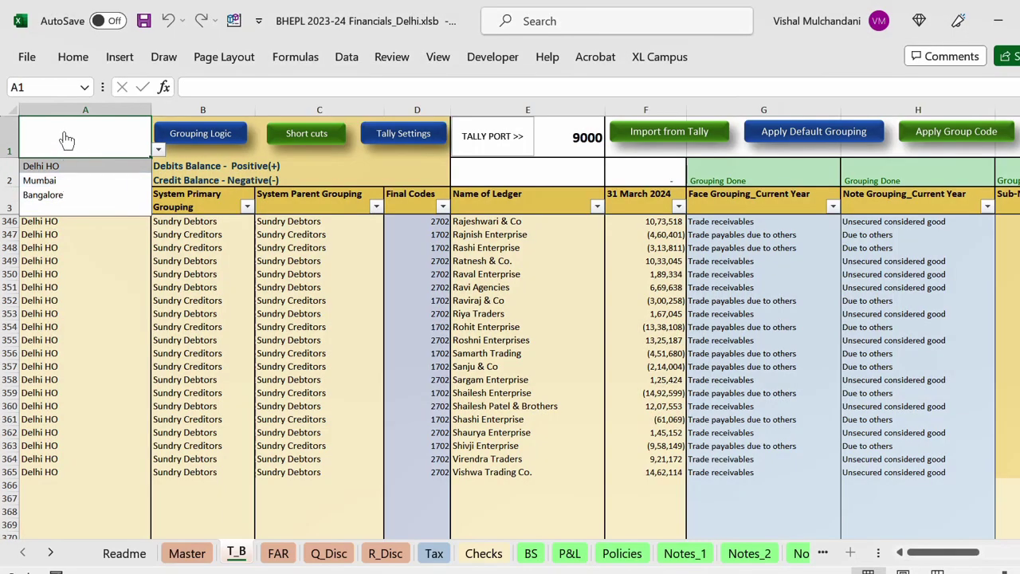
{"action": "key", "text": "Down"}
{"action": "key", "text": "Return"}
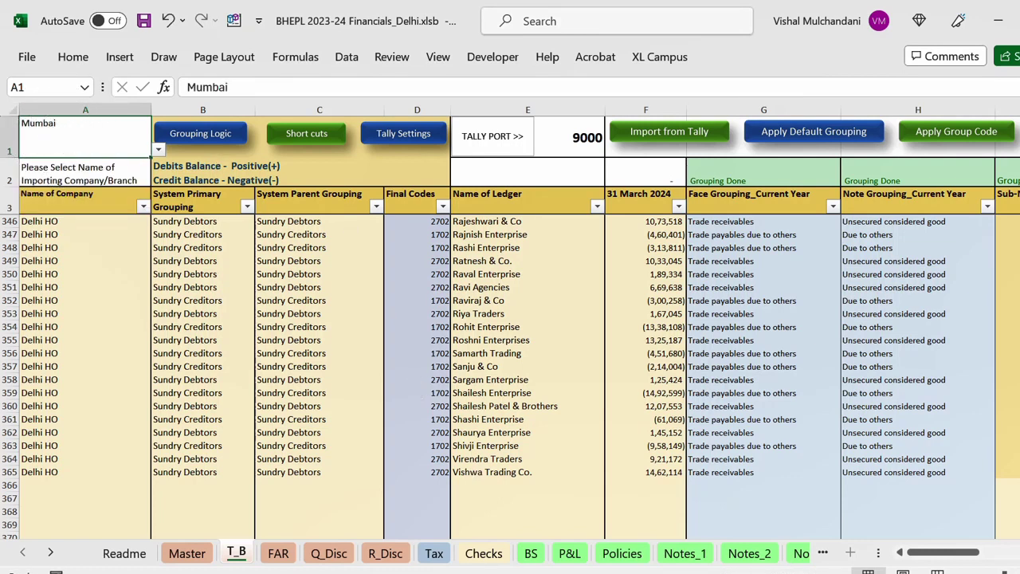
Step: Switch to TallyPrime and make Black Horse Excellence Private Limited-Mumbai the active company
{"action": "key", "text": "alt+Tab"}
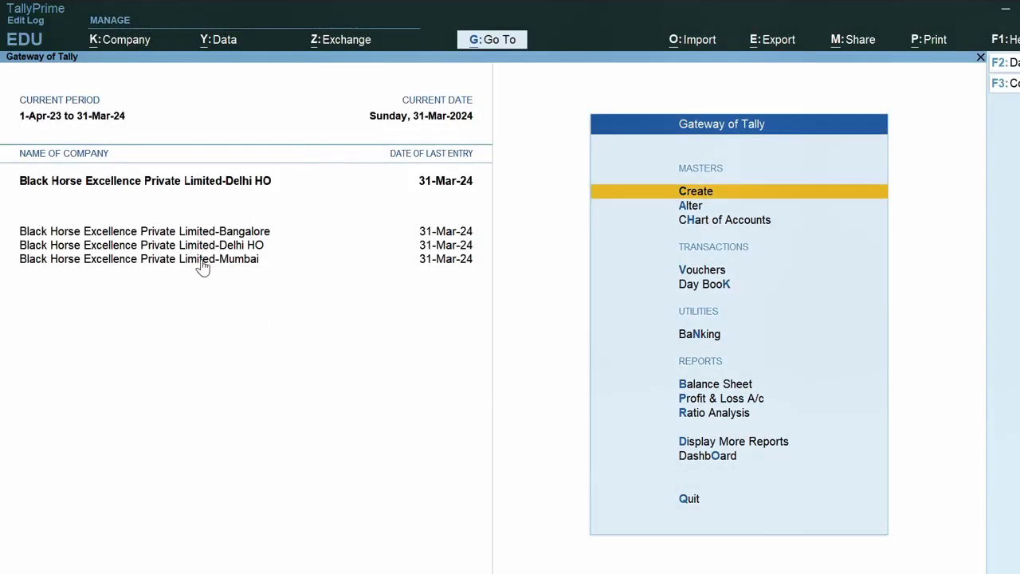
{"action": "left_click", "coordinate": [201, 265]}
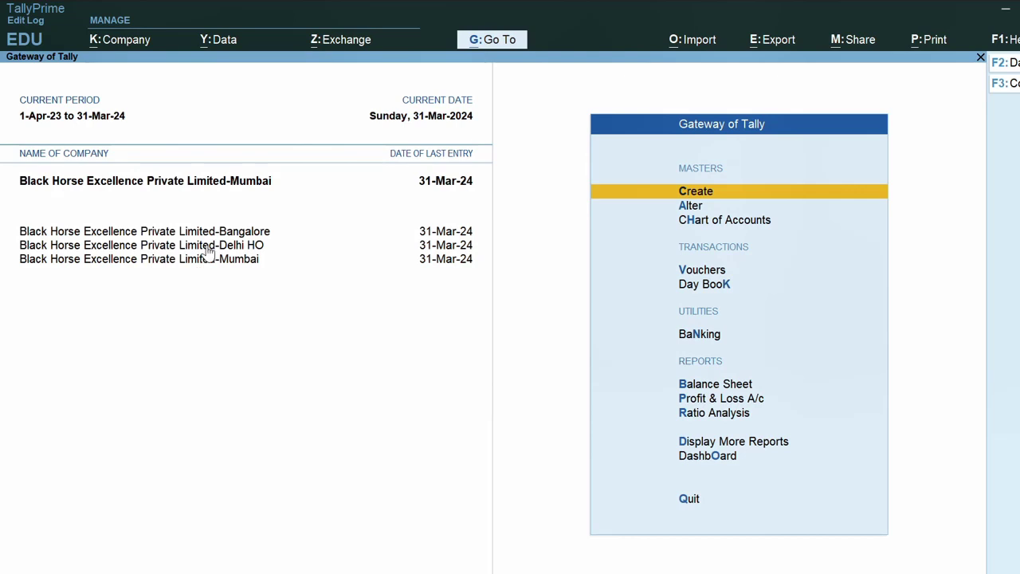
{"action": "left_click", "coordinate": [250, 186]}
Step: Return to the Financials_Delhi workbook and import the Mumbai trial balance from Tally, confirming that the correct Tally file is open
{"action": "key", "text": "alt+Tab"}
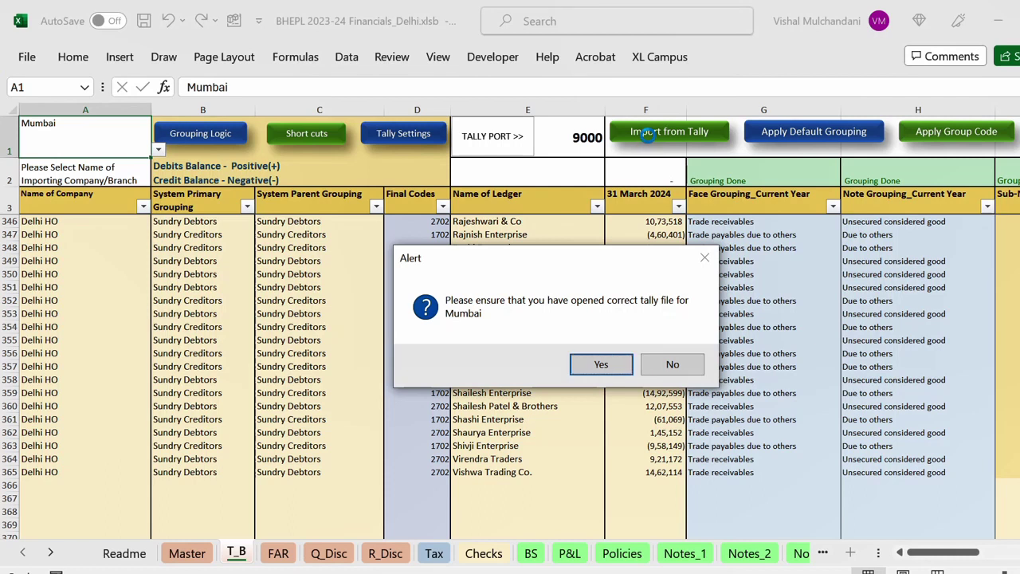
{"action": "key", "text": "Return"}
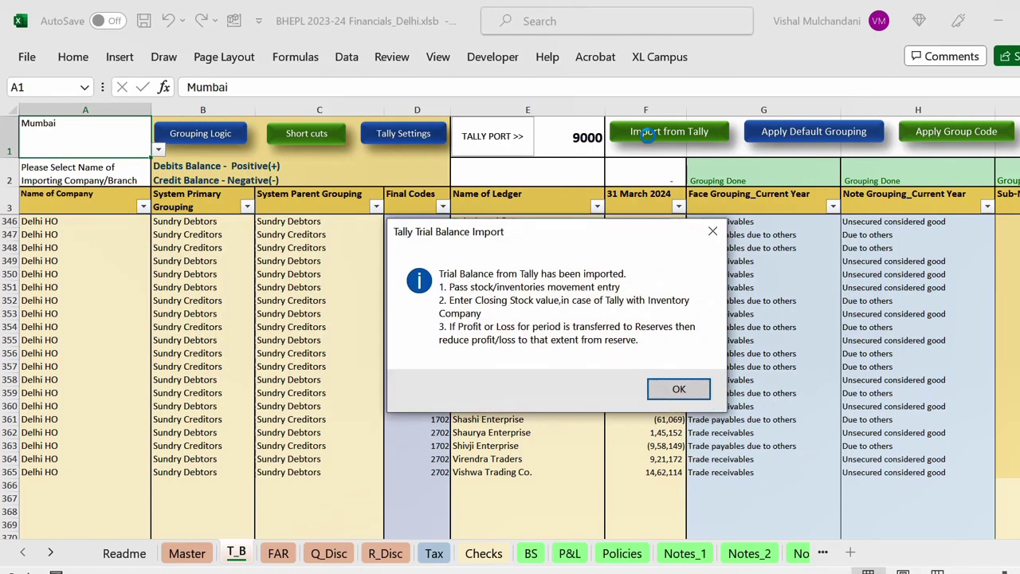
{"action": "left_click", "coordinate": [678, 388]}
{"action": "left_click", "coordinate": [685, 414]}
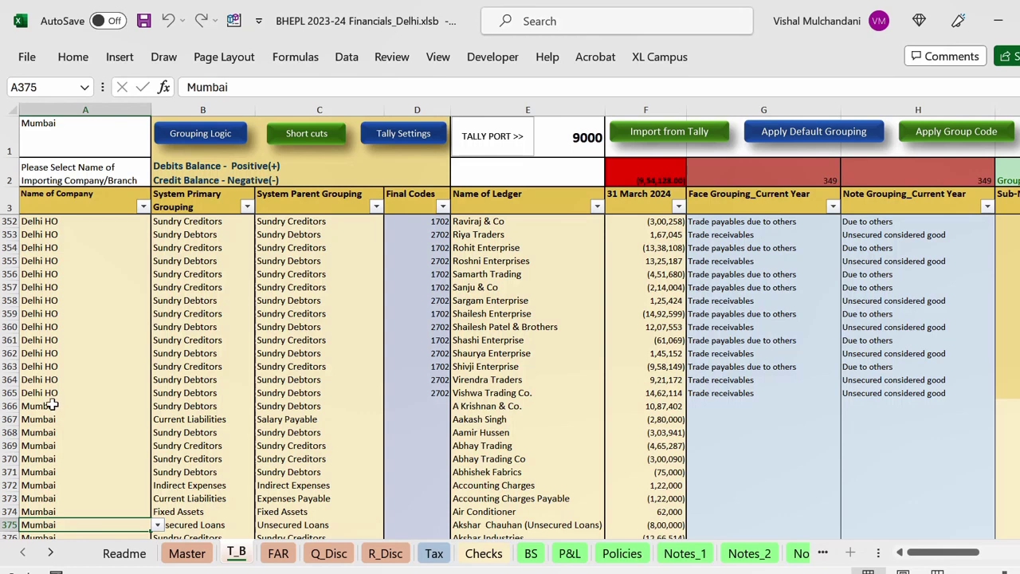
Step: Review the imported Mumbai rows below the Delhi HO data, from the last ledger back to where the branches meet
{"action": "left_click", "coordinate": [603, 436]}
{"action": "double_click", "coordinate": [604, 437]}
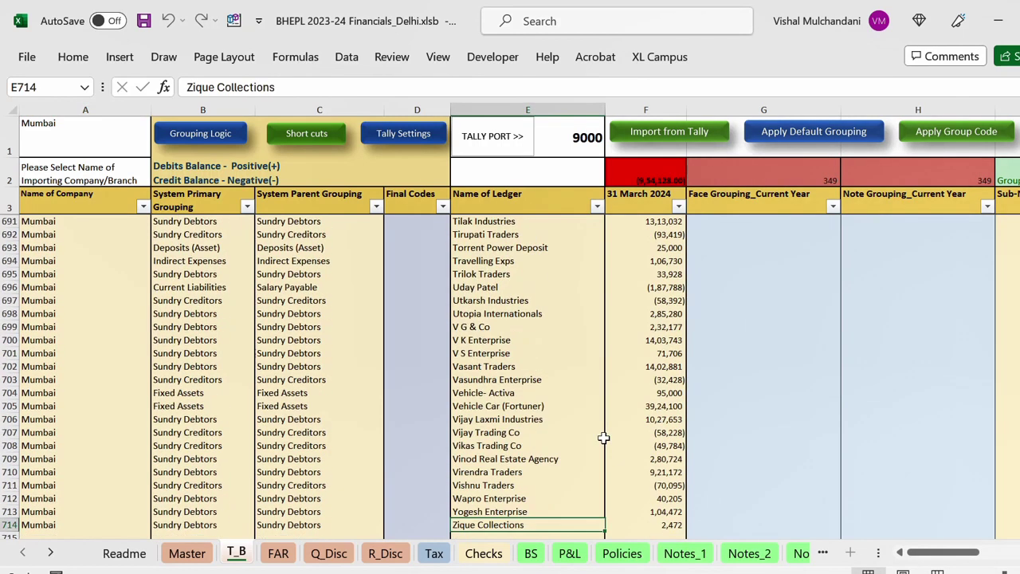
{"action": "key", "text": "Down"}
{"action": "key", "text": "Down"}
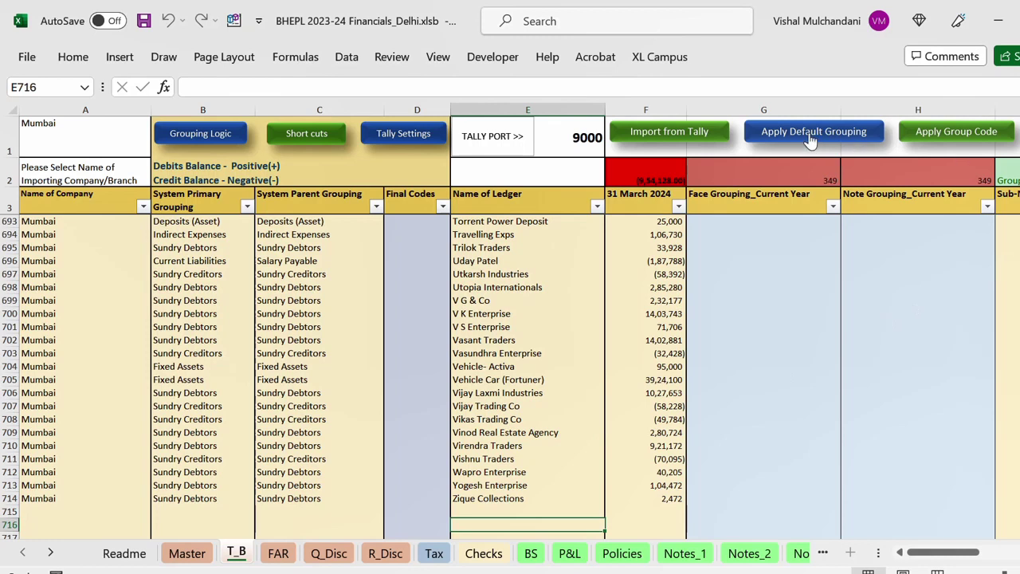
{"action": "left_click", "coordinate": [741, 325]}
{"action": "key", "text": "ctrl+Up"}
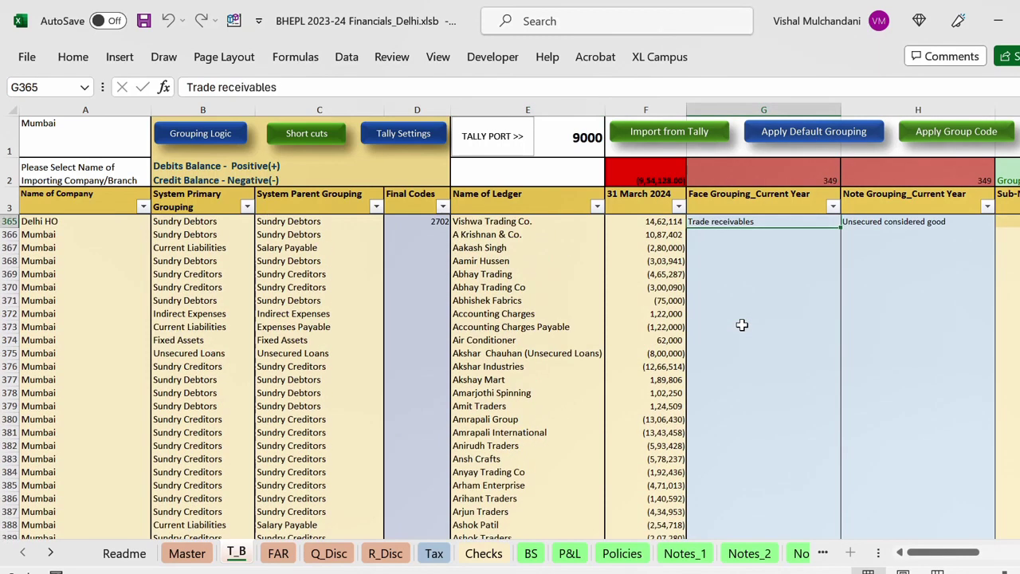
{"action": "key", "text": "Up"}
{"action": "key", "text": "Up"}
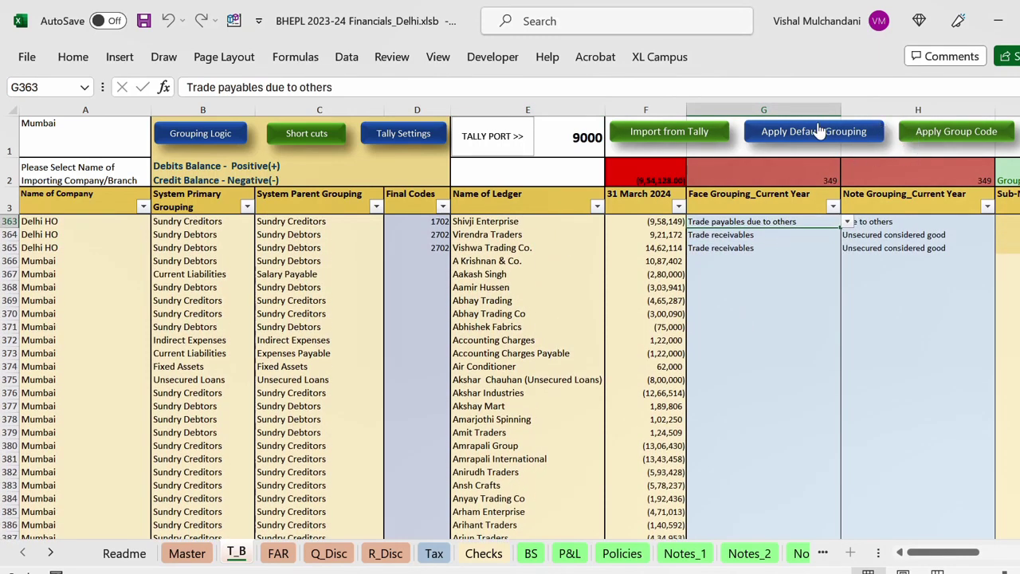
Step: Apply the default grouping to the imported Mumbai ledgers and check the groupings down to the last ledger row
{"action": "left_click", "coordinate": [810, 131]}
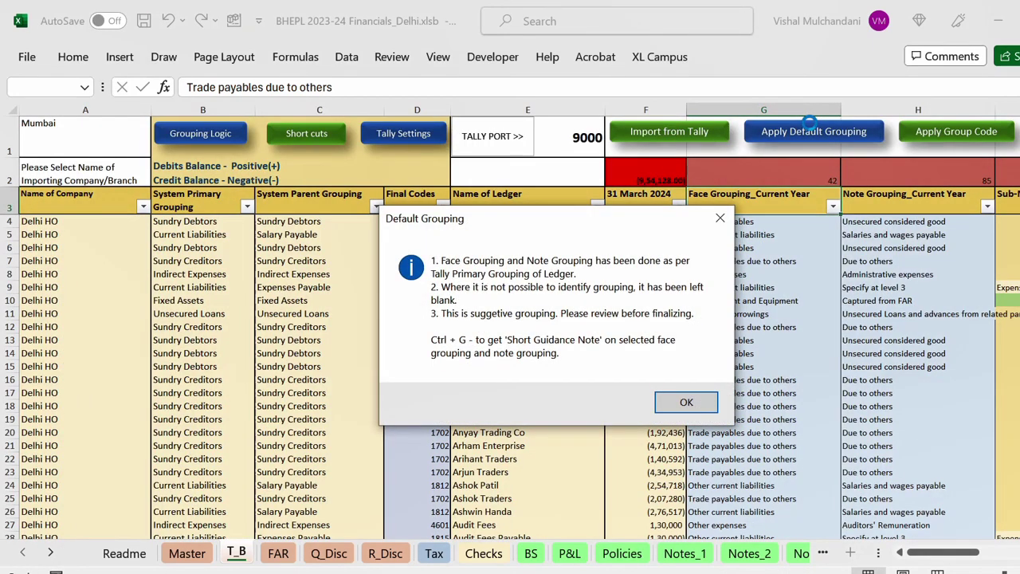
{"action": "key", "text": "Return"}
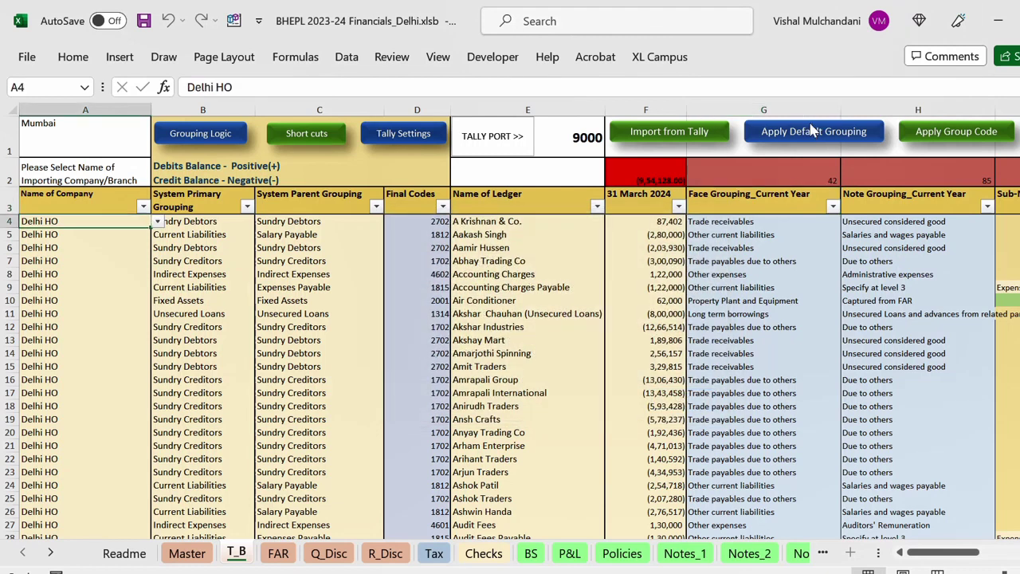
{"action": "key", "text": "Right"}
{"action": "key", "text": "Right"}
{"action": "key", "text": "Right"}
{"action": "key", "text": "Right"}
{"action": "key", "text": "Right"}
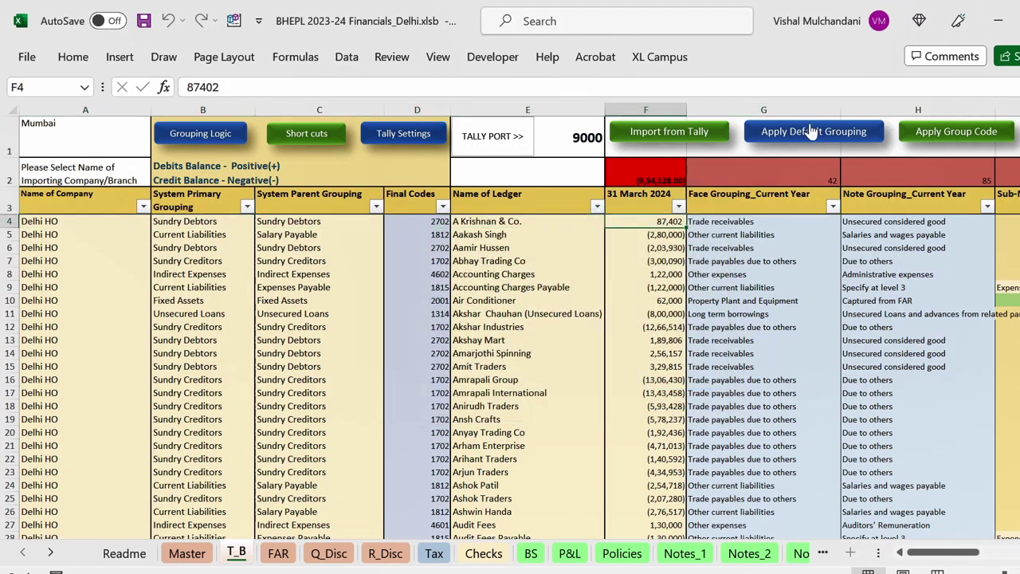
{"action": "key", "text": "Left"}
{"action": "key", "text": "ctrl+Down"}
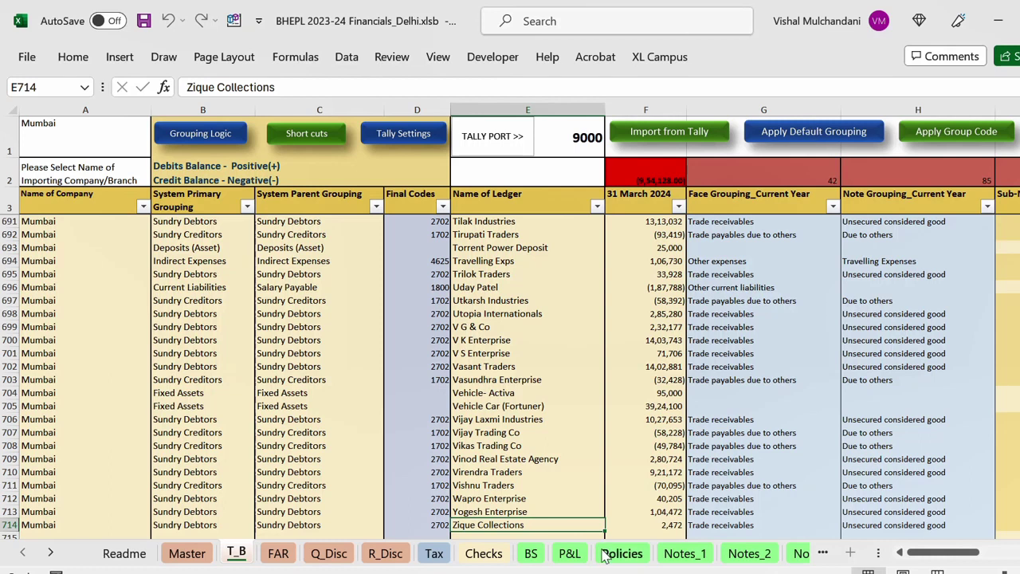
Step: Switch to the BHEPL 2023-24 Financials_Final.xlsb workbook and go to the end of the trial balance on its T_B sheet
{"action": "left_click", "coordinate": [582, 569]}
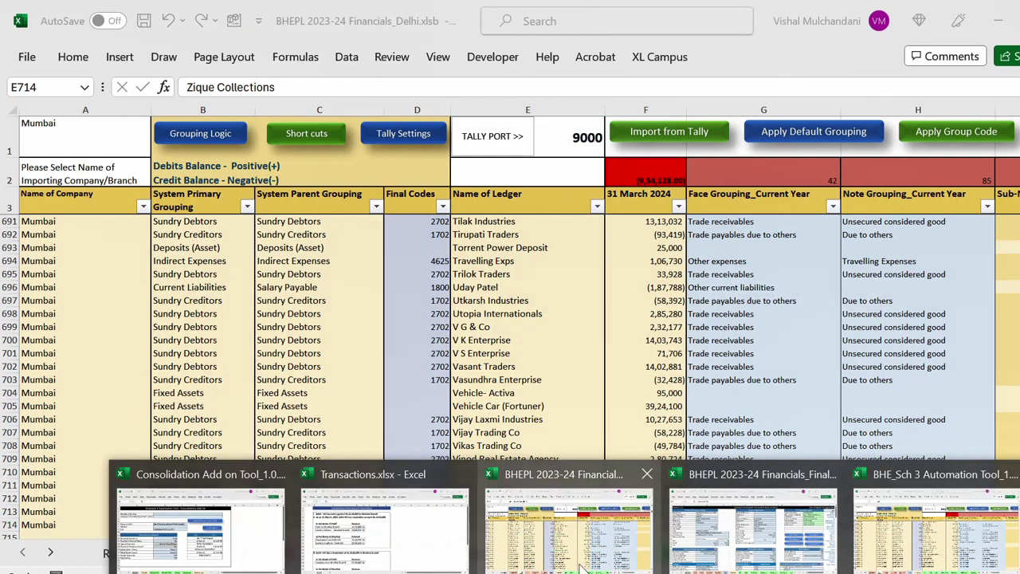
{"action": "left_click", "coordinate": [769, 542]}
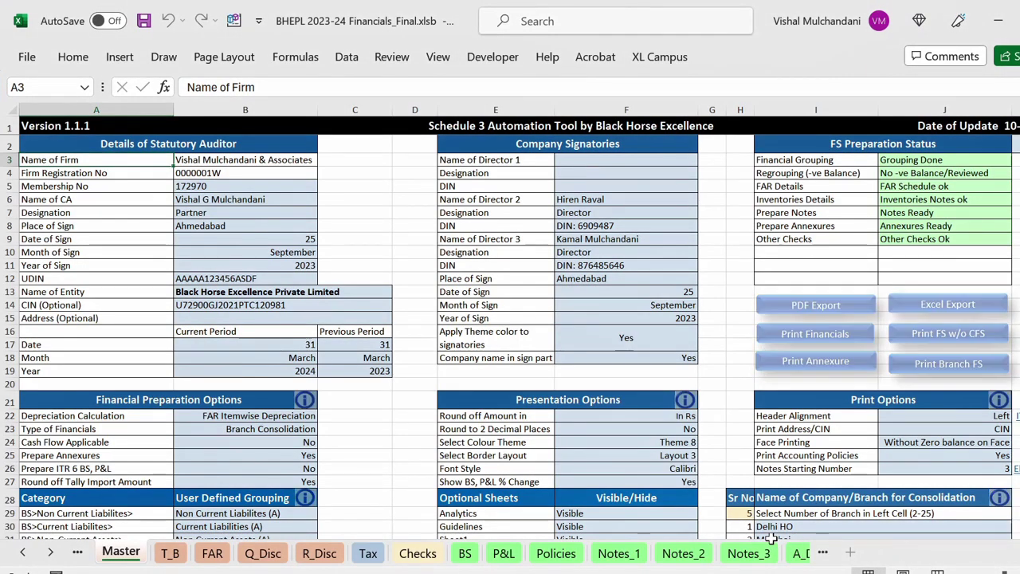
{"action": "key", "text": "ctrl+Page_Down"}
{"action": "key", "text": "Home"}
{"action": "key", "text": "ctrl+Down"}
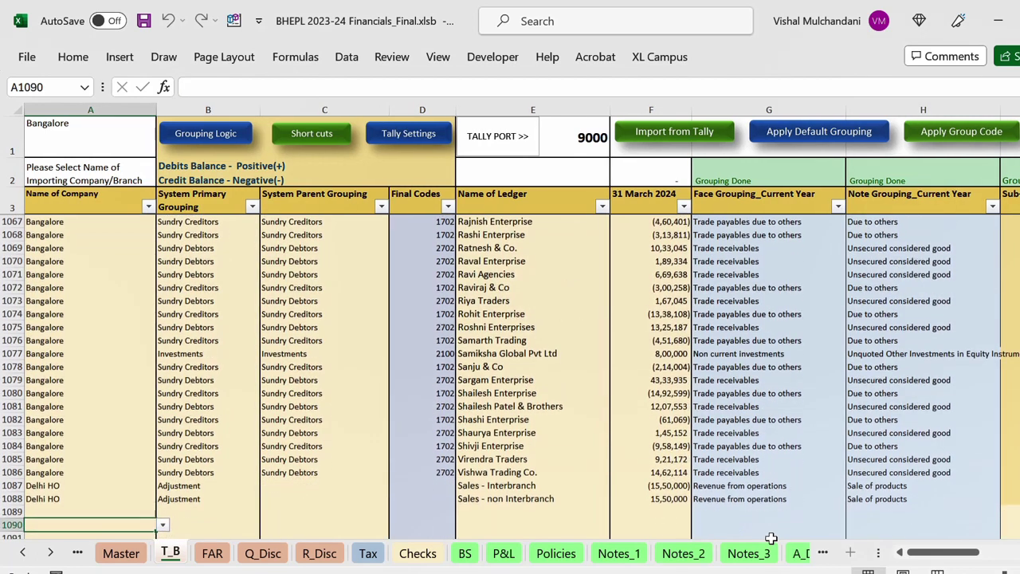
Step: Examine the last Bangalore rows and the interbranch sales adjustment rows, including their face, note and sub-note groupings
{"action": "key", "text": "Up"}
{"action": "key", "text": "Up"}
{"action": "key", "text": "Up"}
{"action": "key", "text": "Up"}
{"action": "key", "text": "Right"}
{"action": "key", "text": "Right"}
{"action": "key", "text": "Right"}
{"action": "key", "text": "Right"}
{"action": "key", "text": "Right"}
{"action": "key", "text": "Right"}
{"action": "key", "text": "Right"}
{"action": "key", "text": "Right"}
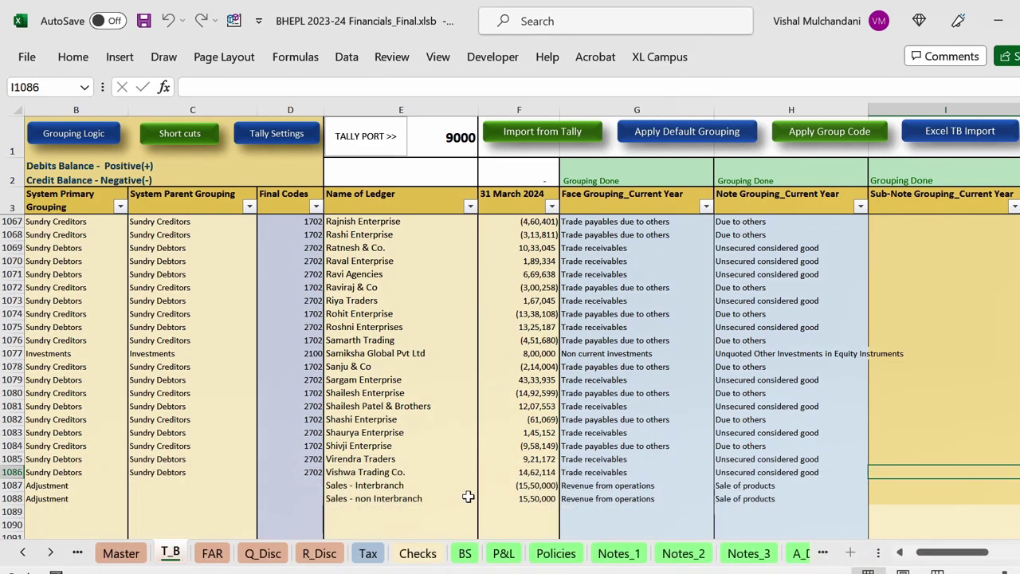
Step: View the consolidated balance sheet, profit and loss statement and notes on the BS, P&L and Notes_1 sheets
{"action": "left_click", "coordinate": [462, 554]}
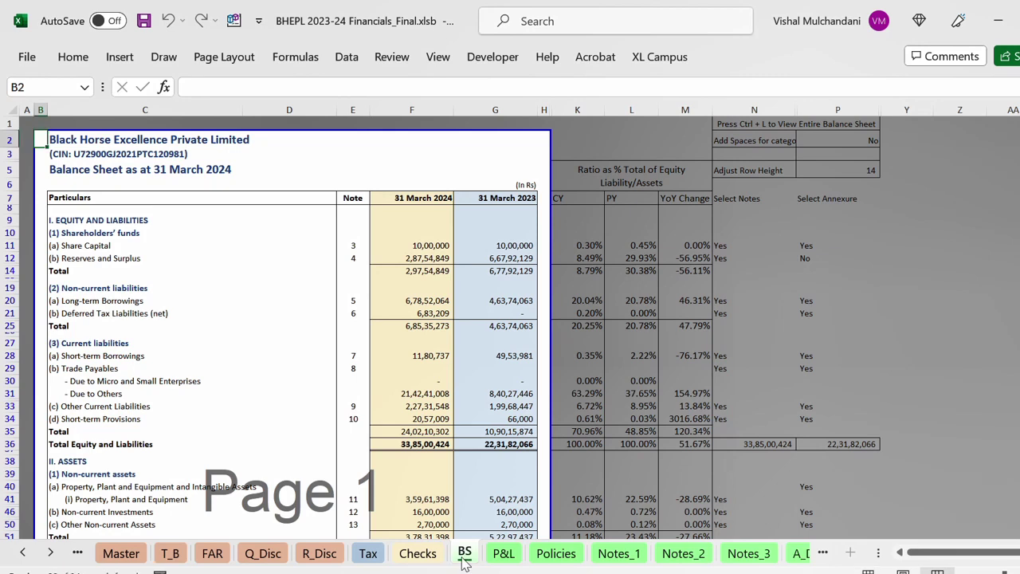
{"action": "key", "text": "ctrl+Page_Down"}
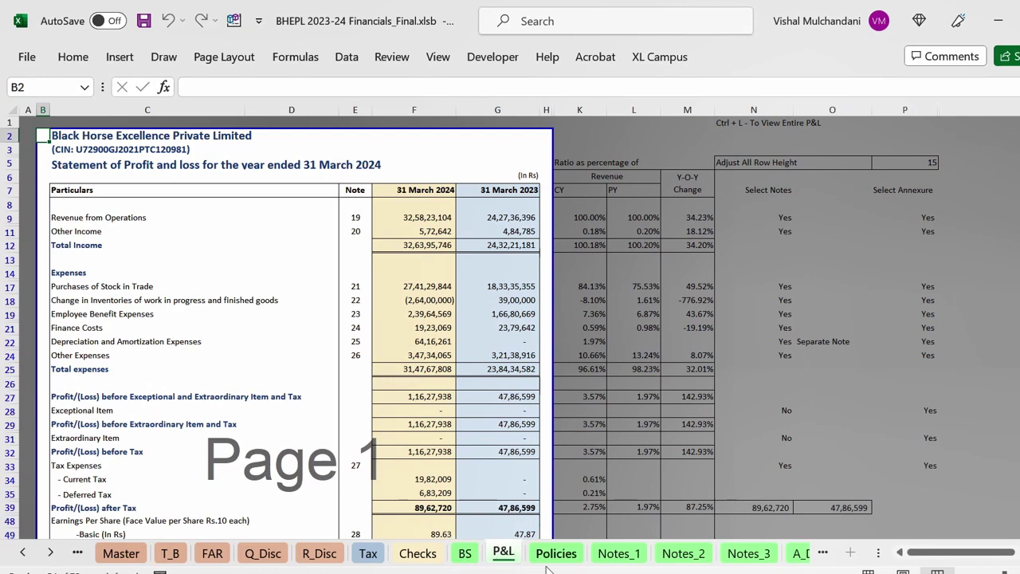
{"action": "left_click", "coordinate": [631, 552]}
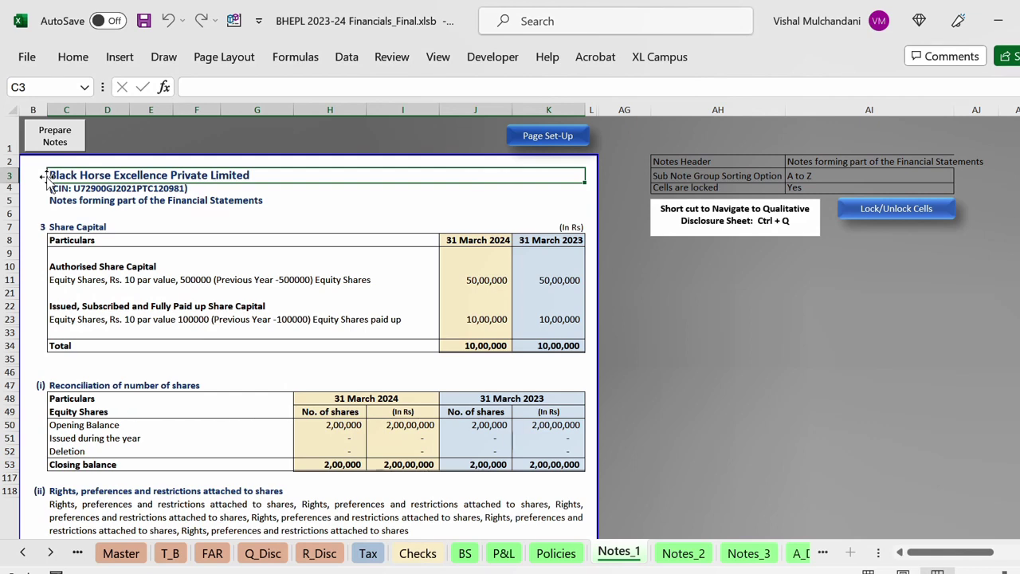
Step: Open the Annexure sheet to view the consolidated annexures
{"action": "left_click", "coordinate": [50, 552]}
{"action": "left_click", "coordinate": [51, 552]}
{"action": "left_click", "coordinate": [50, 552]}
{"action": "left_click", "coordinate": [50, 552]}
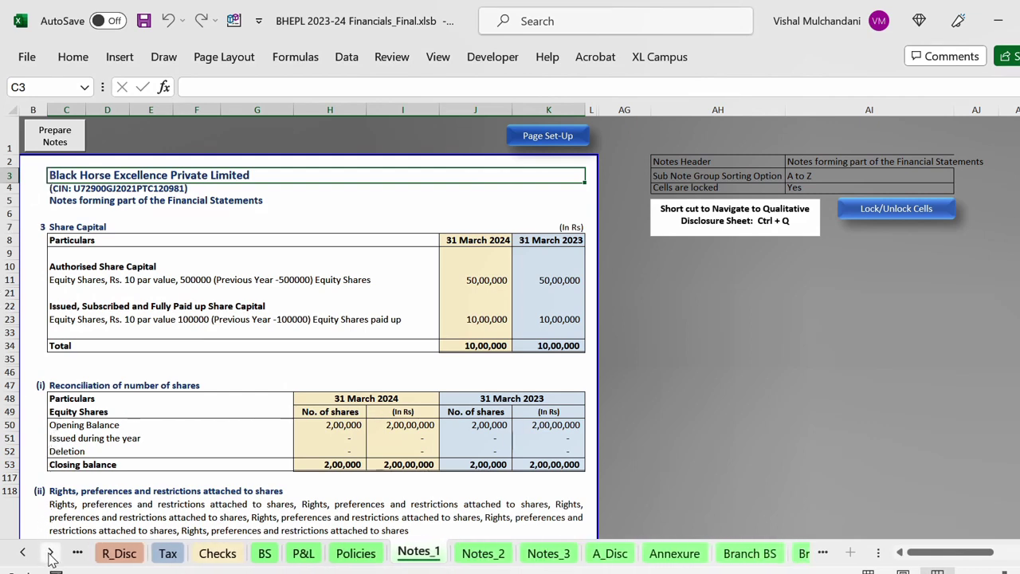
{"action": "left_click", "coordinate": [674, 553]}
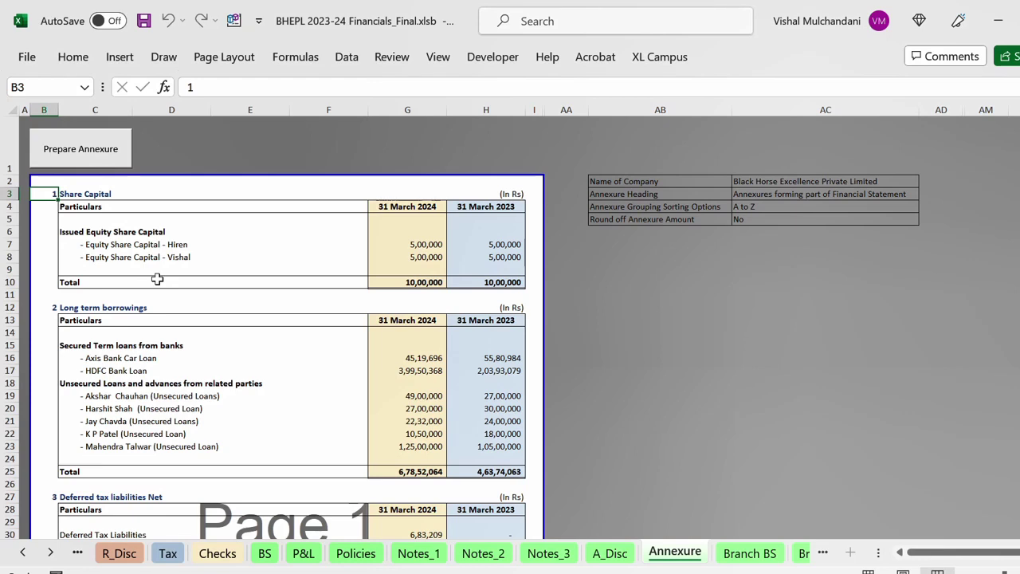
Step: View the branch-wise balance sheet, the branch-wise profit and loss statement and the elimination report on the Branch BS, Branch P&L and Elim_Report sheets
{"action": "key", "text": "ctrl+Page_Down"}
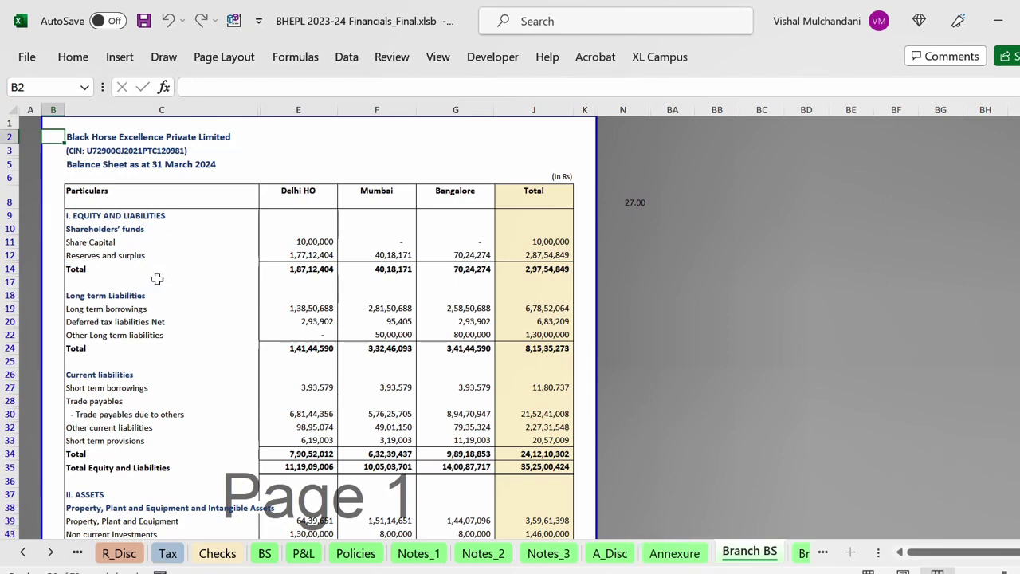
{"action": "key", "text": "ctrl+Page_Down"}
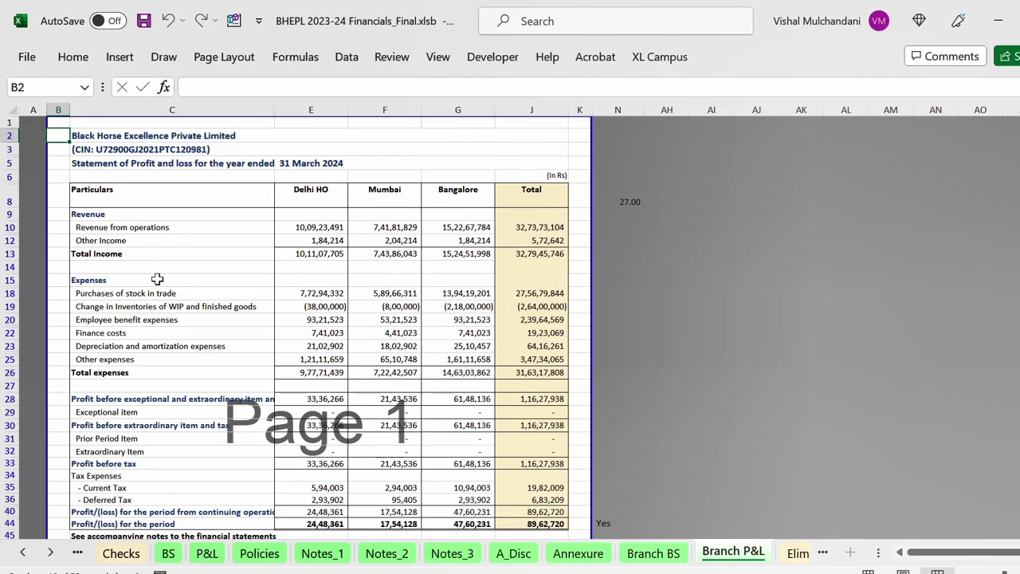
{"action": "key", "text": "ctrl+Page_Down"}
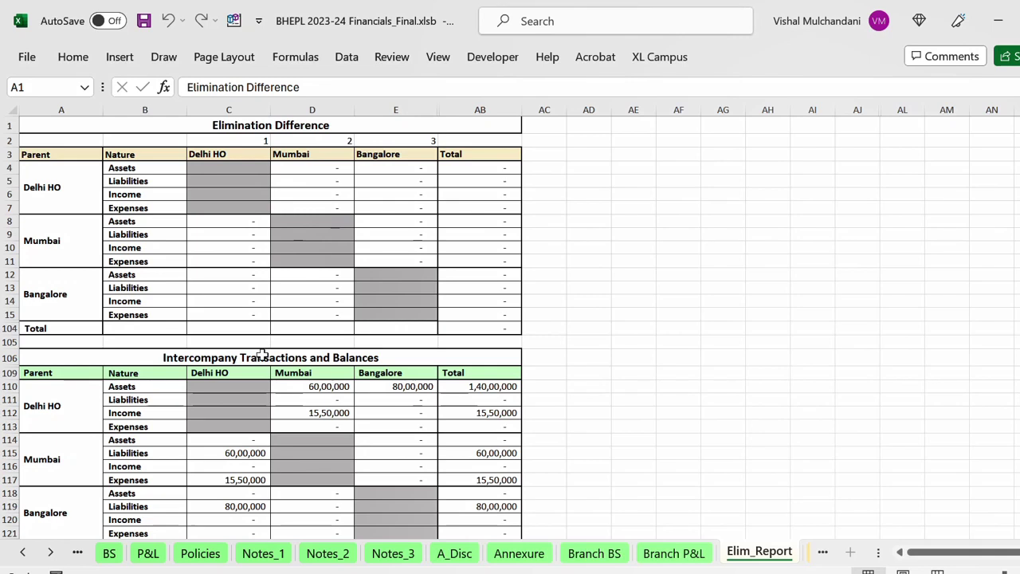
Step: Return to the start of the trial balance on the T_B sheet and locate the Inter-company balances column
{"action": "key", "text": "ctrl+Page_Up"}
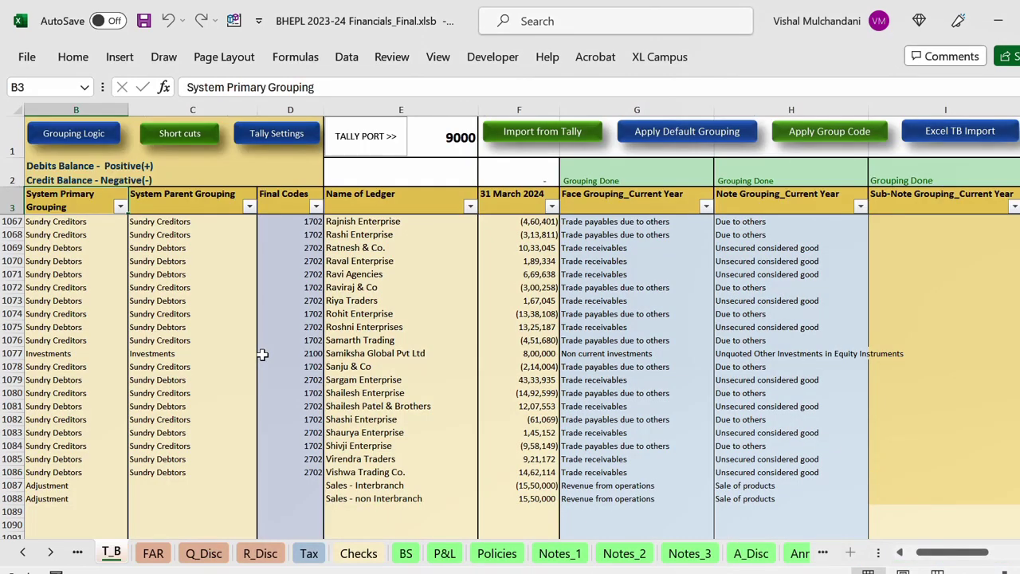
{"action": "key", "text": "ctrl+Home"}
{"action": "key", "text": "Down"}
{"action": "key", "text": "Right"}
{"action": "key", "text": "Right"}
{"action": "key", "text": "Right"}
{"action": "key", "text": "Right"}
{"action": "key", "text": "Right"}
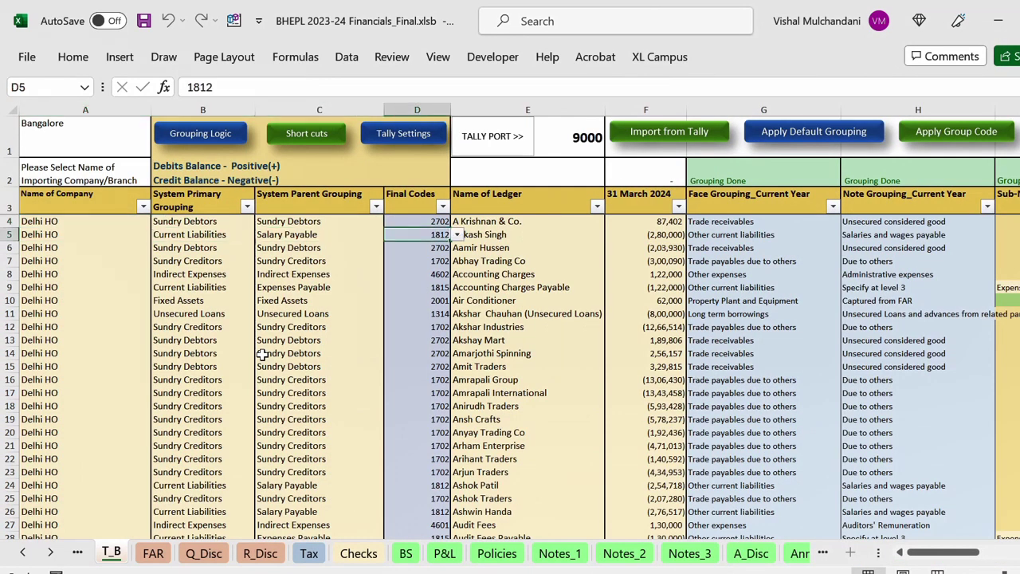
{"action": "key", "text": "Right"}
{"action": "key", "text": "Right"}
{"action": "key", "text": "Right"}
{"action": "key", "text": "Right"}
{"action": "key", "text": "Right"}
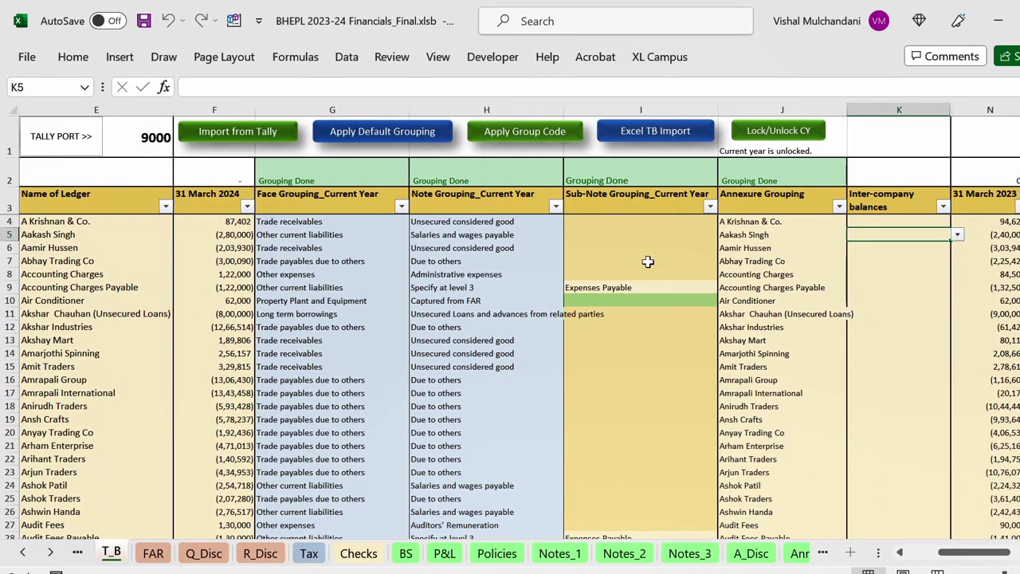
{"action": "left_click", "coordinate": [895, 194]}
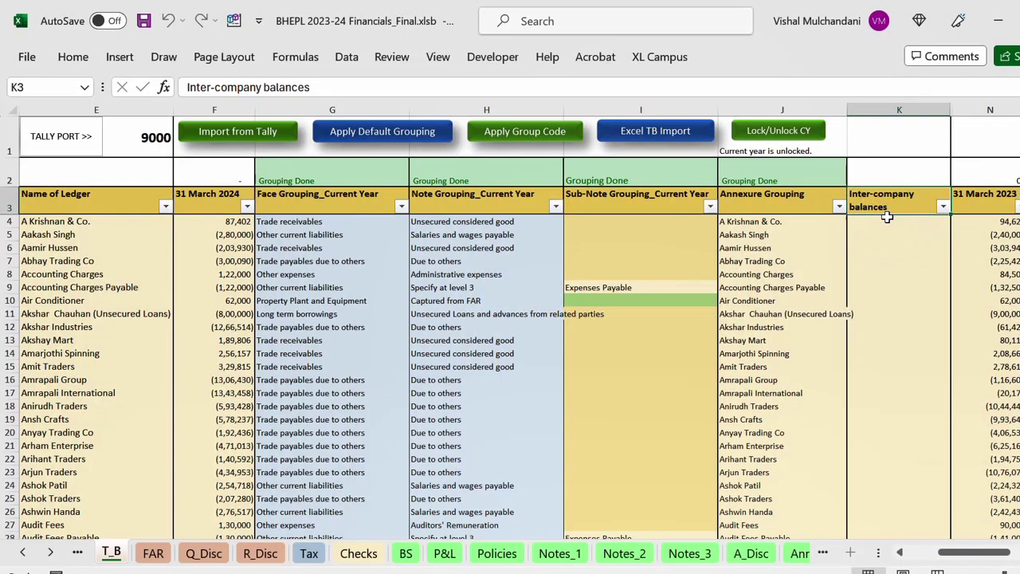
{"action": "key", "text": "Down"}
{"action": "key", "text": "Down"}
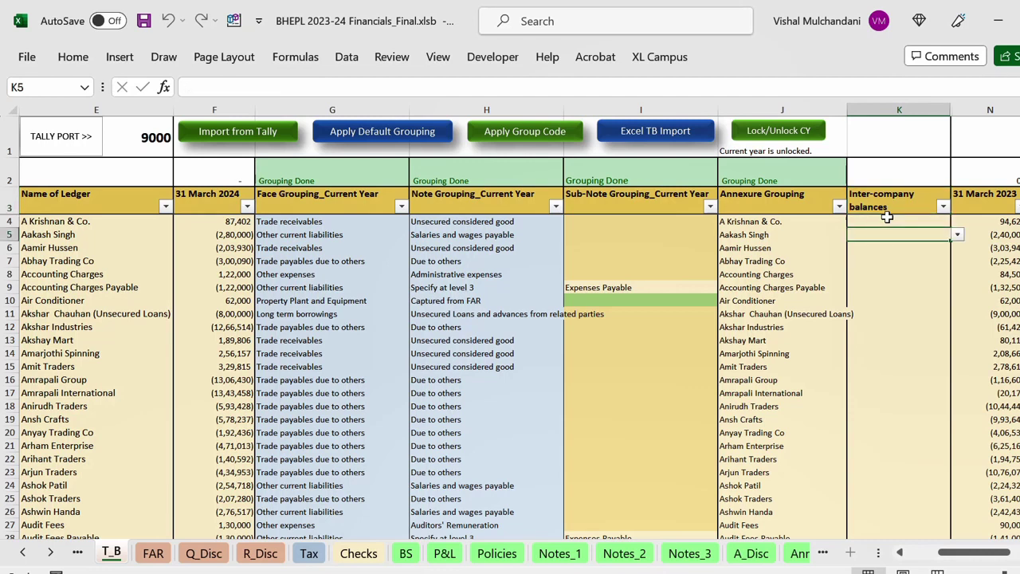
Step: Examine the Delhi HO row for the Black Horse - Mumbai ledger, from its company name through its groupings to its inter-company balance
{"action": "key", "text": "Down"}
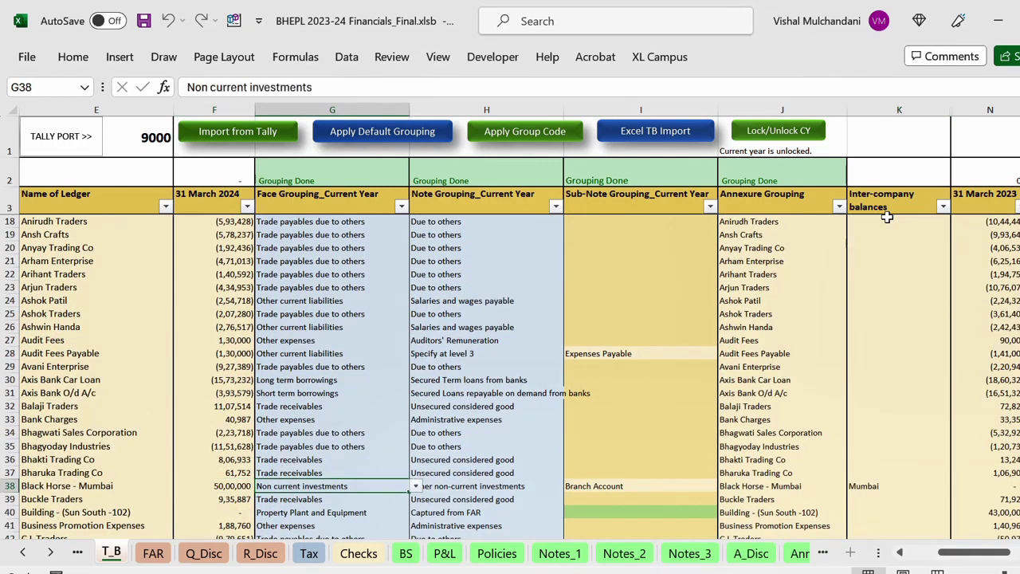
{"action": "key", "text": "Right"}
{"action": "key", "text": "Right"}
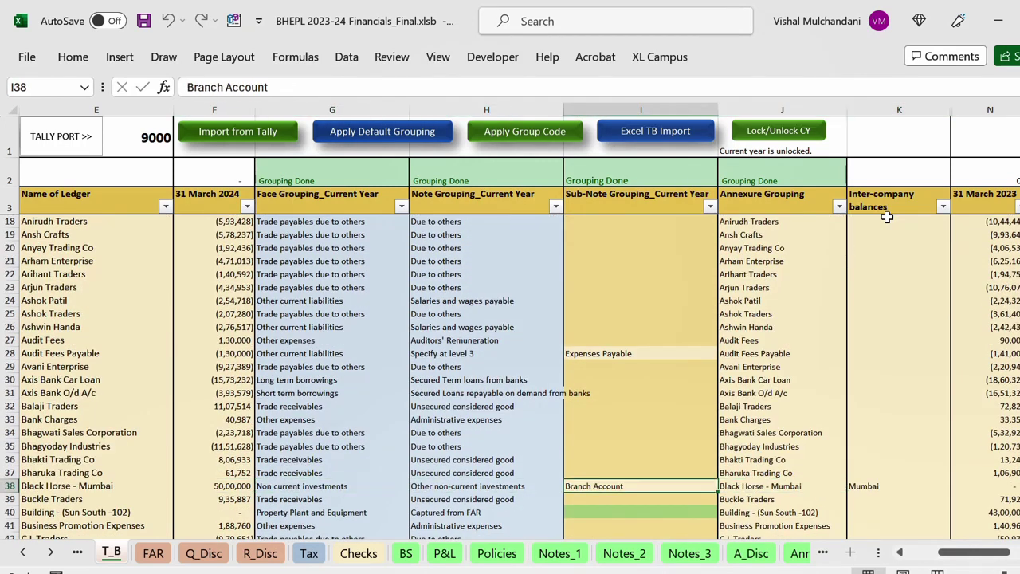
{"action": "key", "text": "Left"}
{"action": "key", "text": "Left"}
{"action": "key", "text": "Left"}
{"action": "key", "text": "Left"}
{"action": "key", "text": "Right"}
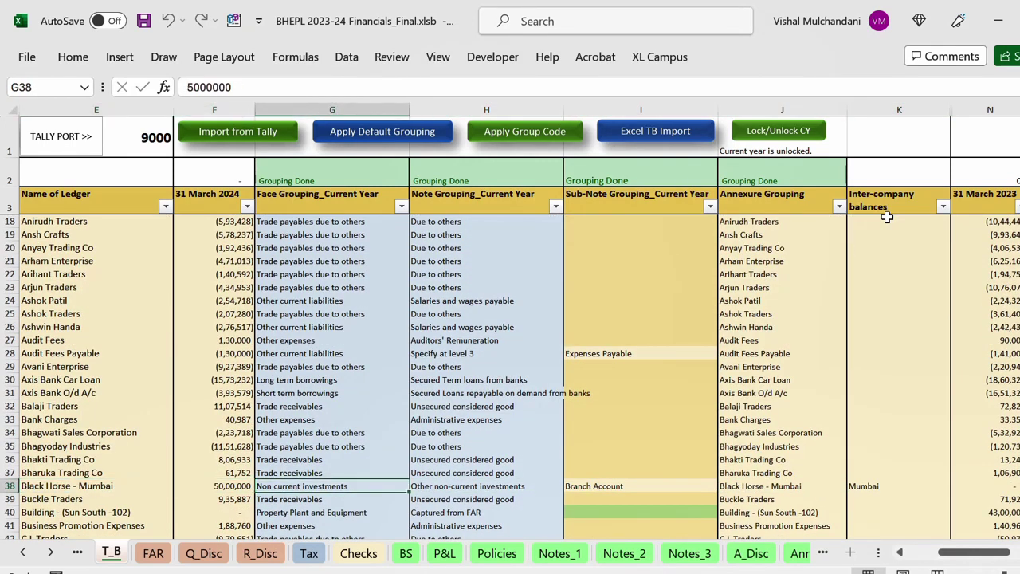
{"action": "key", "text": "Left"}
{"action": "key", "text": "Left"}
{"action": "key", "text": "Left"}
{"action": "key", "text": "Left"}
{"action": "key", "text": "Left"}
{"action": "key", "text": "Right"}
{"action": "key", "text": "Right"}
{"action": "key", "text": "Right"}
{"action": "key", "text": "Right"}
{"action": "key", "text": "Right"}
{"action": "key", "text": "Right"}
{"action": "key", "text": "Right"}
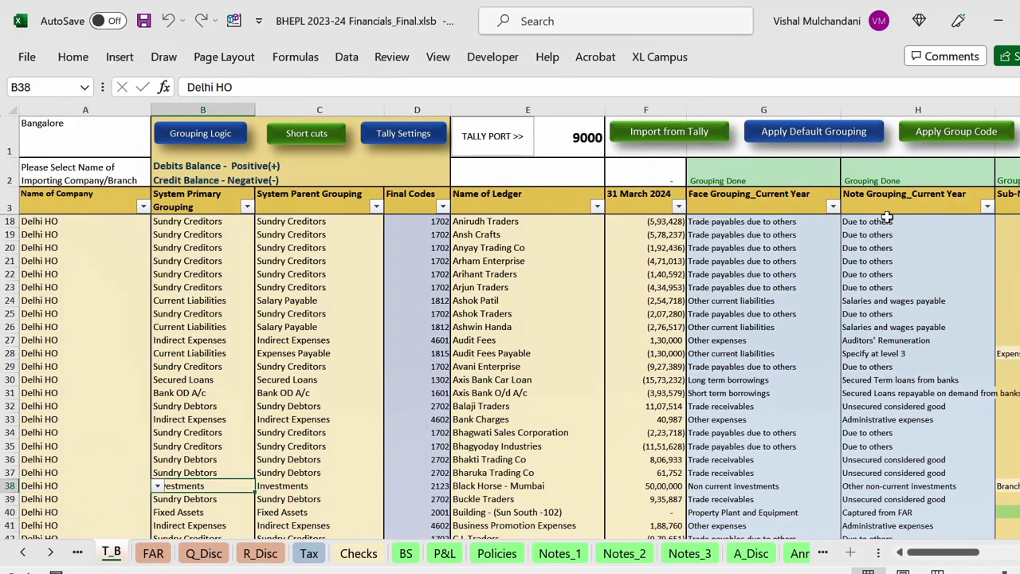
{"action": "key", "text": "Right"}
{"action": "key", "text": "Right"}
{"action": "key", "text": "Right"}
{"action": "key", "text": "Right"}
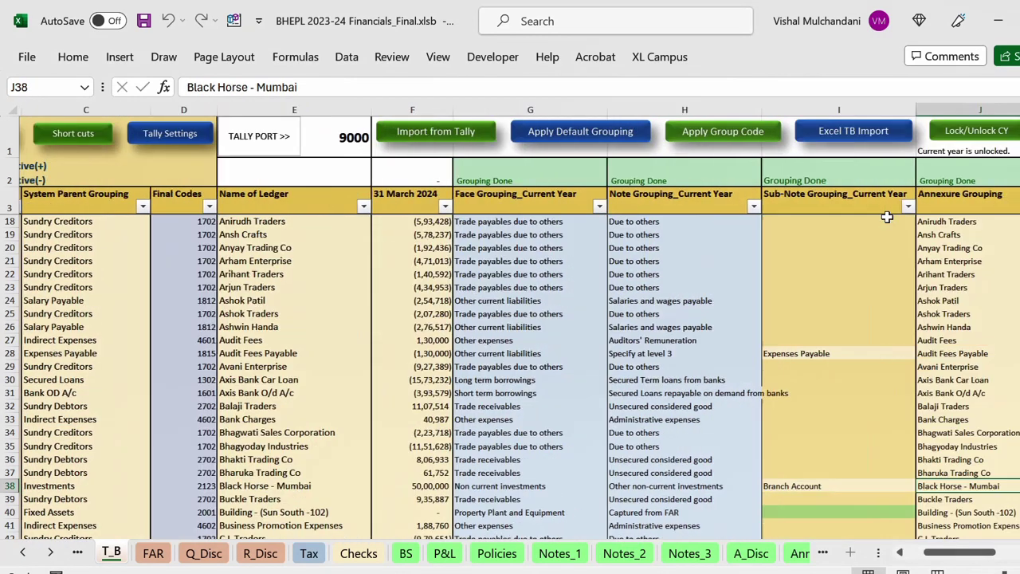
{"action": "key", "text": "Left"}
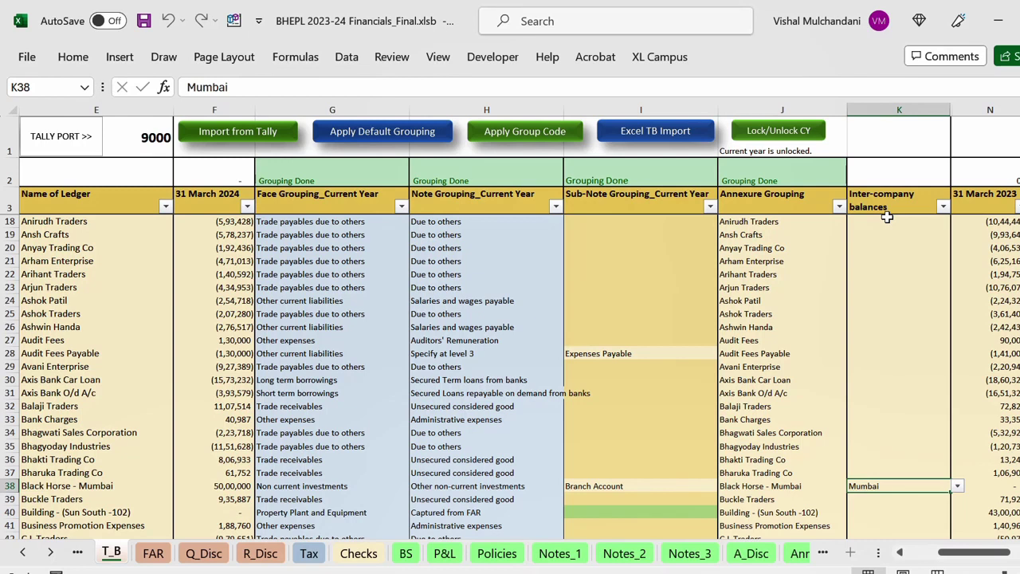
Step: View the available inter-company balance options for the Black Horse - Mumbai ledger, leaving the selection as it is
{"action": "key", "text": "alt+Down"}
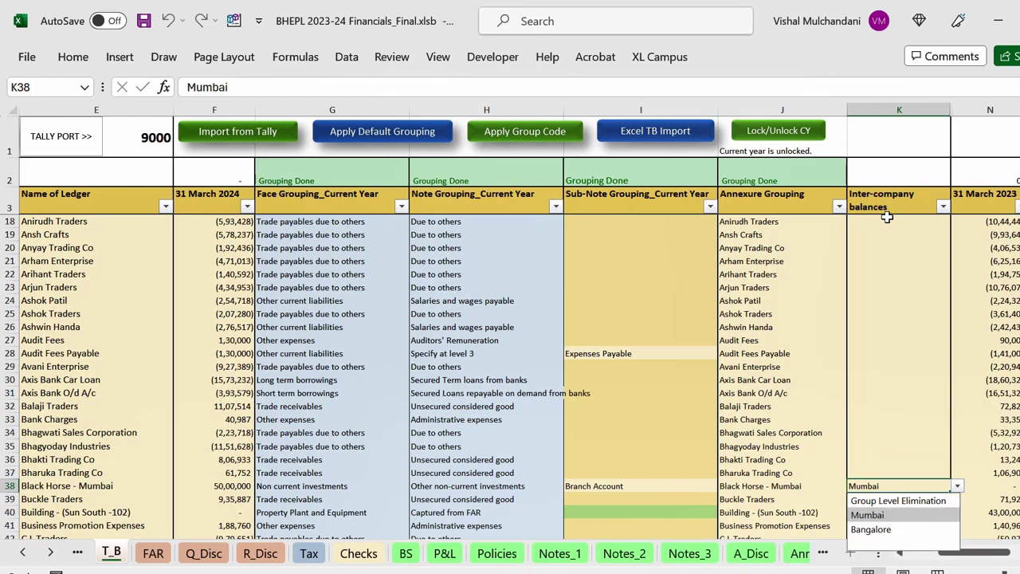
{"action": "key", "text": "Escape"}
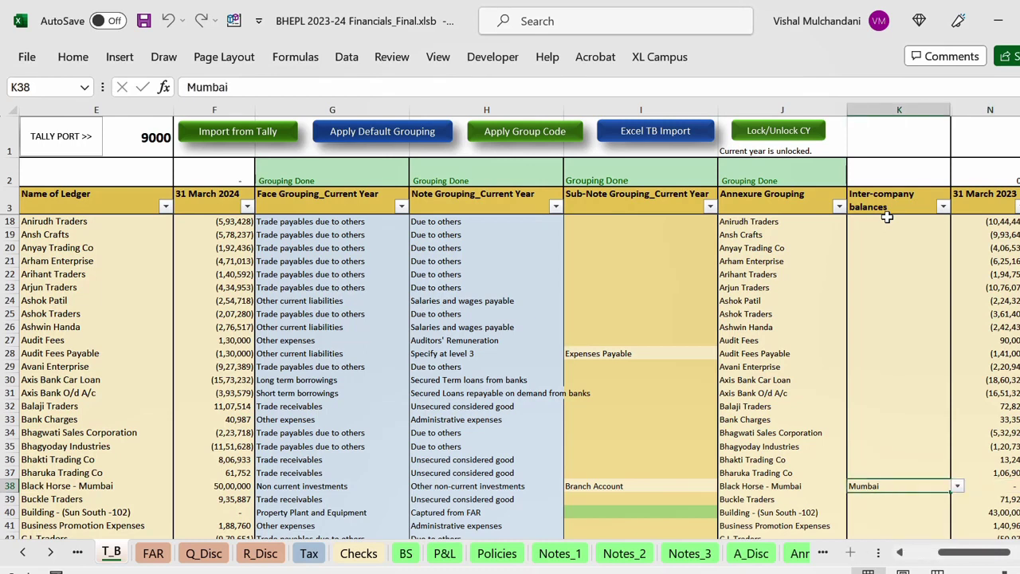
{"action": "key", "text": "alt+Down"}
{"action": "key", "text": "Escape"}
Step: Switch to the Consolidation Inter branch Transactions workbook and read the Delhi HO to Mumbai sale and receivable entries
{"action": "key", "text": "alt+Tab"}
{"action": "key", "text": "alt+Tab"}
{"action": "key", "text": "alt+Tab"}
{"action": "key", "text": "alt+Tab"}
{"action": "key", "text": "alt+Tab"}
{"action": "key", "text": "alt+Tab"}
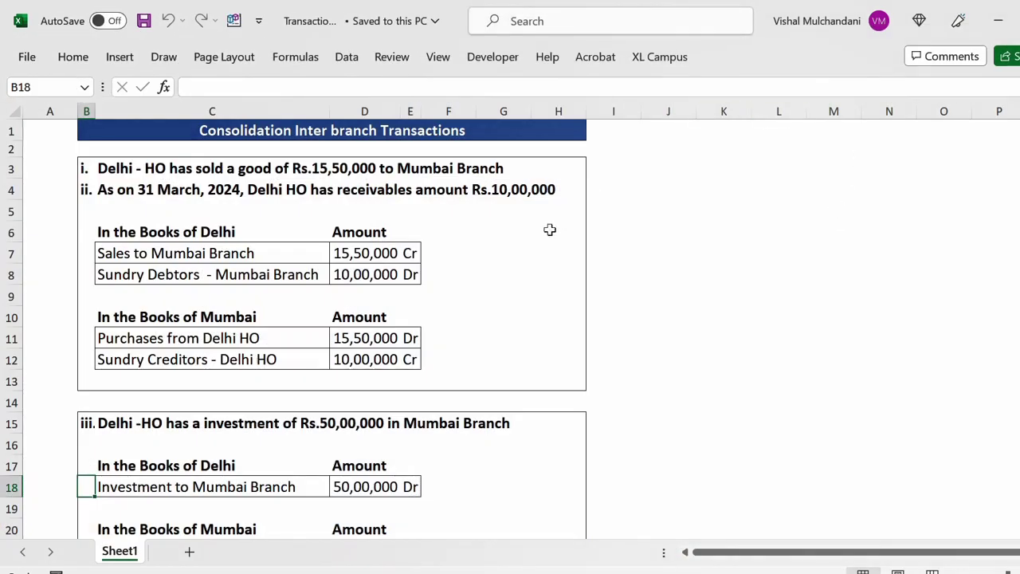
{"action": "left_click", "coordinate": [550, 229]}
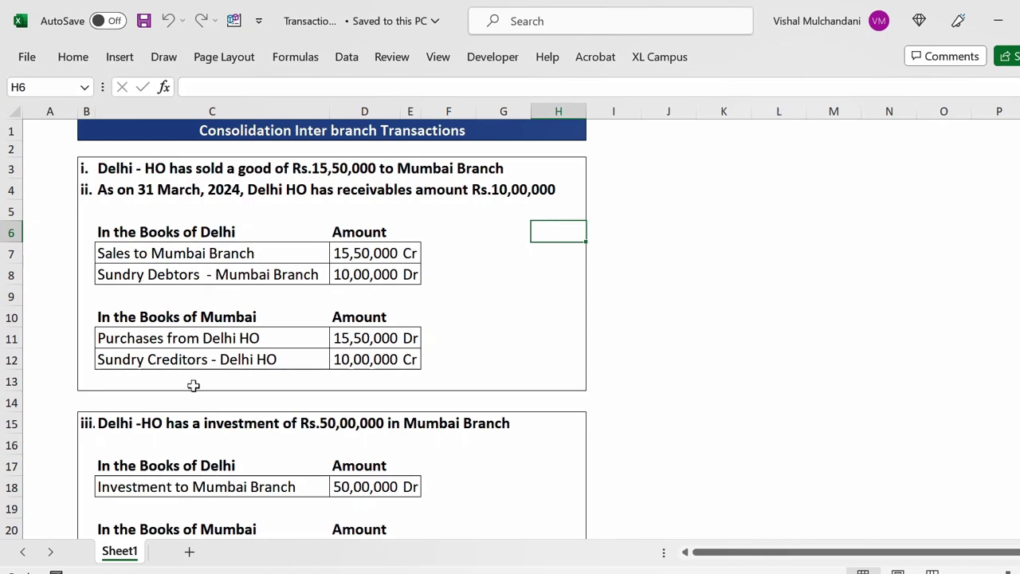
Step: Switch back to the BHEPL 2023-24 Financials_Final workbook and filter the T_B ledger names by "black"
{"action": "key", "text": "alt+Tab"}
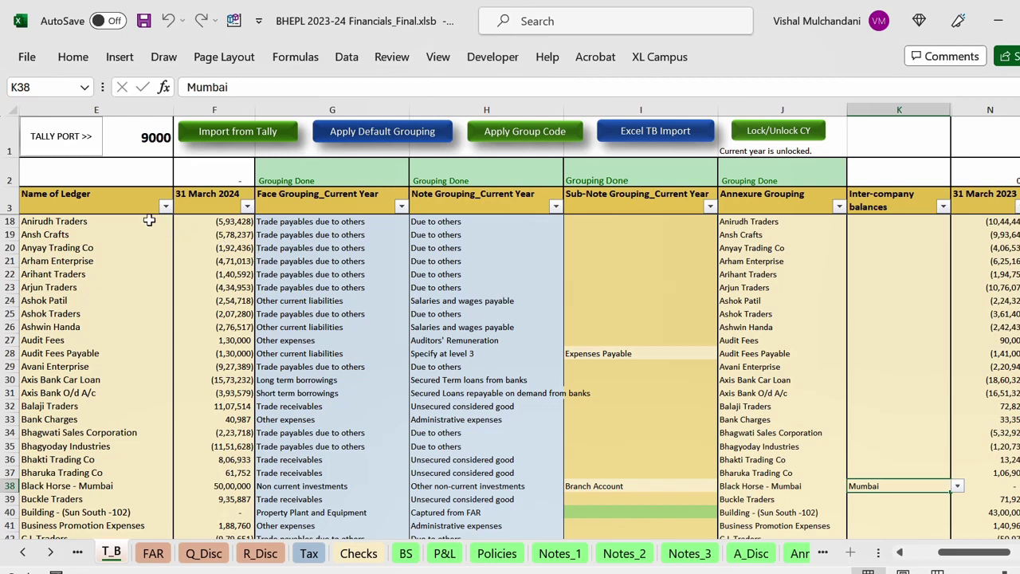
{"action": "left_click", "coordinate": [126, 203]}
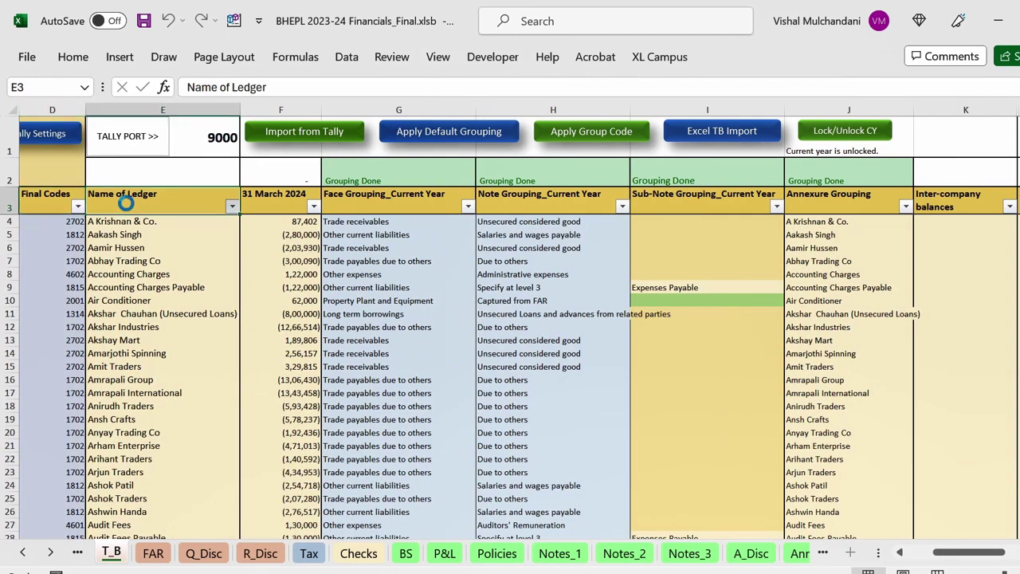
{"action": "key", "text": "alt+Down"}
{"action": "type", "text": "black"}
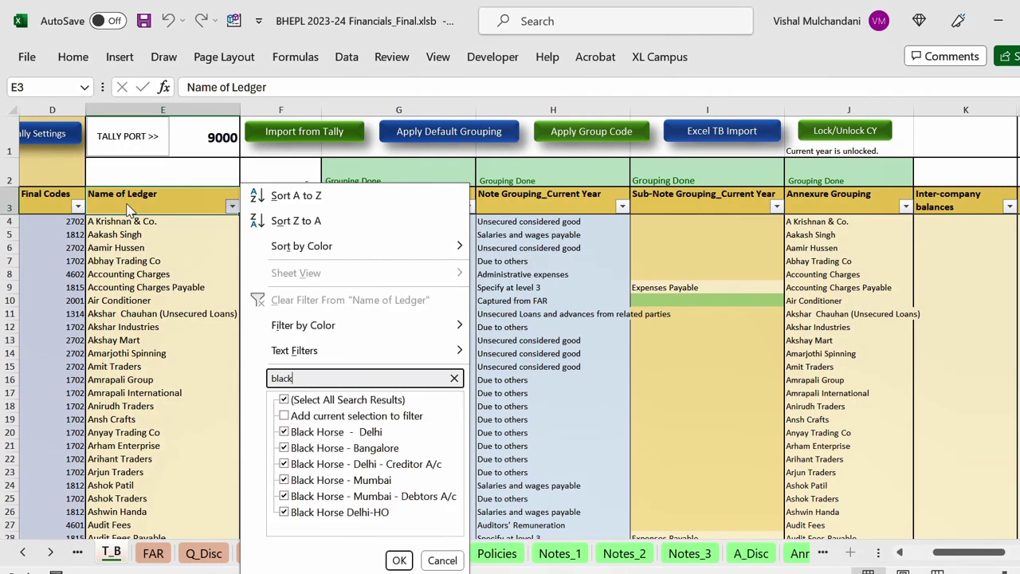
{"action": "key", "text": "Return"}
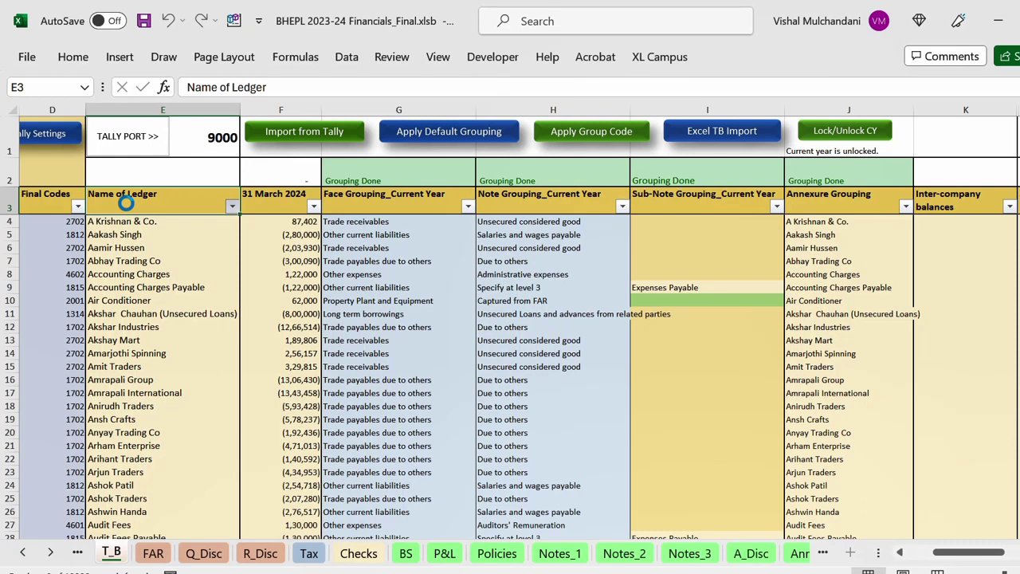
Step: Find the Black Horse - Mumbai - Debtors A/c ledger in the filtered rows and check its groupings and company name
{"action": "key", "text": "Down"}
{"action": "key", "text": "Down"}
{"action": "key", "text": "Down"}
{"action": "key", "text": "Down"}
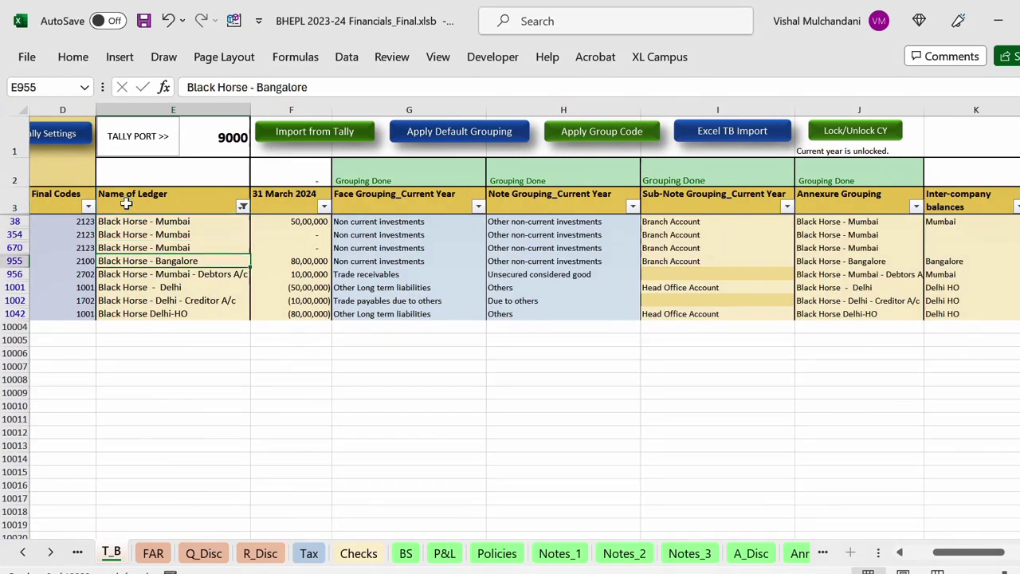
{"action": "key", "text": "Down"}
{"action": "key", "text": "Right"}
{"action": "key", "text": "Right"}
{"action": "key", "text": "Right"}
{"action": "key", "text": "Left"}
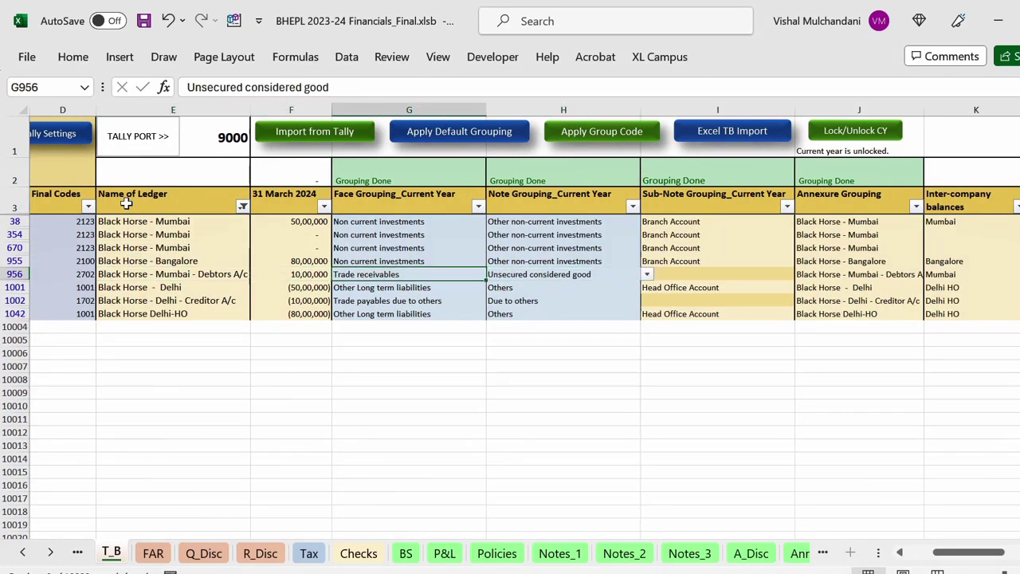
{"action": "key", "text": "Left"}
{"action": "key", "text": "Left"}
{"action": "key", "text": "Left"}
{"action": "key", "text": "Left"}
{"action": "key", "text": "Left"}
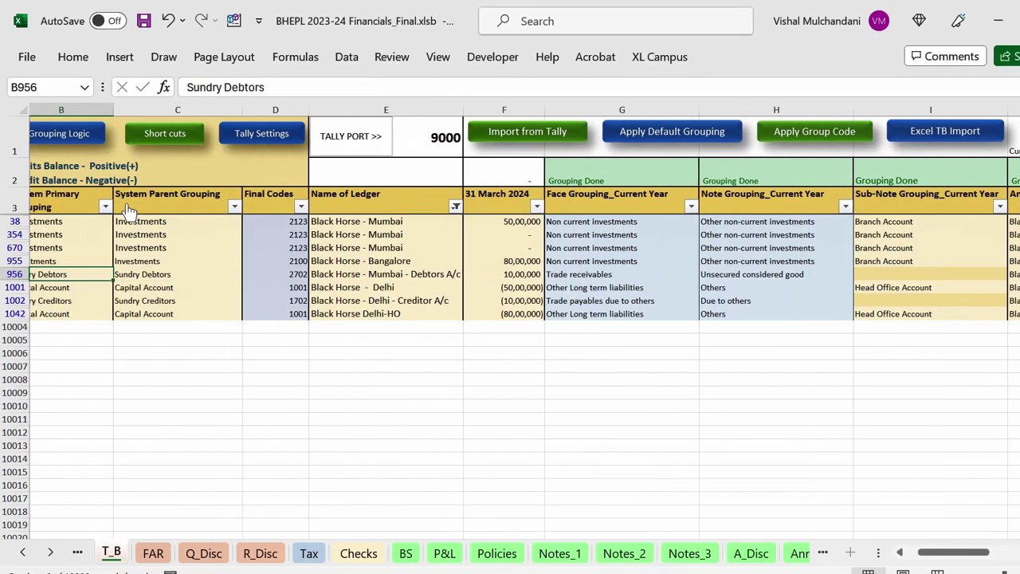
{"action": "key", "text": "Left"}
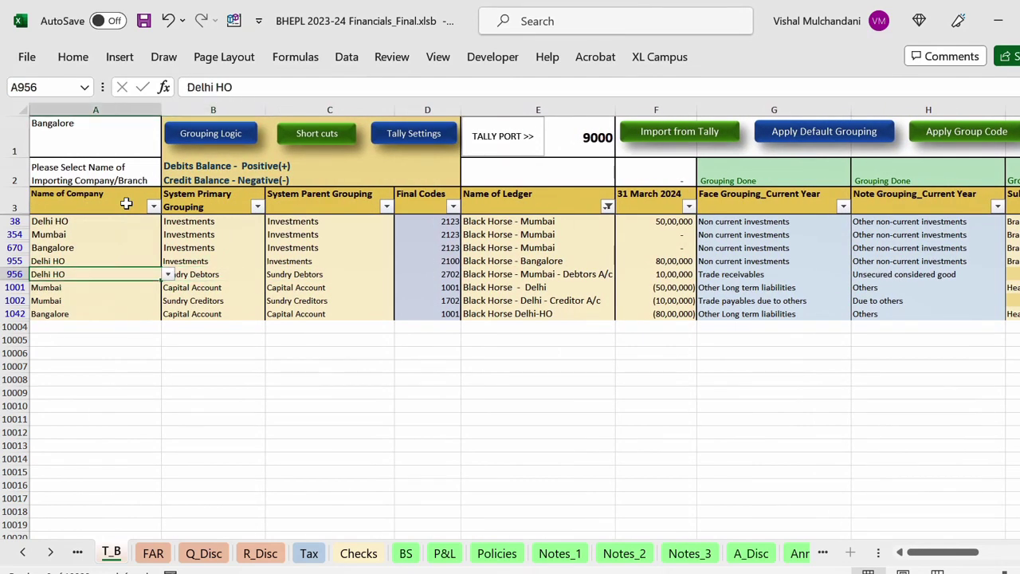
Step: Select the Delhi HO debtors row from its company name across the groupings and inspect its inter-company balance
{"action": "key", "text": "shift+Right"}
{"action": "key", "text": "shift+Right"}
{"action": "key", "text": "shift+Right"}
{"action": "key", "text": "shift+Right"}
{"action": "key", "text": "shift+Right"}
{"action": "key", "text": "shift+Right"}
{"action": "key", "text": "shift+Right"}
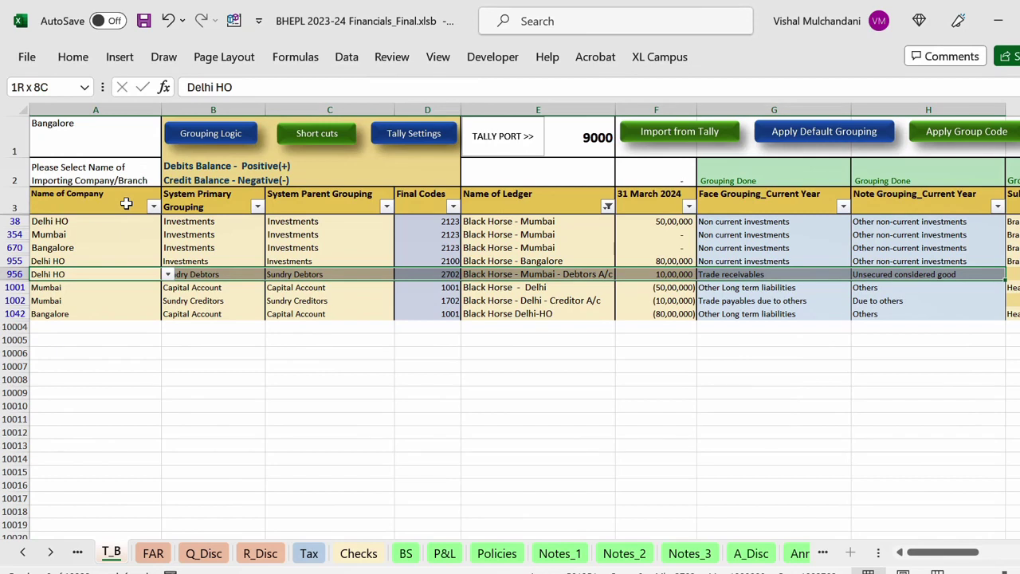
{"action": "key", "text": "shift+Right"}
{"action": "key", "text": "shift+Right"}
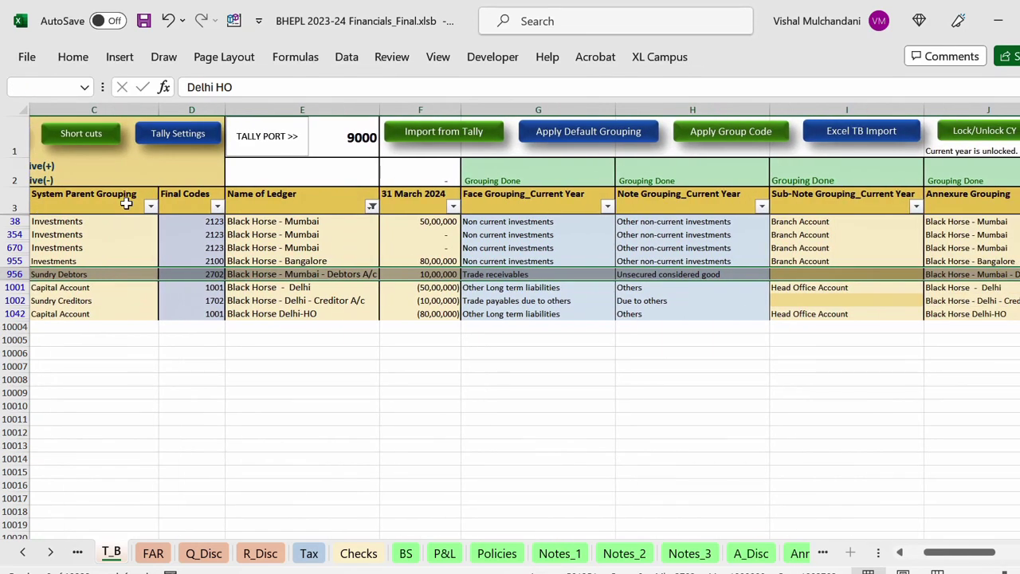
{"action": "scroll", "coordinate": [126, 203], "scroll_direction": "right", "scroll_amount": 2}
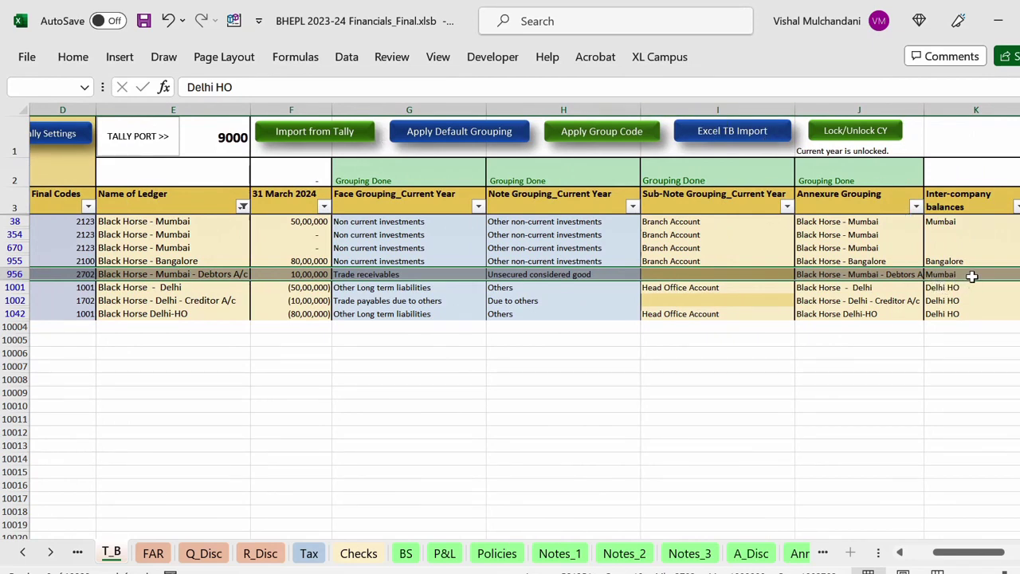
Step: Select the Mumbai branch's Black Horse - Delhi - Creditor A/c row from its company name through its inter-company balance
{"action": "scroll", "coordinate": [972, 276], "scroll_direction": "left", "scroll_amount": 3}
{"action": "key", "text": "Down"}
{"action": "key", "text": "Down"}
{"action": "key", "text": "Down"}
{"action": "key", "text": "Up"}
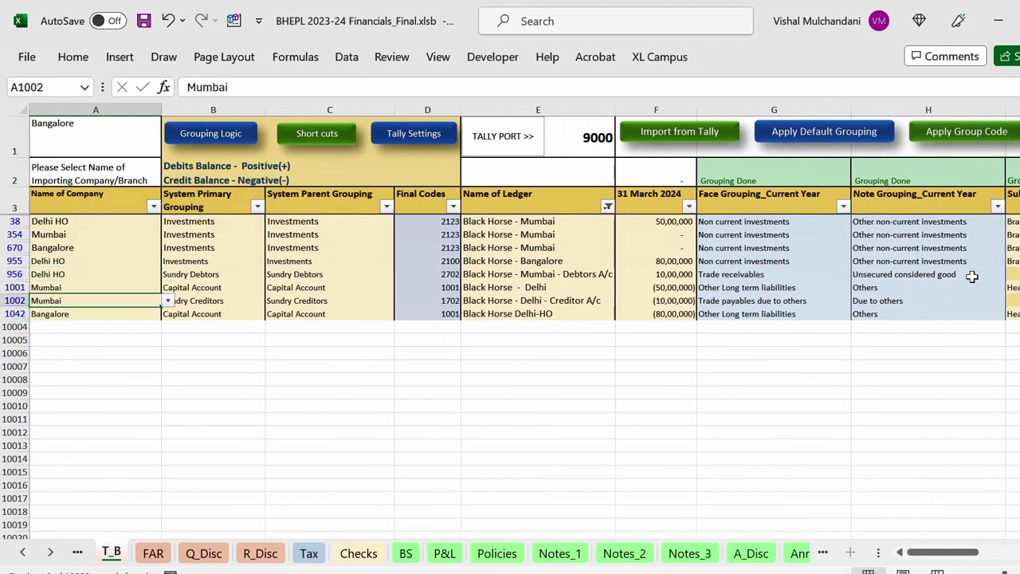
{"action": "key", "text": "shift+Right"}
{"action": "key", "text": "shift+Right"}
{"action": "key", "text": "shift+Right"}
{"action": "key", "text": "shift+Right"}
{"action": "key", "text": "shift+Right"}
{"action": "key", "text": "shift+Right"}
{"action": "key", "text": "shift+Right"}
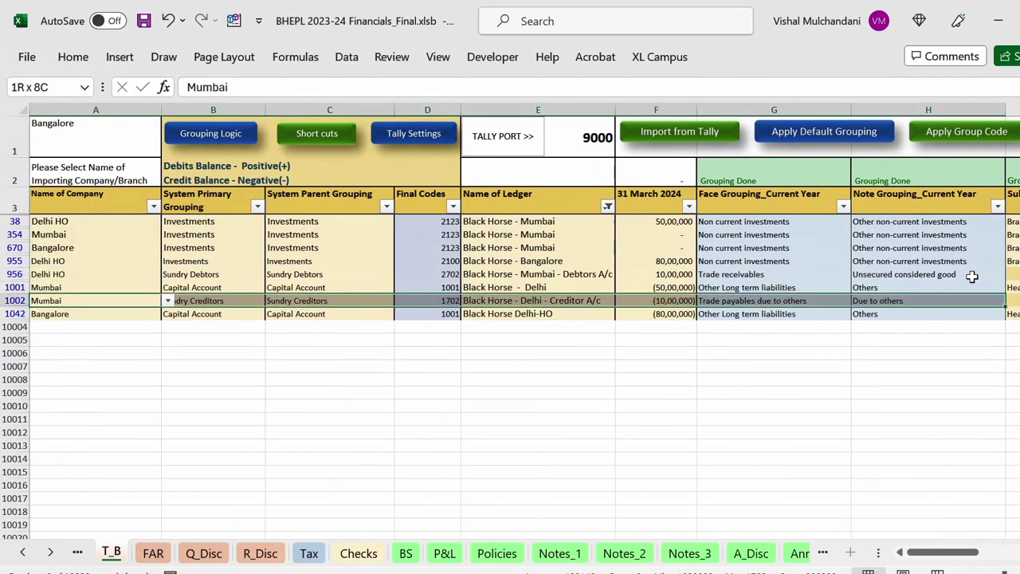
{"action": "key", "text": "shift+Right"}
{"action": "key", "text": "shift+Right"}
{"action": "key", "text": "shift+Right"}
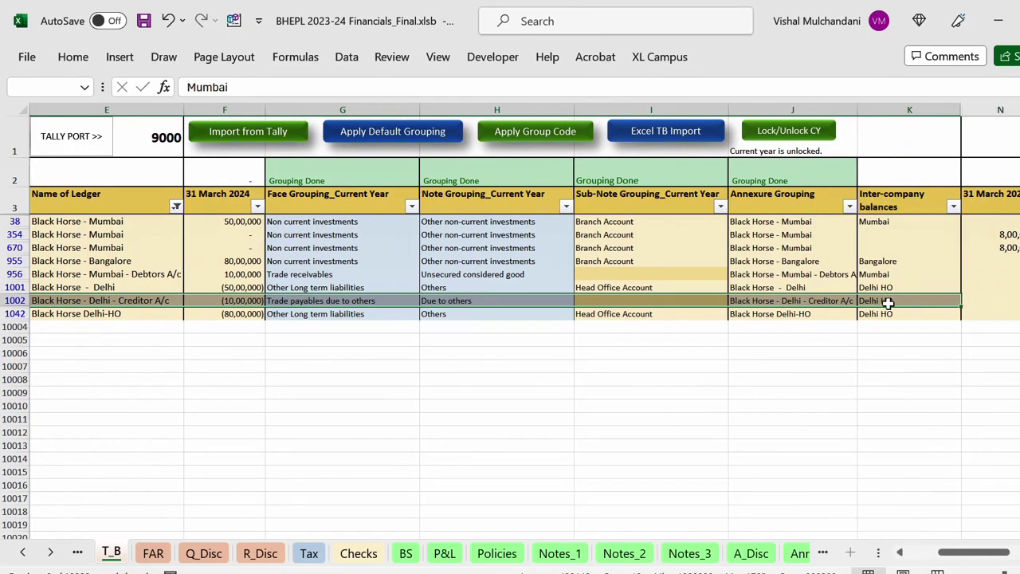
Step: Recheck the Mumbai creditor row cell by cell, from the company name to the note grouping
{"action": "key", "text": "Home"}
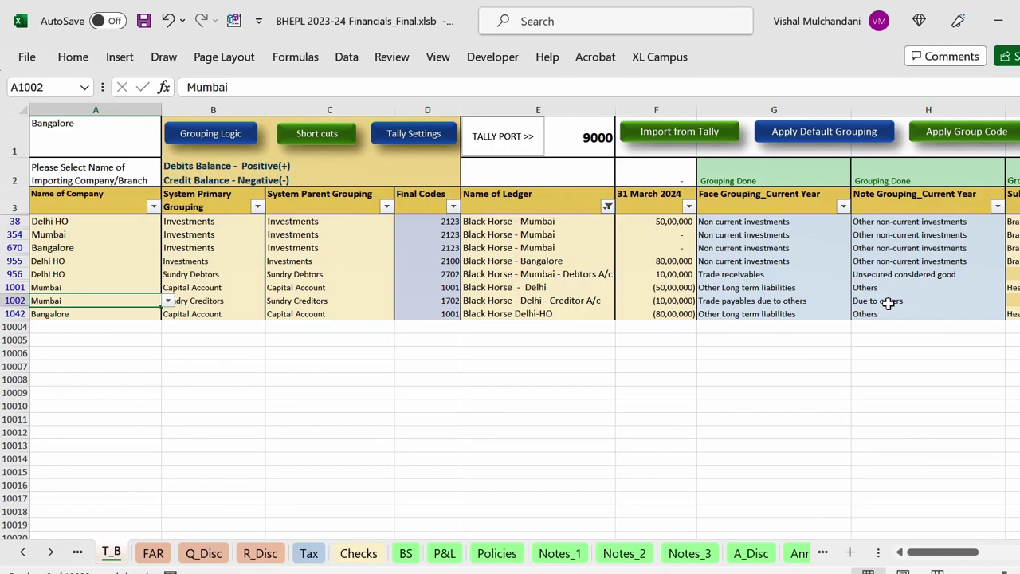
{"action": "key", "text": "Right"}
{"action": "key", "text": "Right"}
{"action": "key", "text": "Right"}
{"action": "key", "text": "Right"}
{"action": "key", "text": "Right"}
{"action": "key", "text": "Right"}
{"action": "key", "text": "Right"}
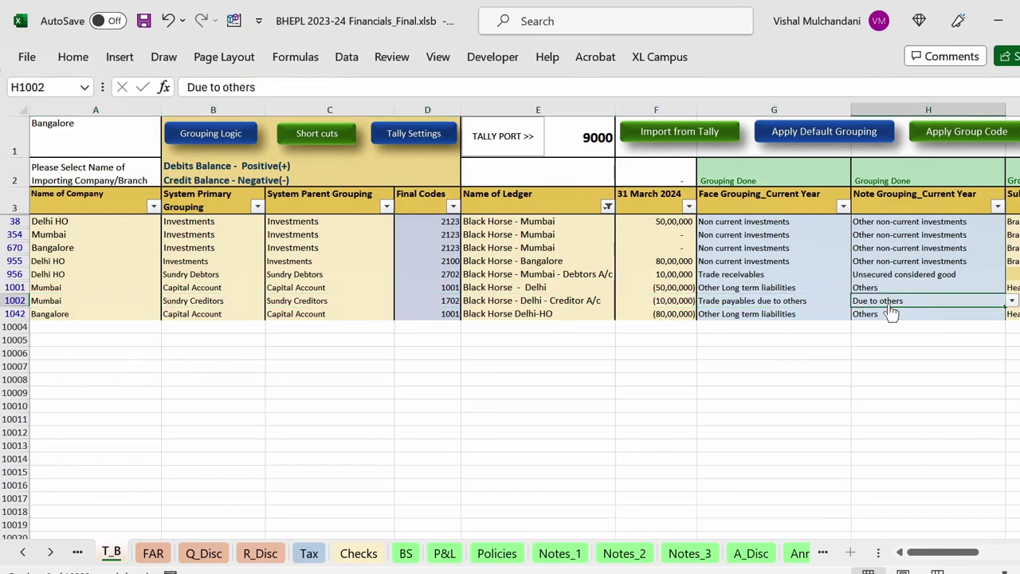
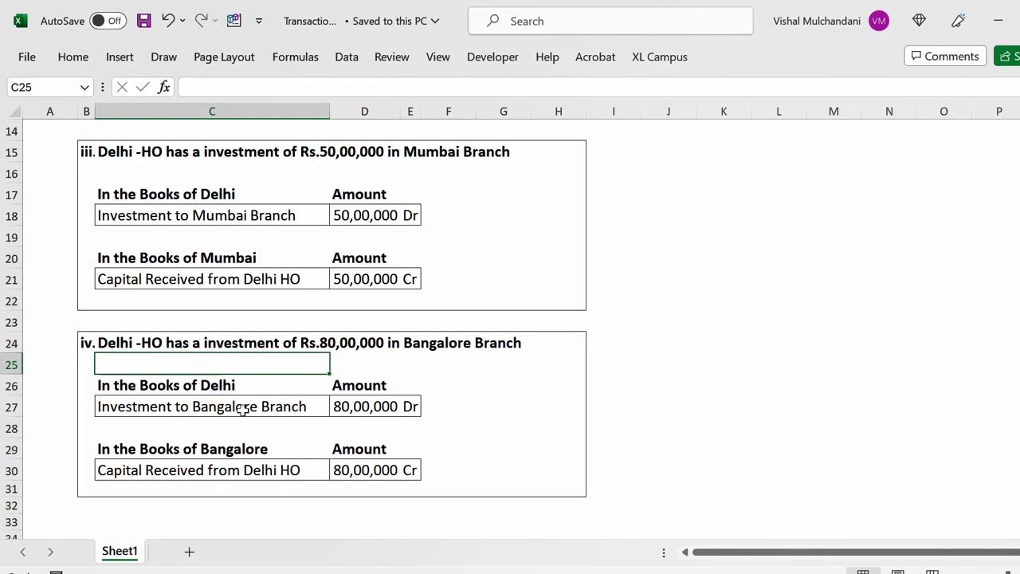
Step: Switch to the BHEPL 2023-24 Financials_Final workbook and select the company name on Delhi HO's Black Horse - Mumbai investment row
{"action": "left_click", "coordinate": [86, 470]}
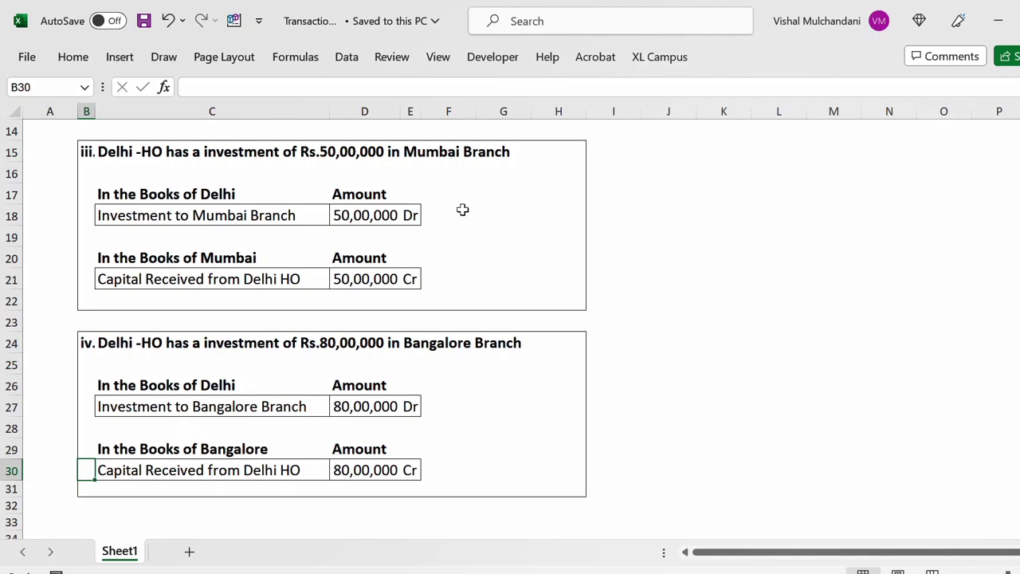
{"action": "key", "text": "alt+Tab"}
{"action": "left_click", "coordinate": [256, 247]}
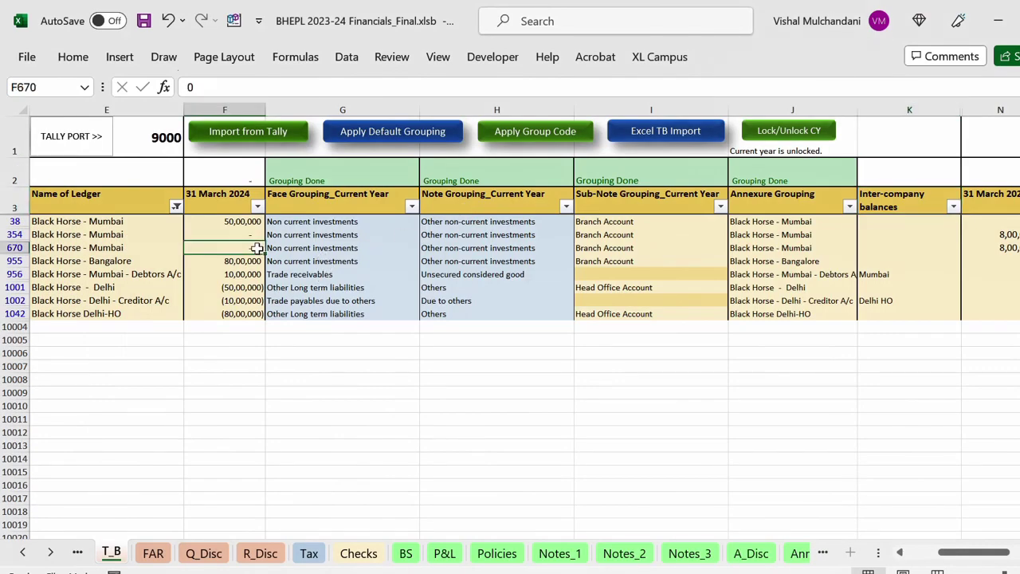
{"action": "key", "text": "Up"}
{"action": "key", "text": "Up"}
{"action": "key", "text": "Left"}
{"action": "key", "text": "Left"}
{"action": "key", "text": "Left"}
{"action": "key", "text": "Left"}
{"action": "key", "text": "Left"}
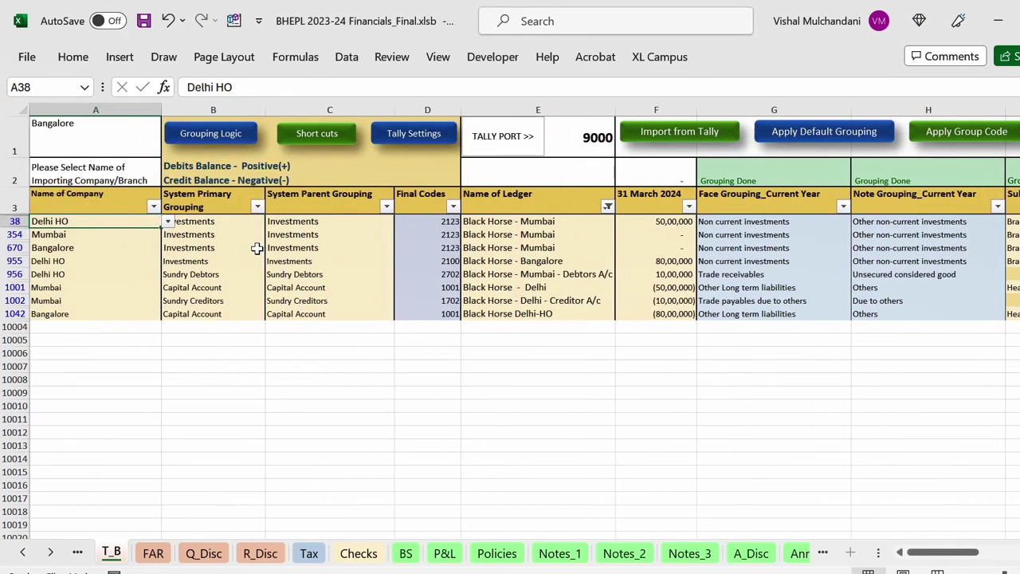
Step: Check the Delhi HO investment row for Black Horse - Mumbai from its primary grouping across to its inter-company balance
{"action": "key", "text": "Right"}
{"action": "key", "text": "Right"}
{"action": "key", "text": "Right"}
{"action": "key", "text": "Right"}
{"action": "key", "text": "Right"}
{"action": "key", "text": "Right"}
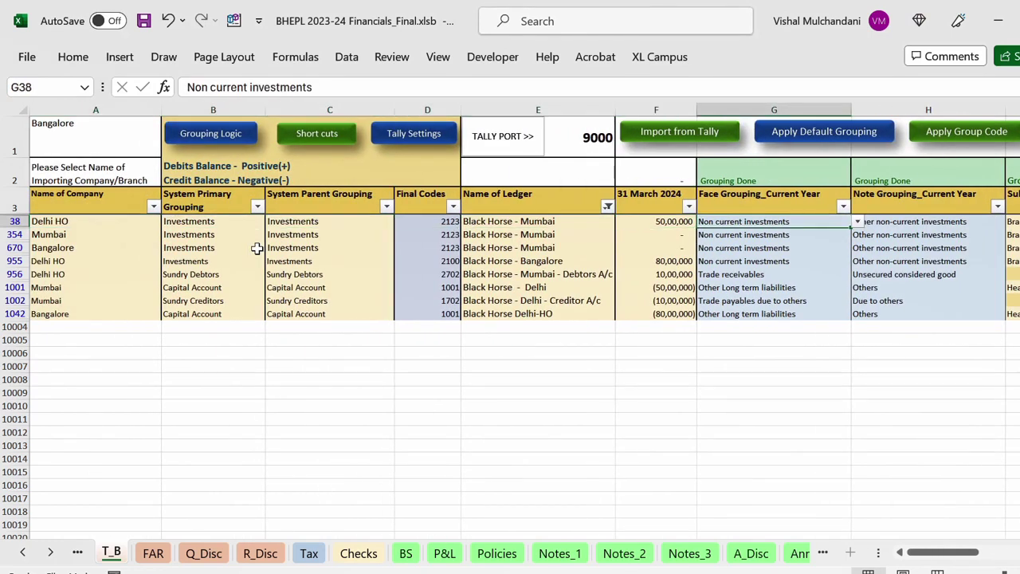
{"action": "key", "text": "Right"}
{"action": "key", "text": "Right"}
{"action": "key", "text": "Right"}
{"action": "key", "text": "Right"}
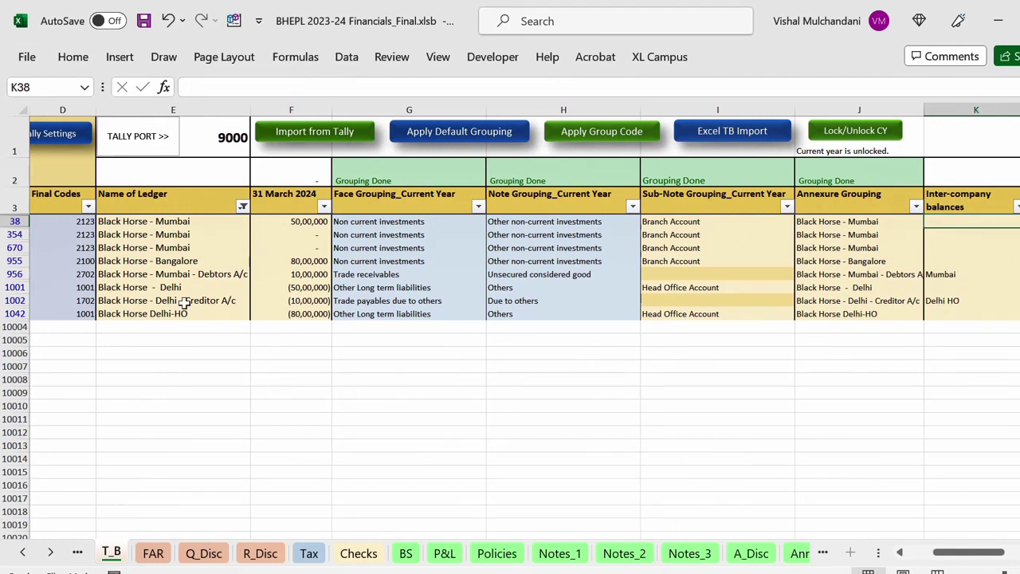
Step: Review the consolidated balance sheet from equity and liabilities to the non-current investments and current assets
{"action": "left_click", "coordinate": [406, 553]}
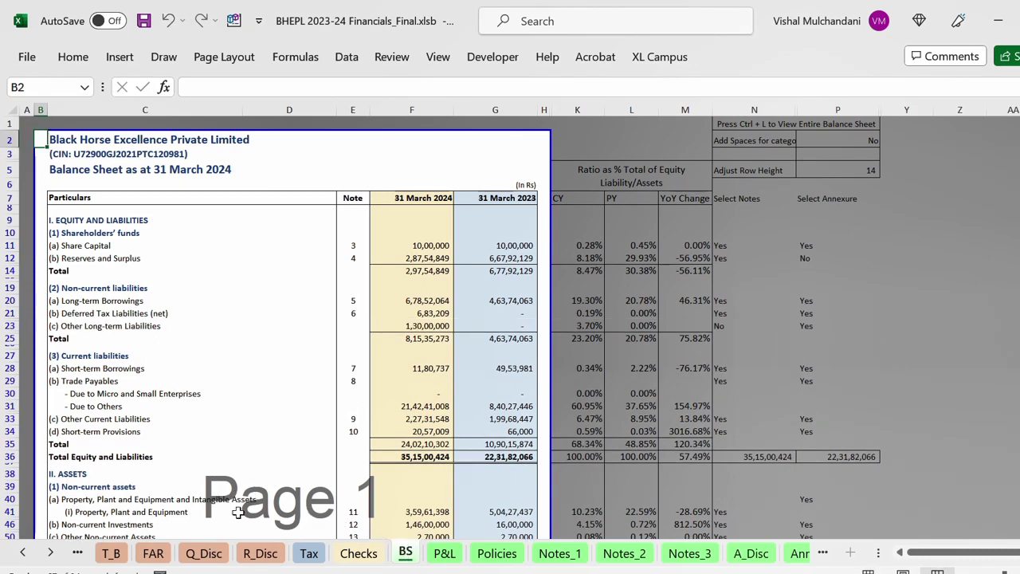
{"action": "left_click", "coordinate": [271, 512]}
{"action": "key", "text": "Down"}
{"action": "key", "text": "Down"}
{"action": "key", "text": "Down"}
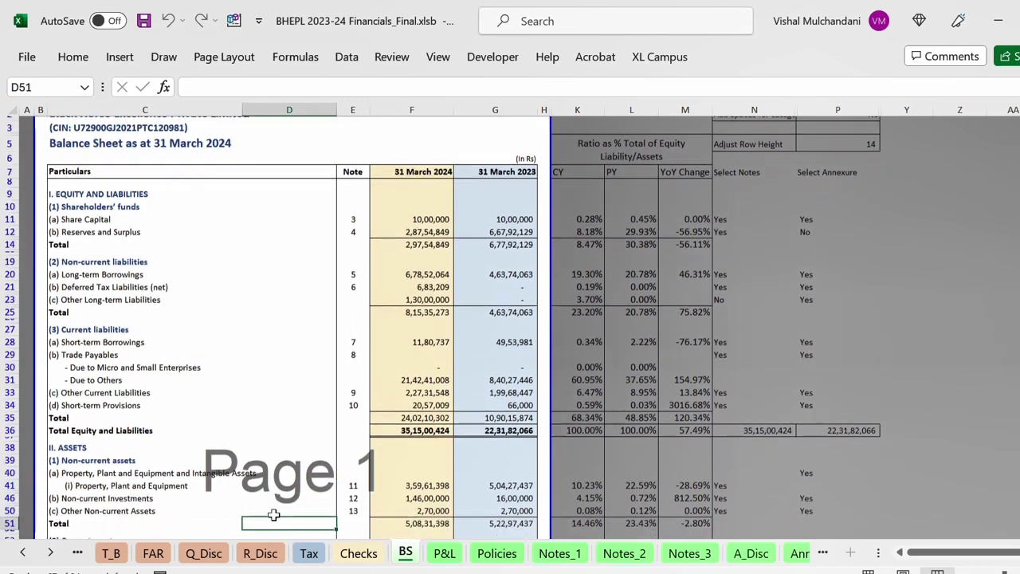
{"action": "key", "text": "Down"}
{"action": "key", "text": "Down"}
{"action": "key", "text": "Down"}
{"action": "key", "text": "Down"}
{"action": "key", "text": "Down"}
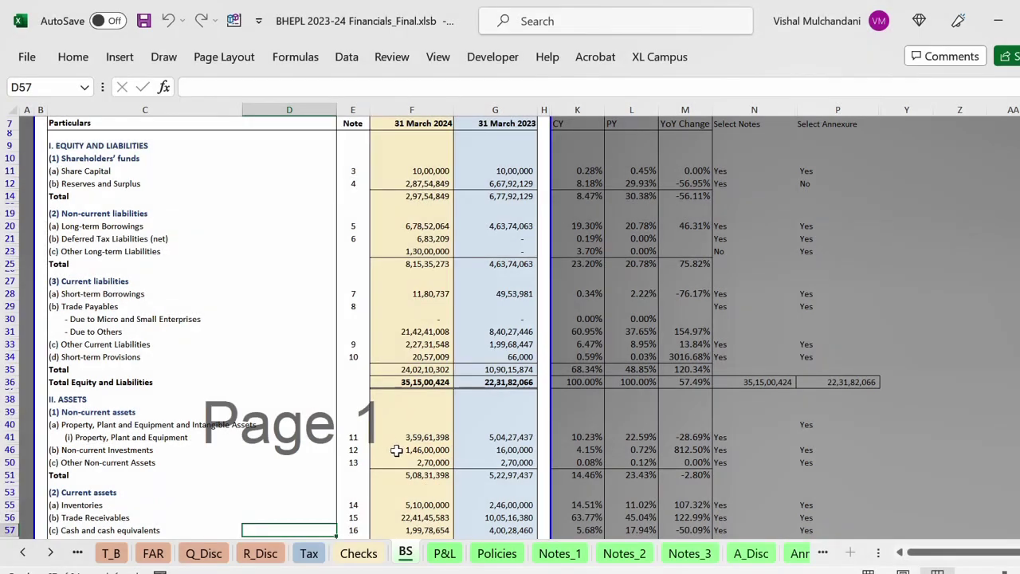
Step: In the trial balance, set the inter-company balance of Delhi HO's Black Horse - Mumbai investment ledger to Mumbai
{"action": "left_click", "coordinate": [111, 554]}
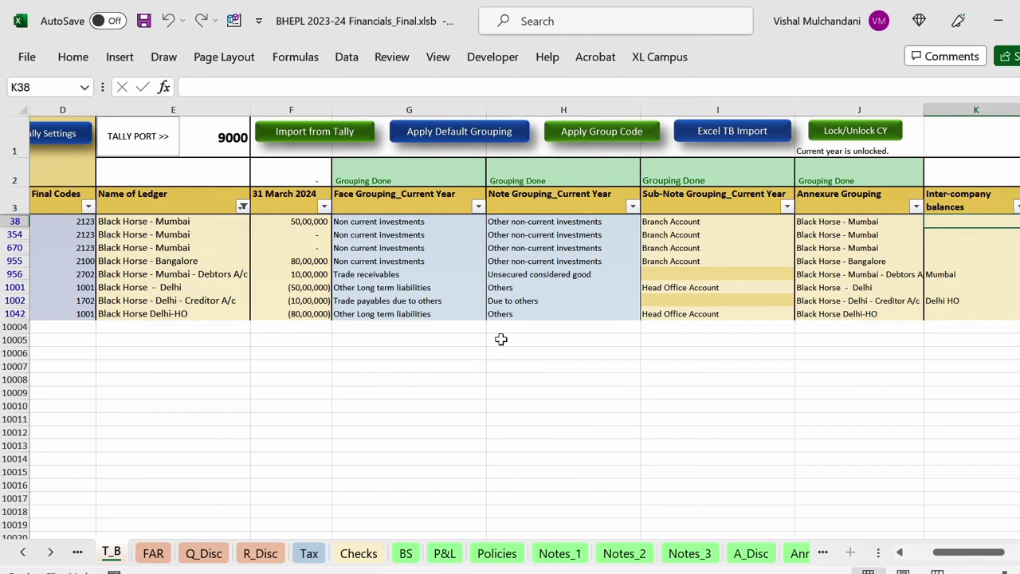
{"action": "key", "text": "alt+Down"}
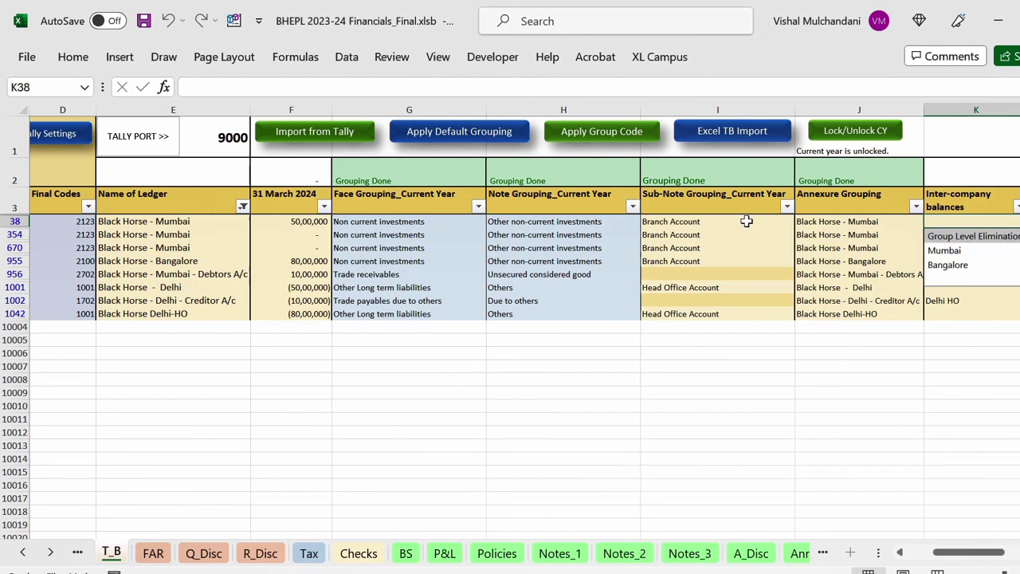
{"action": "key", "text": "Down"}
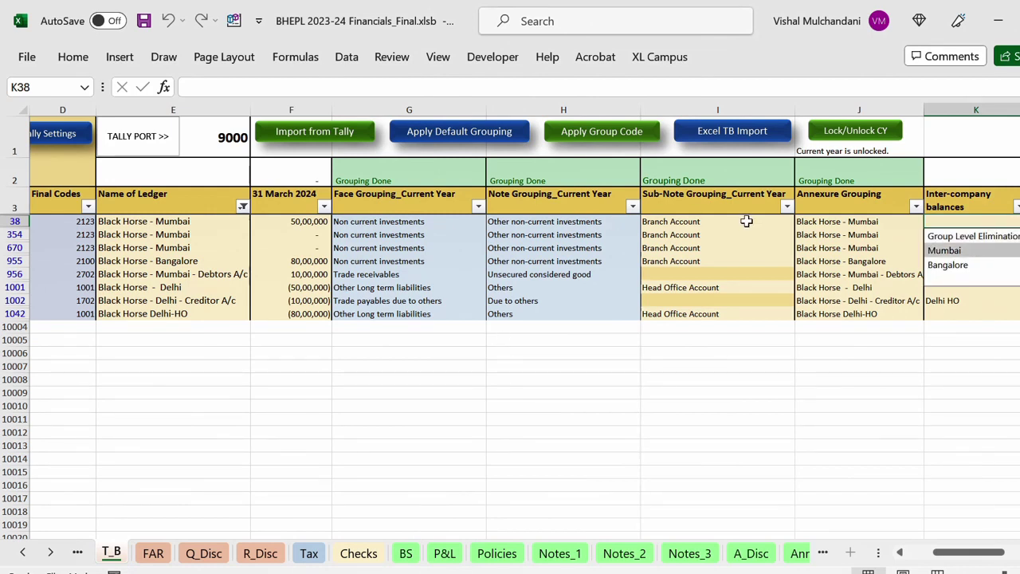
{"action": "key", "text": "Return"}
Step: Set the inter-company balance of Delhi HO's Black Horse - Bangalore investment ledger to Bangalore
{"action": "key", "text": "Down"}
{"action": "key", "text": "Down"}
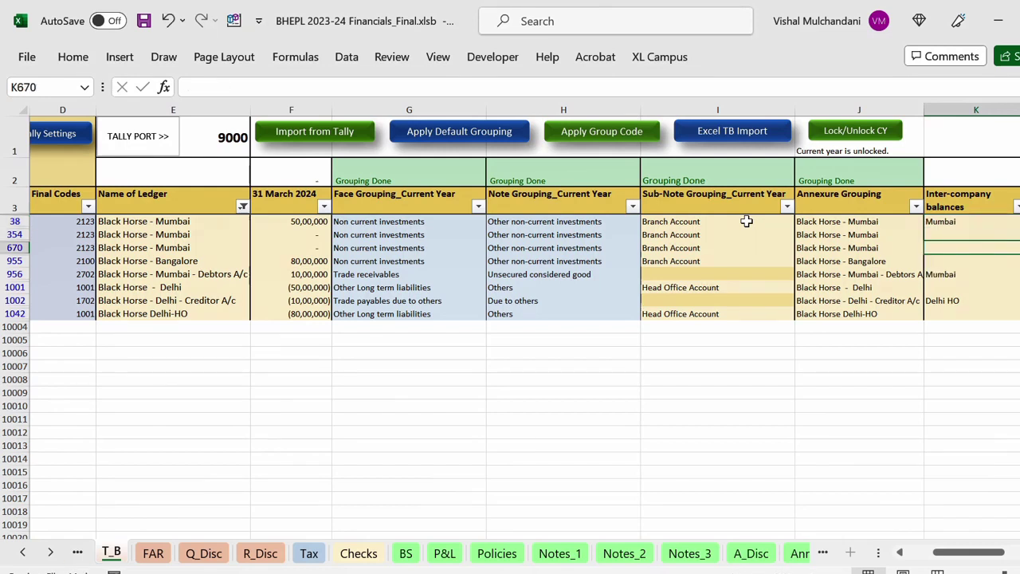
{"action": "key", "text": "Down"}
{"action": "key", "text": "Left"}
{"action": "key", "text": "Left"}
{"action": "key", "text": "Left"}
{"action": "key", "text": "Left"}
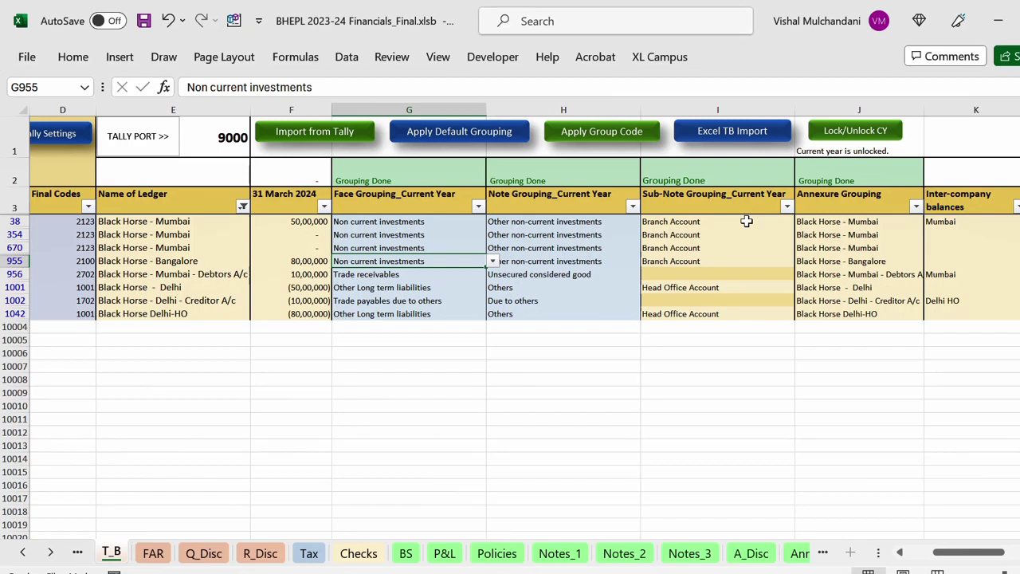
{"action": "key", "text": "Right"}
{"action": "key", "text": "Right"}
{"action": "key", "text": "Right"}
{"action": "key", "text": "Right"}
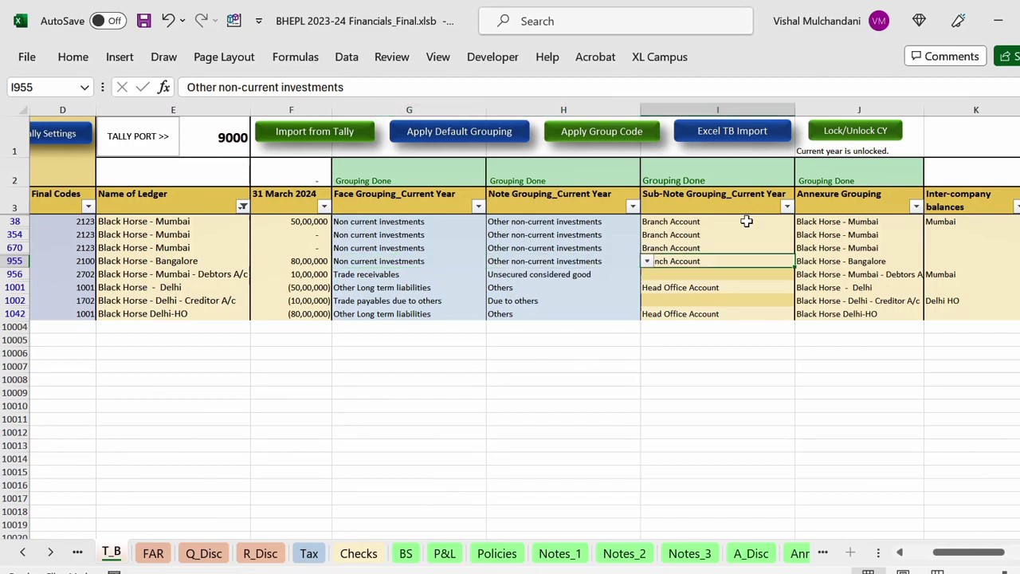
{"action": "key", "text": "alt+Down"}
{"action": "key", "text": "Down"}
{"action": "key", "text": "Down"}
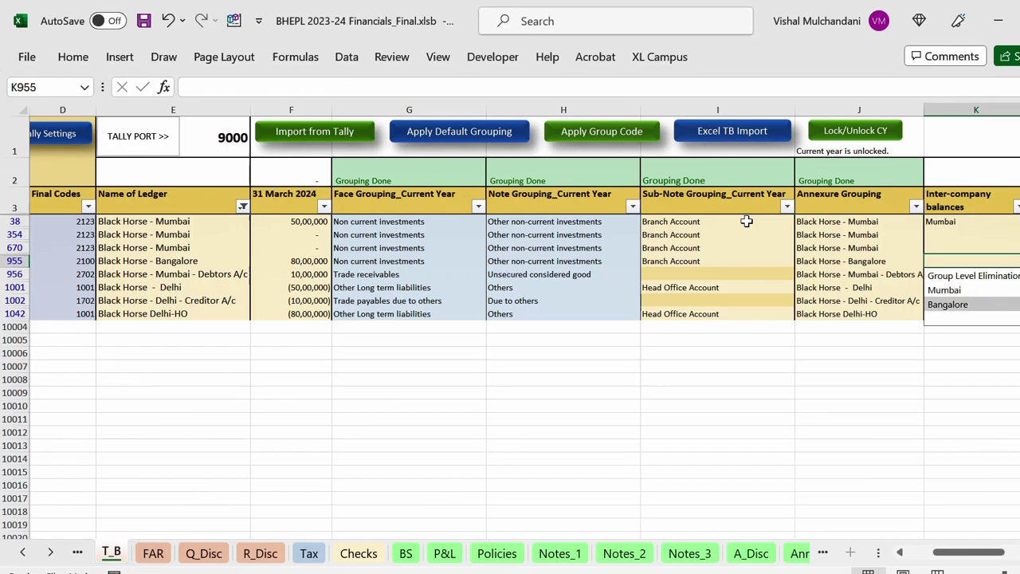
{"action": "key", "text": "Return"}
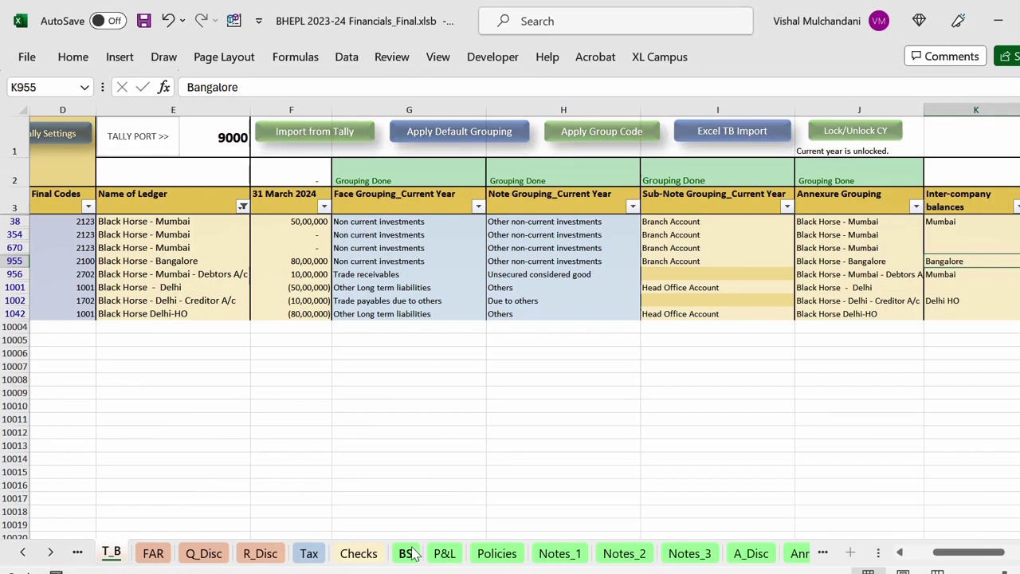
Step: Review the balance sheet's non-current investments, total assets and the difference check beside the totals
{"action": "left_click", "coordinate": [407, 552]}
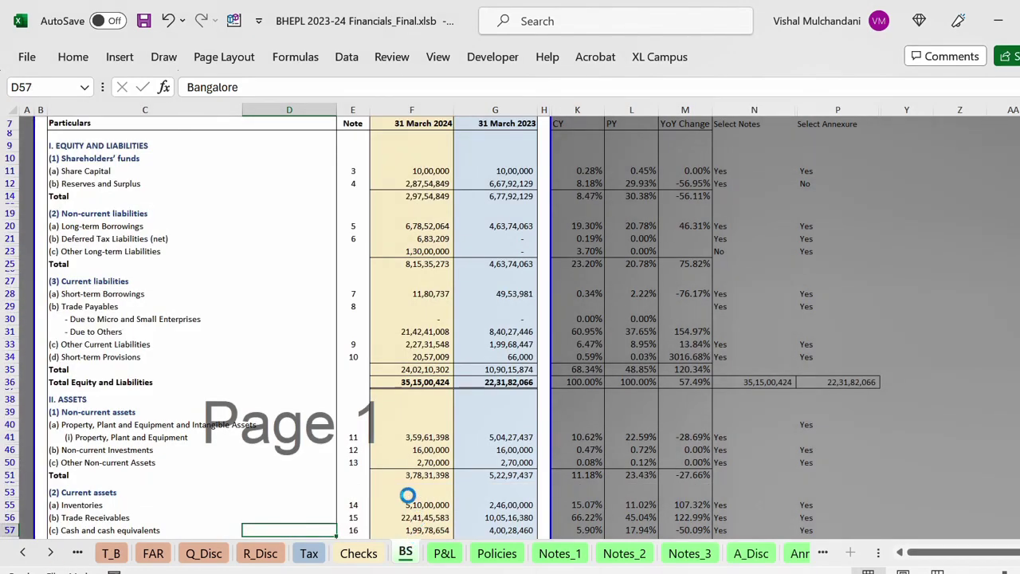
{"action": "scroll", "coordinate": [333, 489], "scroll_direction": "down", "scroll_amount": 2}
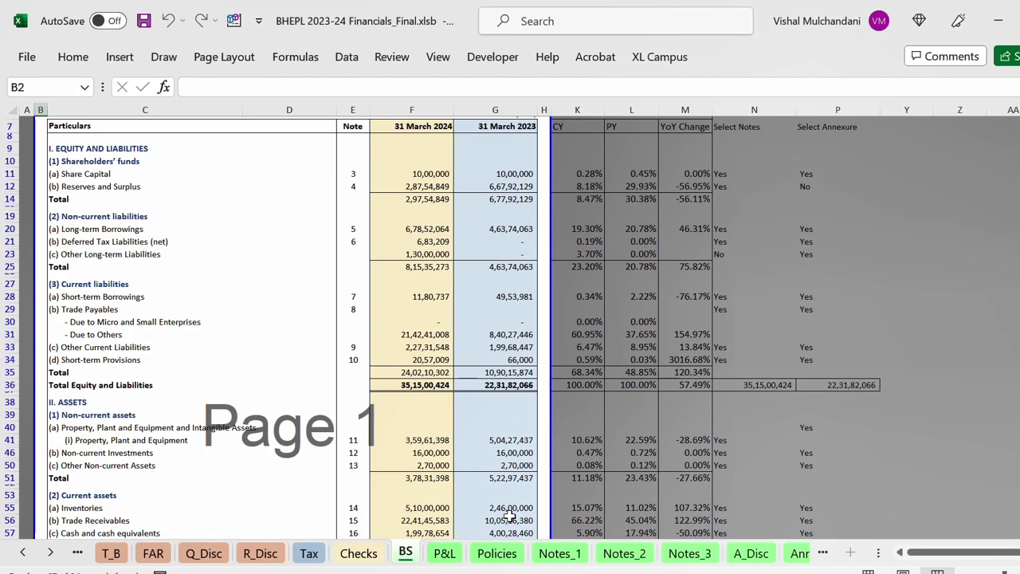
{"action": "scroll", "coordinate": [442, 327], "scroll_direction": "down", "scroll_amount": 5}
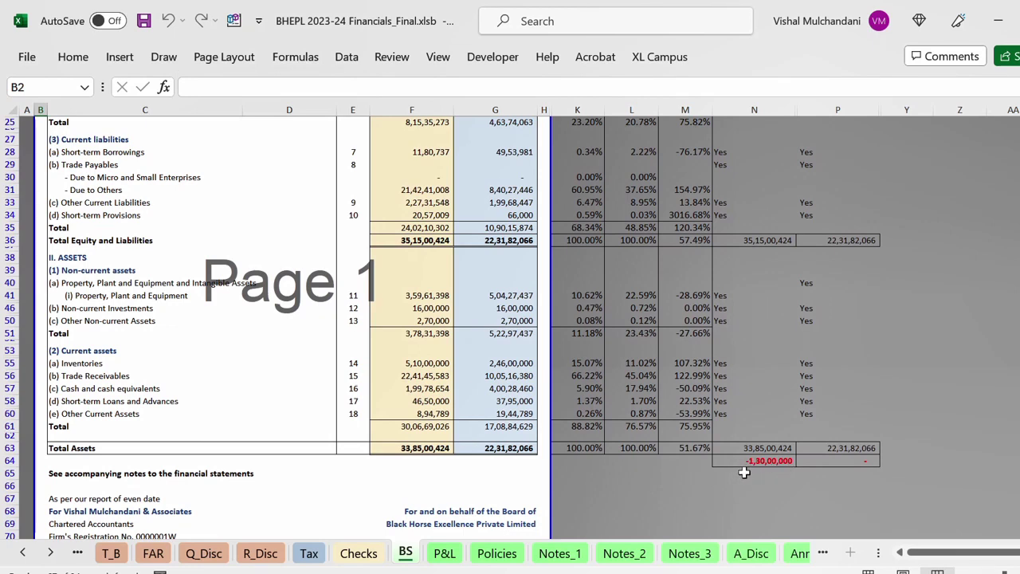
Step: Open the elimination report and examine the Elimination Difference and Intercompany Transactions and Balances tables
{"action": "left_click", "coordinate": [49, 552]}
{"action": "left_click", "coordinate": [49, 552]}
{"action": "left_click", "coordinate": [49, 552]}
{"action": "left_click", "coordinate": [49, 552]}
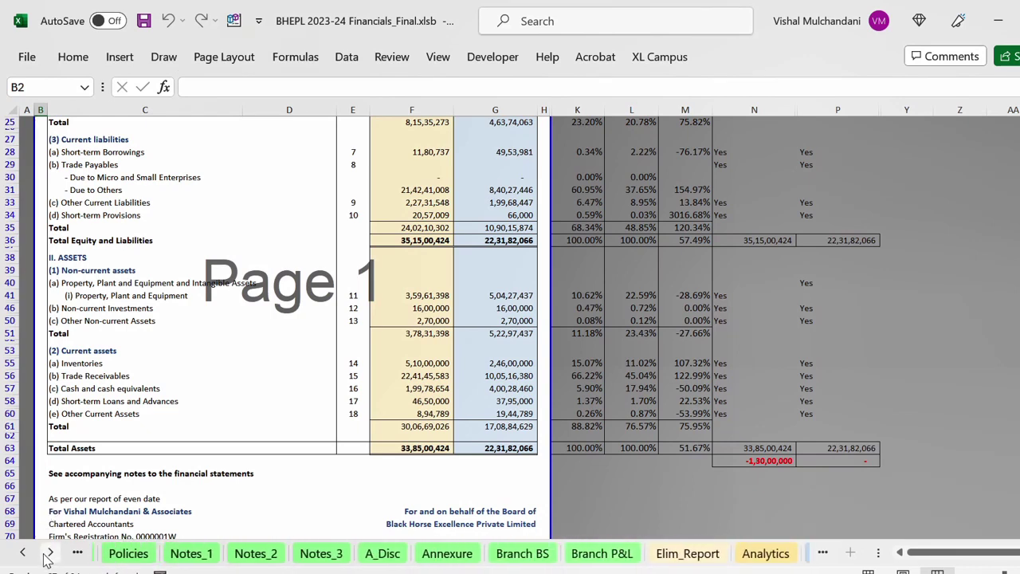
{"action": "left_click", "coordinate": [681, 556]}
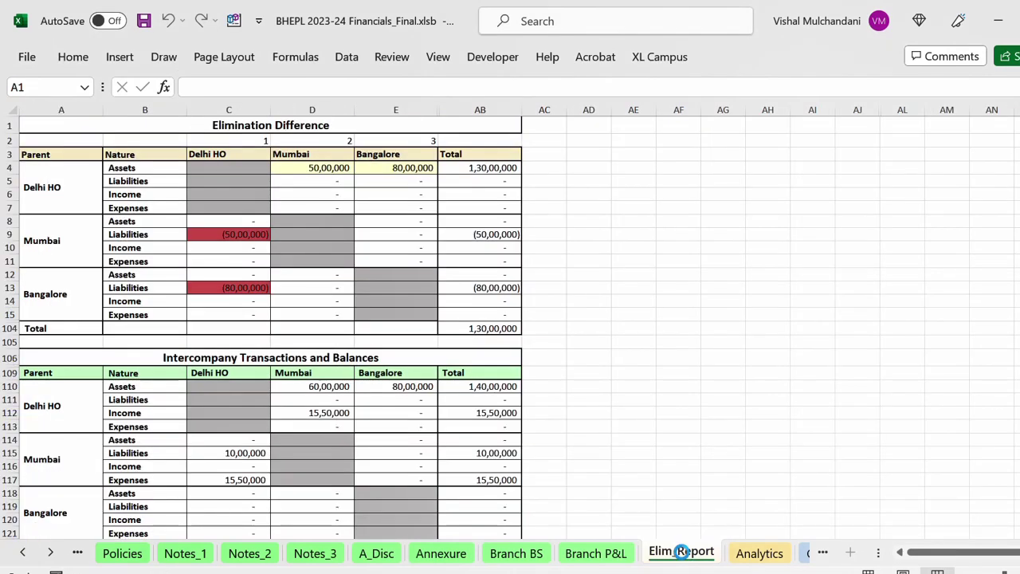
{"action": "scroll", "coordinate": [510, 323], "scroll_direction": "up", "scroll_amount": 2}
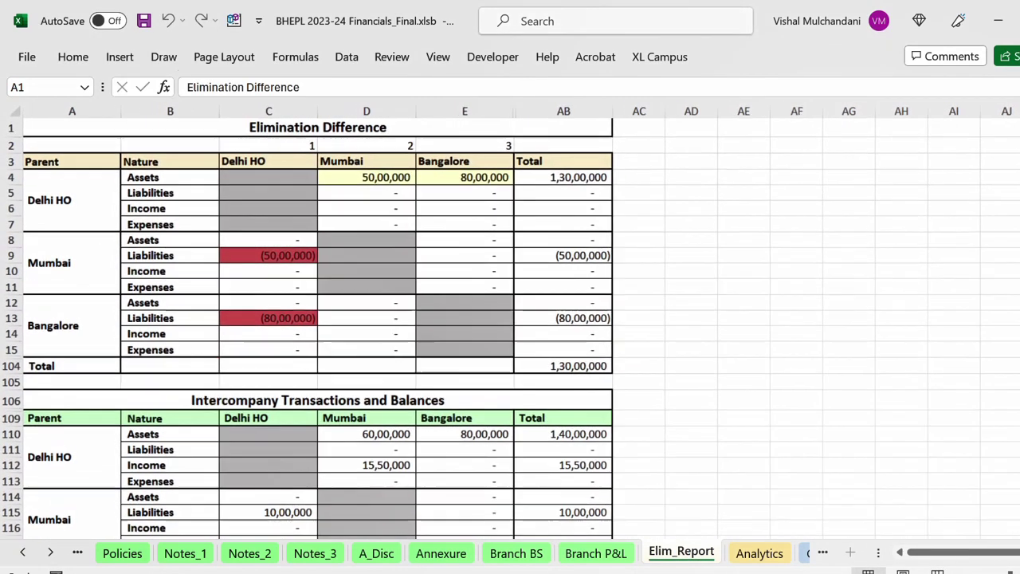
{"action": "scroll", "coordinate": [510, 323], "scroll_direction": "up", "scroll_amount": 1}
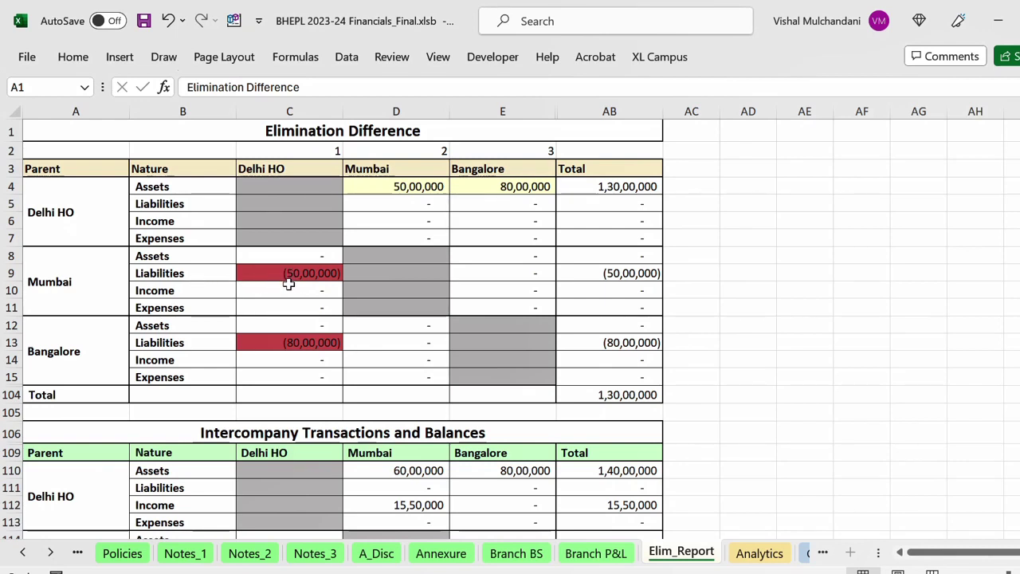
{"action": "scroll", "coordinate": [48, 358], "scroll_direction": "down", "scroll_amount": 3}
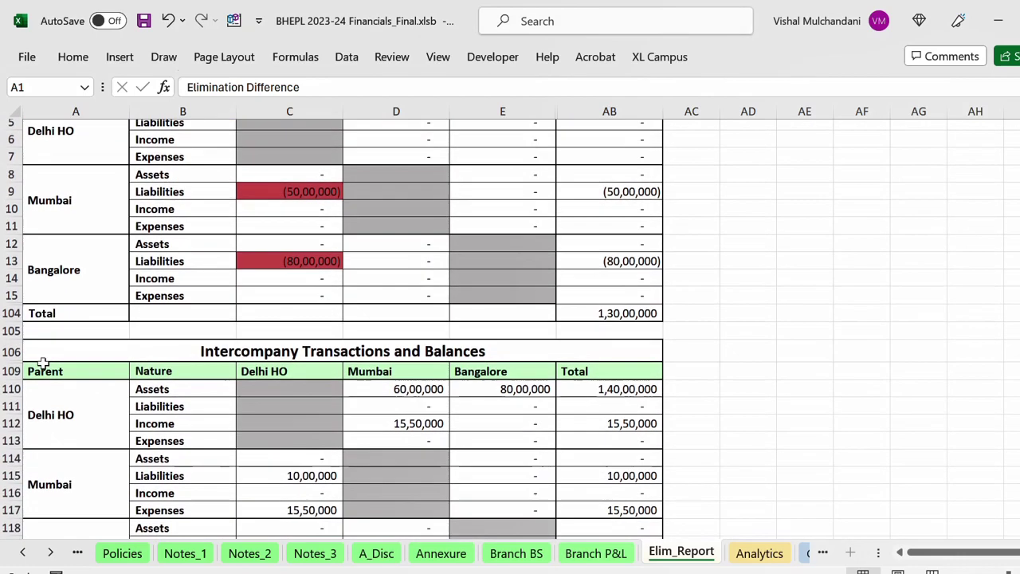
{"action": "scroll", "coordinate": [46, 310], "scroll_direction": "down", "scroll_amount": 2}
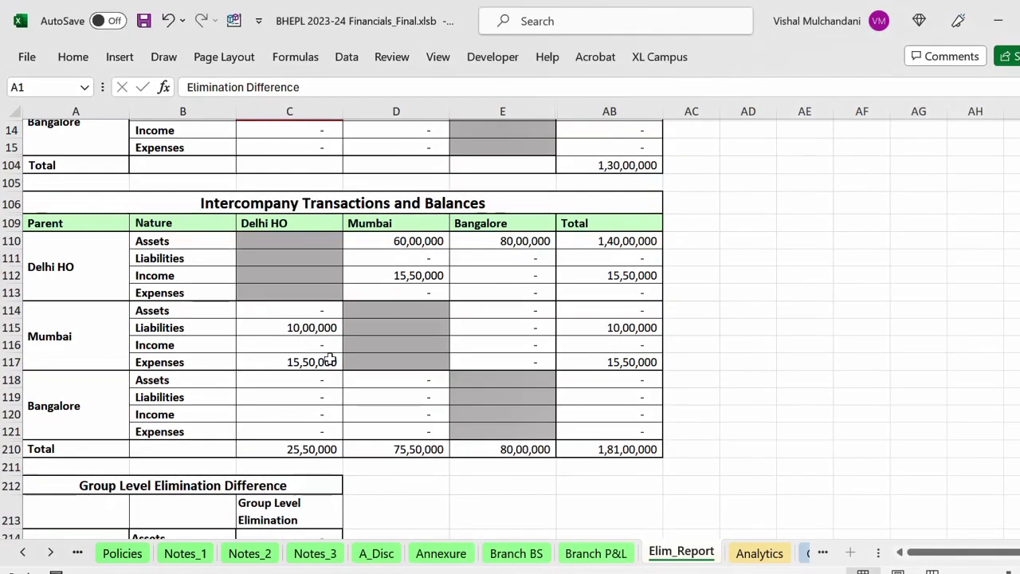
Step: Return to the trial balance and inspect the Mumbai branch's Black Horse - Delhi capital row through its inter-company balance
{"action": "key", "text": "ctrl+Page_Up"}
{"action": "key", "text": "ctrl+Page_Up"}
{"action": "key", "text": "ctrl+Page_Up"}
{"action": "key", "text": "ctrl+Page_Up"}
{"action": "key", "text": "ctrl+Page_Up"}
{"action": "key", "text": "ctrl+Page_Up"}
{"action": "key", "text": "ctrl+Page_Up"}
{"action": "key", "text": "ctrl+Page_Up"}
{"action": "key", "text": "ctrl+Page_Up"}
{"action": "key", "text": "ctrl+Page_Up"}
{"action": "key", "text": "ctrl+Page_Up"}
{"action": "key", "text": "ctrl+Page_Up"}
{"action": "key", "text": "ctrl+Page_Up"}
{"action": "key", "text": "ctrl+Page_Up"}
{"action": "key", "text": "ctrl+Page_Up"}
{"action": "key", "text": "ctrl+Page_Up"}
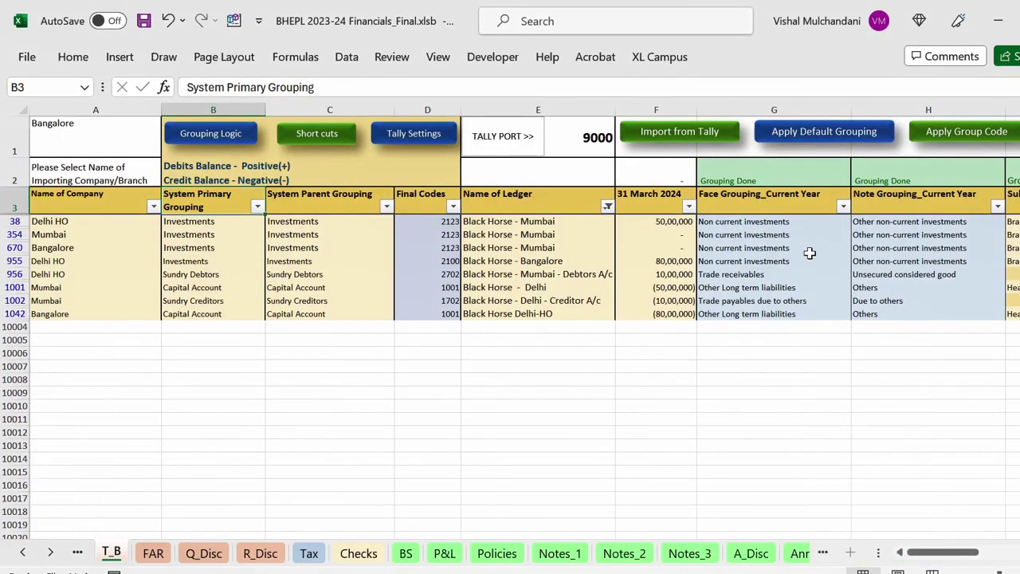
{"action": "left_click", "coordinate": [767, 288]}
{"action": "key", "text": "Right"}
{"action": "key", "text": "Right"}
{"action": "key", "text": "Right"}
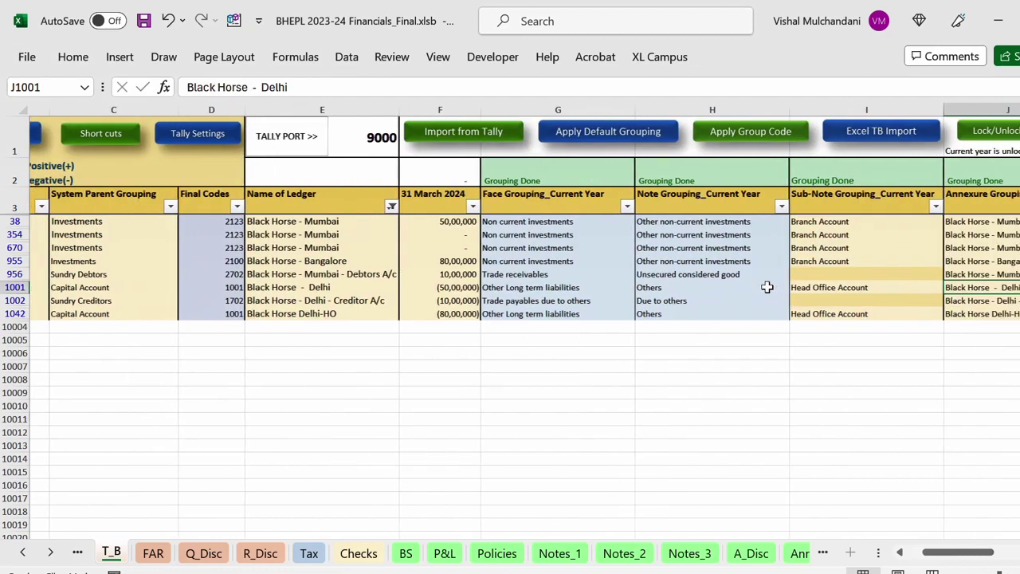
{"action": "key", "text": "Left"}
{"action": "key", "text": "Right"}
{"action": "key", "text": "Right"}
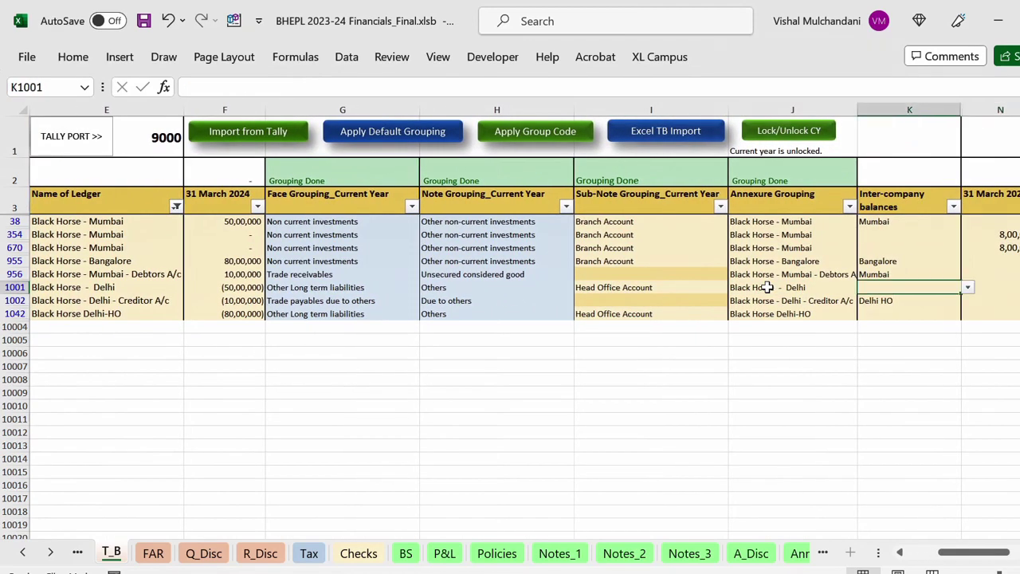
Step: Trace the Black Horse - Delhi capital row back from its inter-company balance to the company name
{"action": "key", "text": "Left"}
{"action": "key", "text": "Right"}
{"action": "key", "text": "Left"}
{"action": "key", "text": "Left"}
{"action": "key", "text": "Left"}
{"action": "key", "text": "Left"}
{"action": "key", "text": "Left"}
{"action": "key", "text": "Left"}
{"action": "key", "text": "Left"}
{"action": "key", "text": "Left"}
{"action": "key", "text": "Left"}
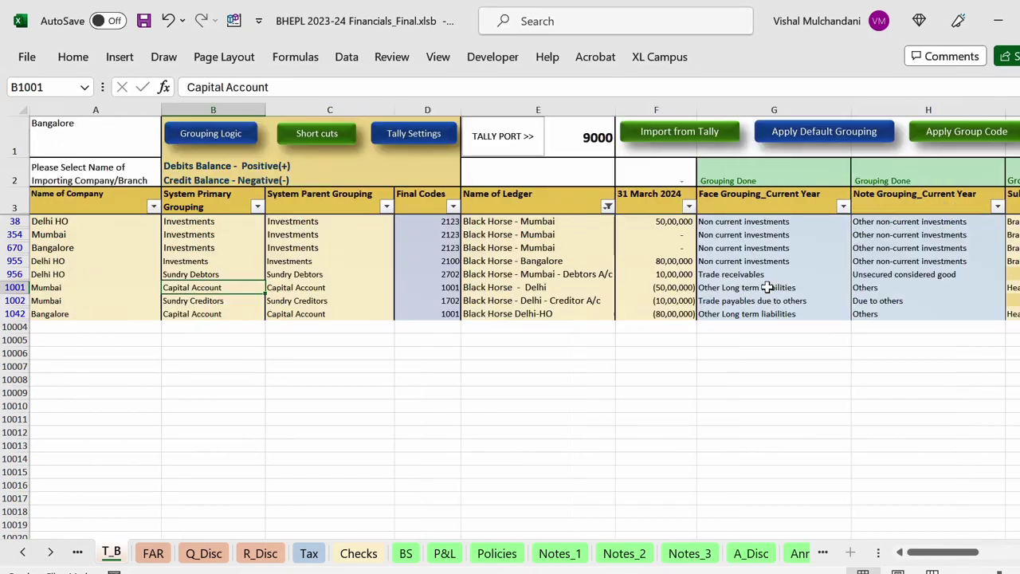
{"action": "key", "text": "Left"}
Step: Set the inter-company balance of the Mumbai branch's Black Horse - Delhi capital ledger to Delhi HO
{"action": "key", "text": "Right"}
{"action": "key", "text": "Right"}
{"action": "key", "text": "Right"}
{"action": "key", "text": "Right"}
{"action": "key", "text": "Right"}
{"action": "key", "text": "Right"}
{"action": "key", "text": "Right"}
{"action": "key", "text": "Right"}
{"action": "key", "text": "Right"}
{"action": "key", "text": "Right"}
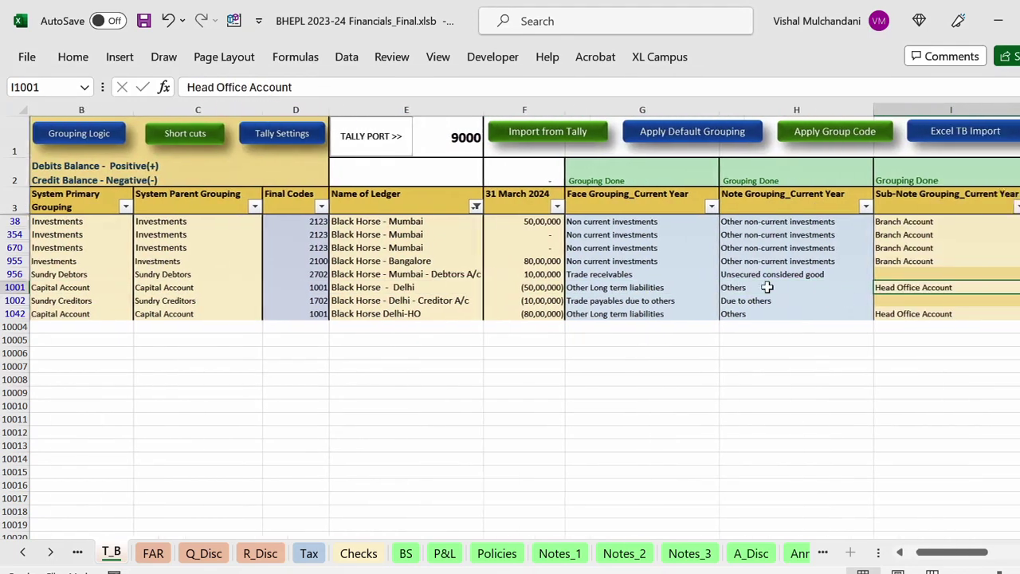
{"action": "key", "text": "alt+Down"}
{"action": "key", "text": "Down"}
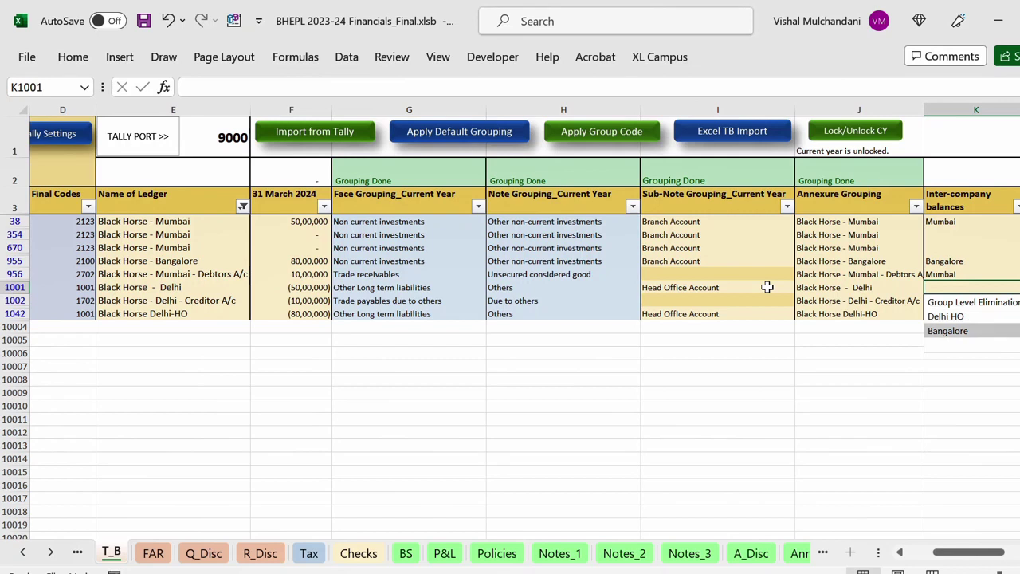
{"action": "key", "text": "Up"}
{"action": "key", "text": "Return"}
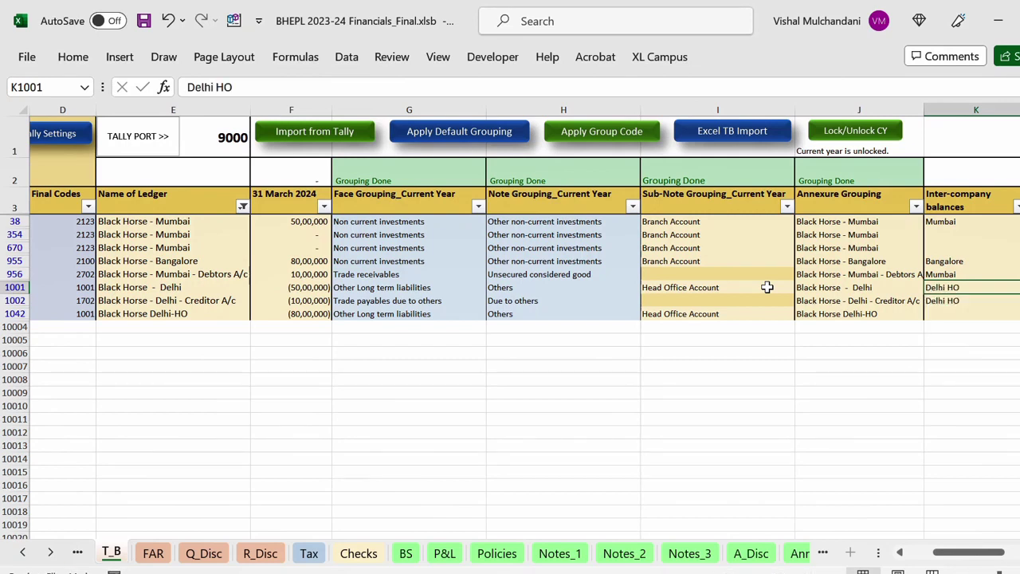
Step: Set the inter-company balance of the Bangalore branch's Black Horse Delhi-HO capital ledger to Delhi HO
{"action": "key", "text": "Down"}
{"action": "key", "text": "ctrl+d"}
{"action": "key", "text": "Down"}
{"action": "key", "text": "Left"}
{"action": "key", "text": "Left"}
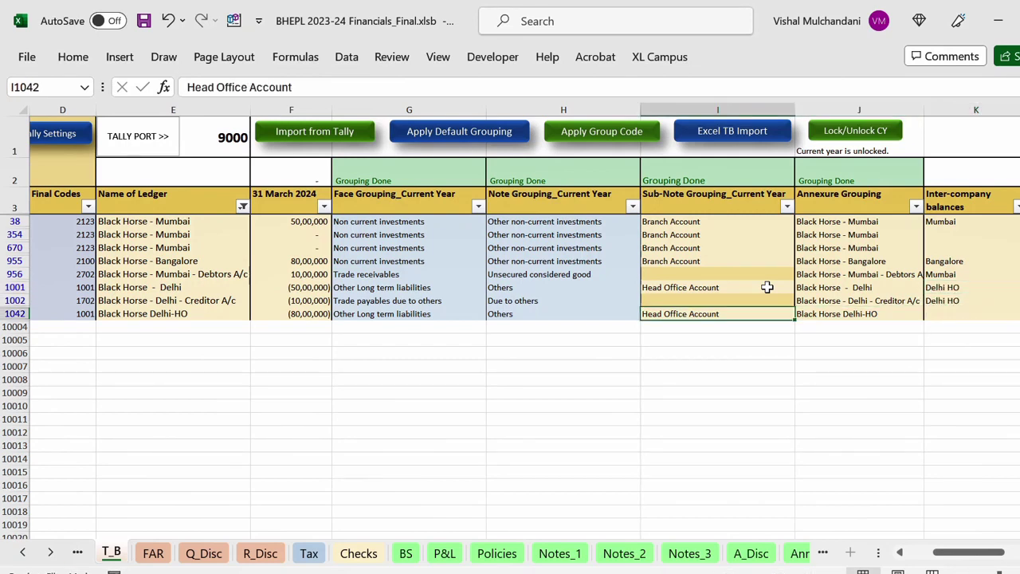
{"action": "key", "text": "Right"}
{"action": "key", "text": "Right"}
{"action": "key", "text": "alt+Down"}
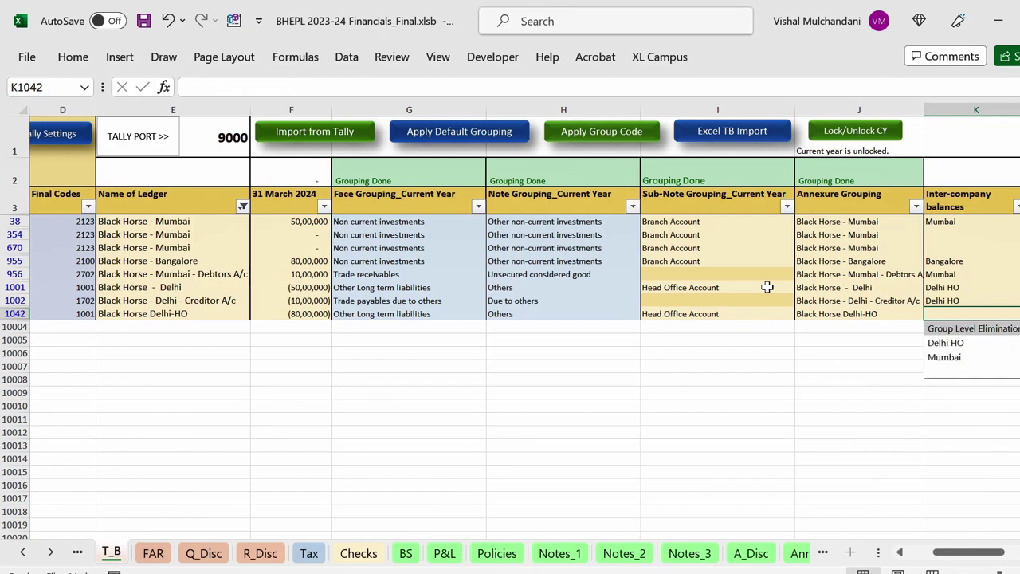
{"action": "key", "text": "Down"}
{"action": "key", "text": "Return"}
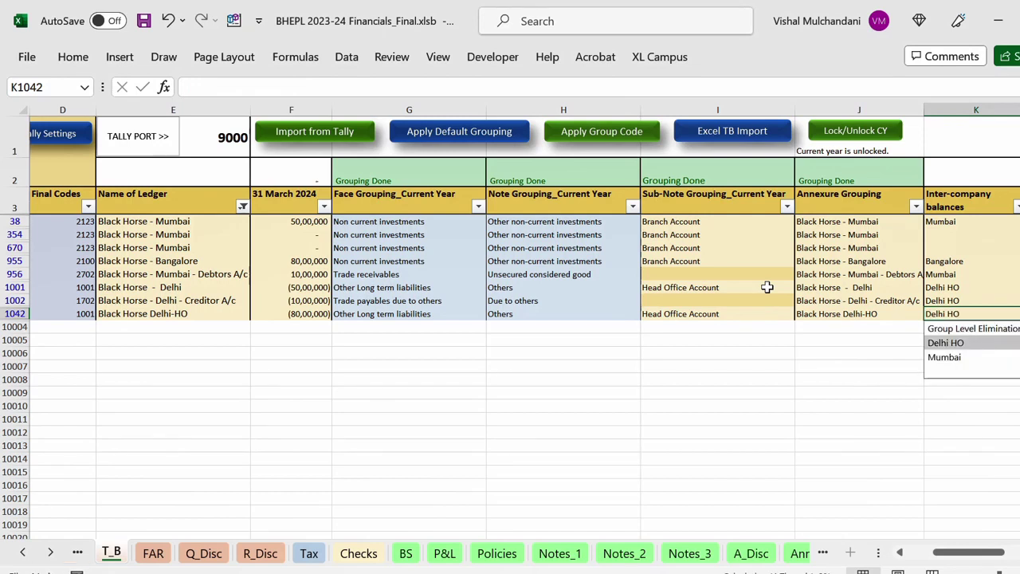
Step: Open the consolidated balance sheet and review its equity, liabilities and assets totals for both years
{"action": "key", "text": "Right"}
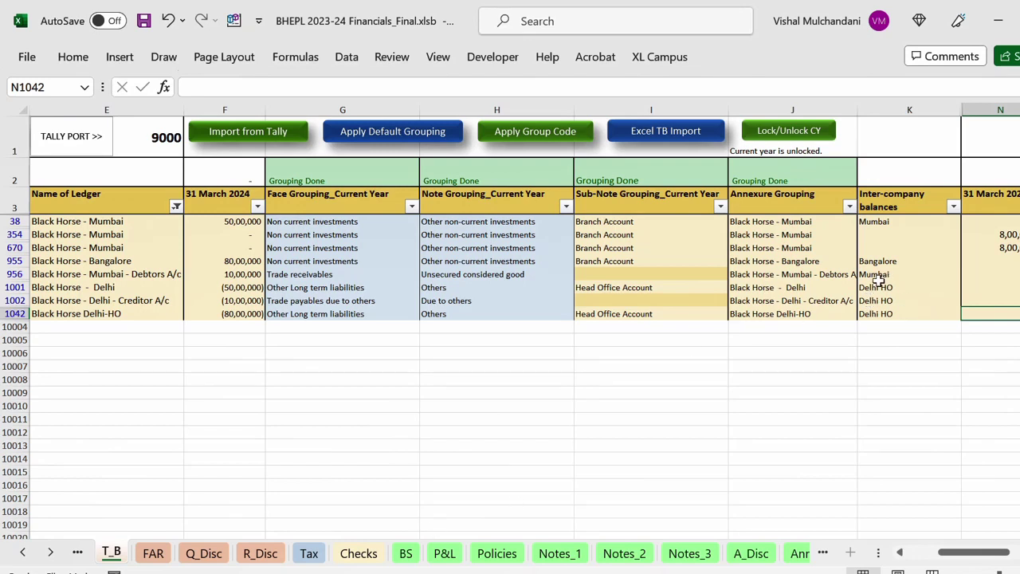
{"action": "left_click", "coordinate": [405, 552]}
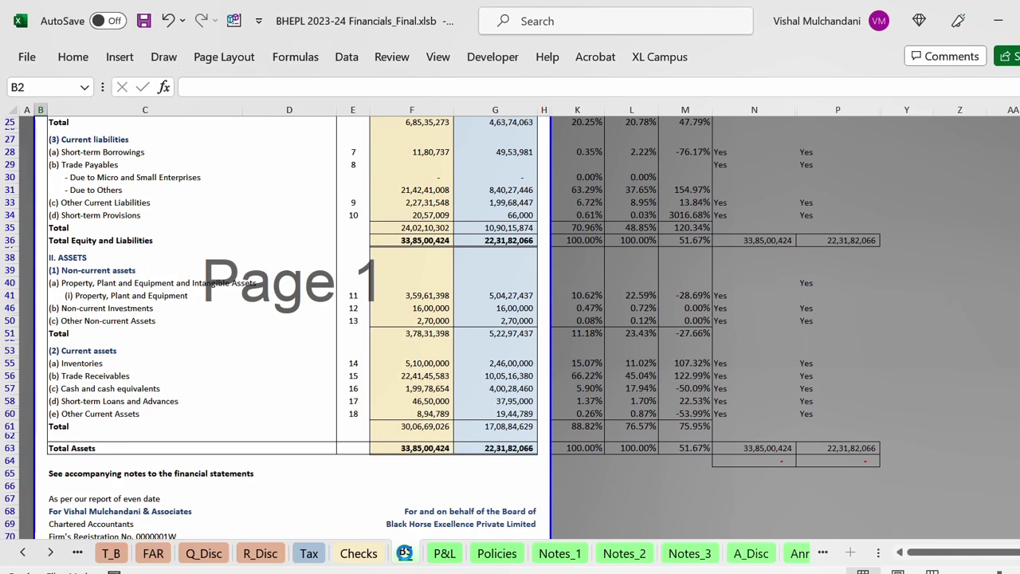
{"action": "scroll", "coordinate": [630, 430], "scroll_direction": "up", "scroll_amount": 5}
{"action": "scroll", "coordinate": [714, 432], "scroll_direction": "down", "scroll_amount": 5}
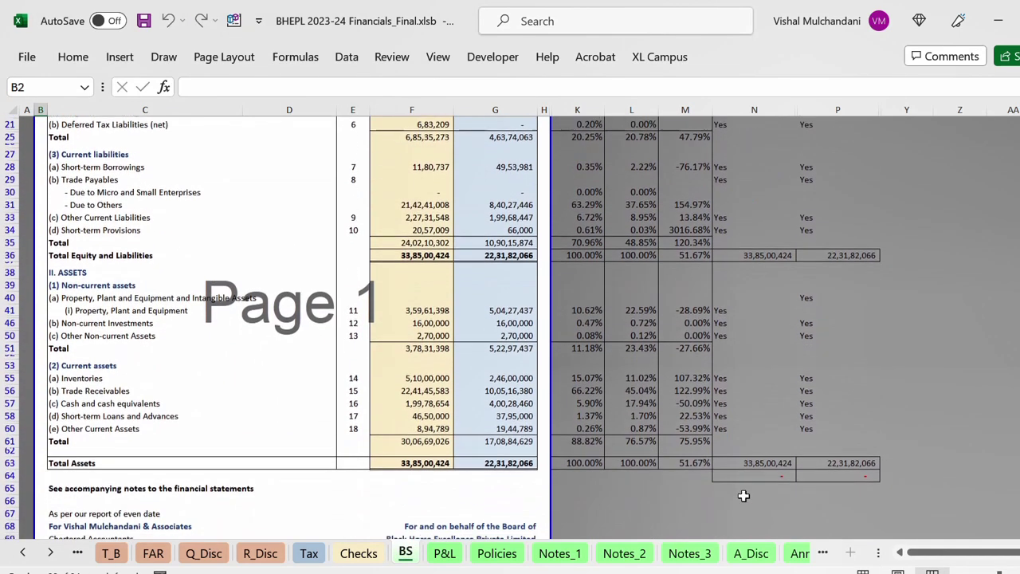
{"action": "scroll", "coordinate": [770, 482], "scroll_direction": "up", "scroll_amount": 3}
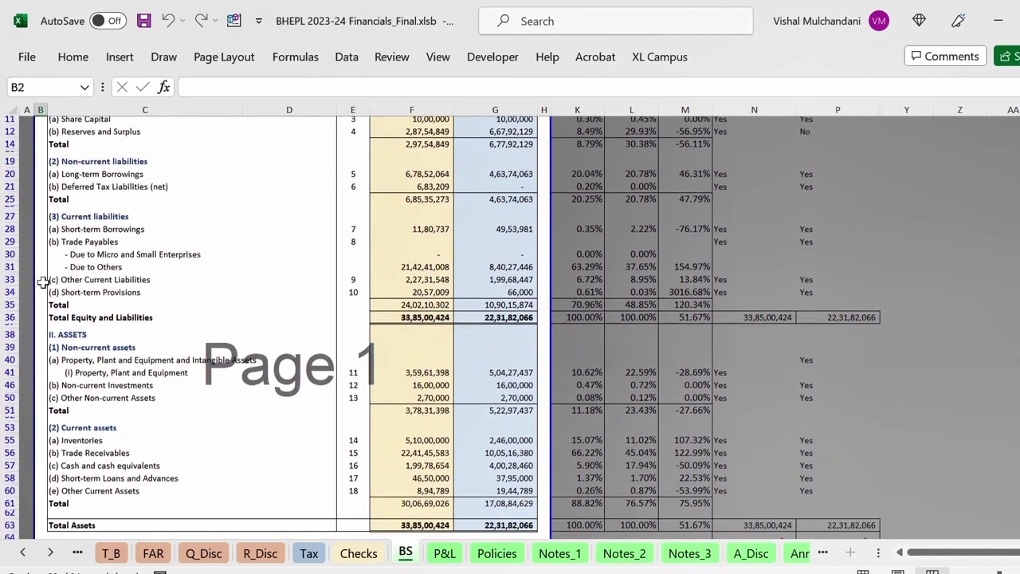
{"action": "scroll", "coordinate": [44, 282], "scroll_direction": "down", "scroll_amount": 1}
{"action": "scroll", "coordinate": [46, 275], "scroll_direction": "up", "scroll_amount": 2}
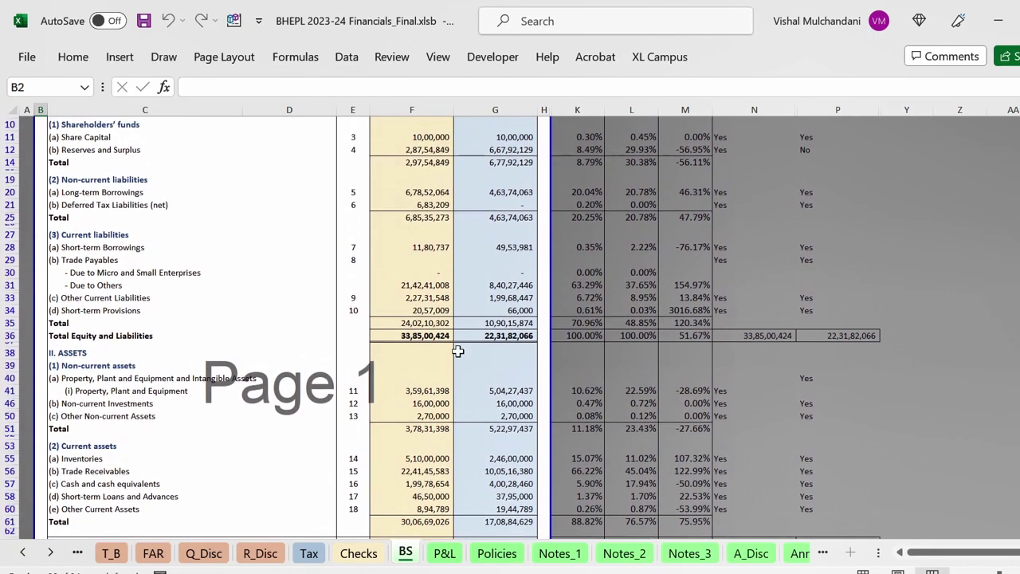
{"action": "scroll", "coordinate": [458, 351], "scroll_direction": "up", "scroll_amount": 1}
Step: Open the elimination report and check the elimination differences and intercompany balances between Delhi HO, Mumbai and Bangalore
{"action": "left_click", "coordinate": [50, 553]}
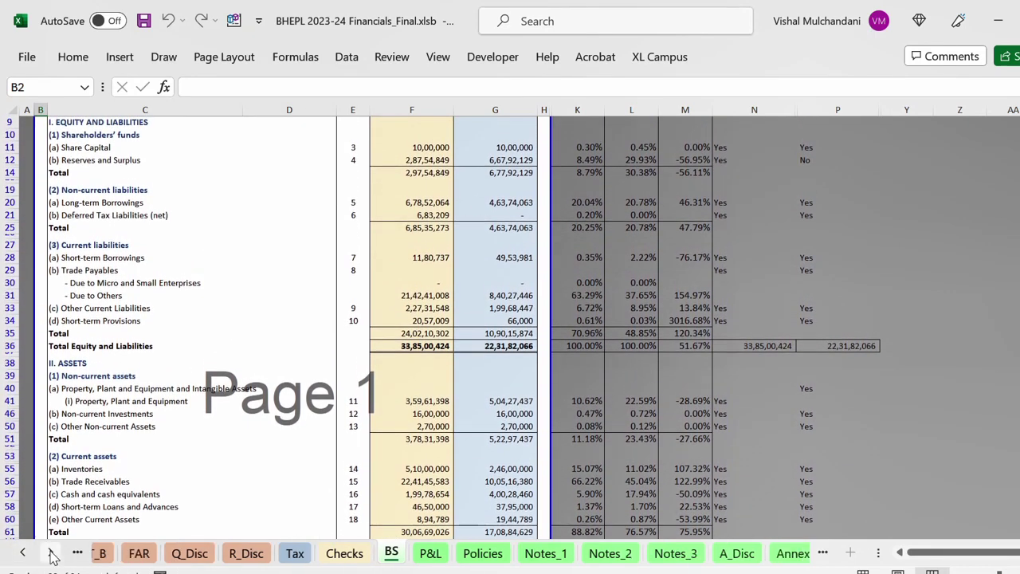
{"action": "left_click", "coordinate": [50, 553]}
{"action": "left_click", "coordinate": [50, 552]}
{"action": "left_click", "coordinate": [50, 553]}
{"action": "left_click", "coordinate": [51, 553]}
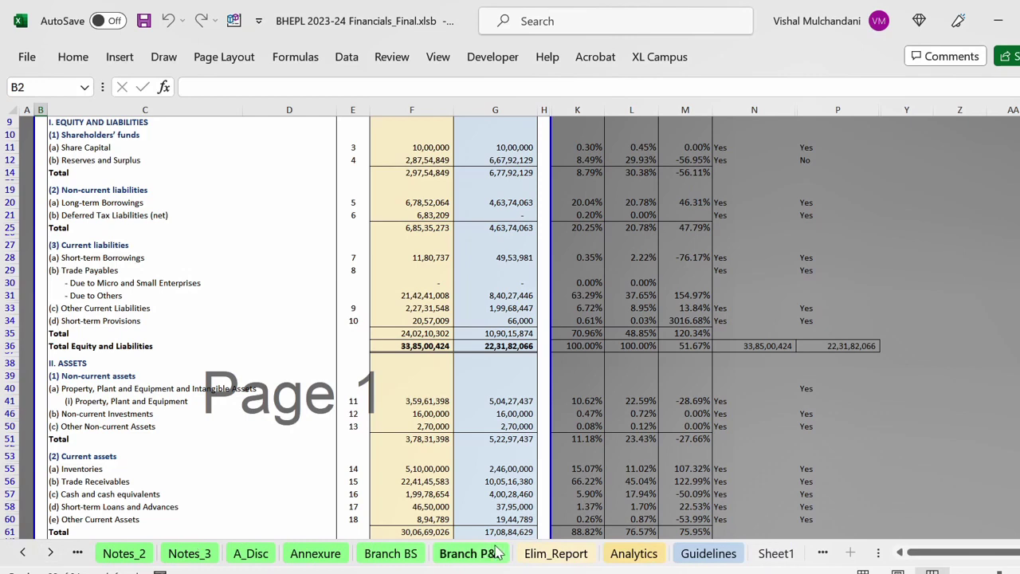
{"action": "left_click", "coordinate": [549, 552]}
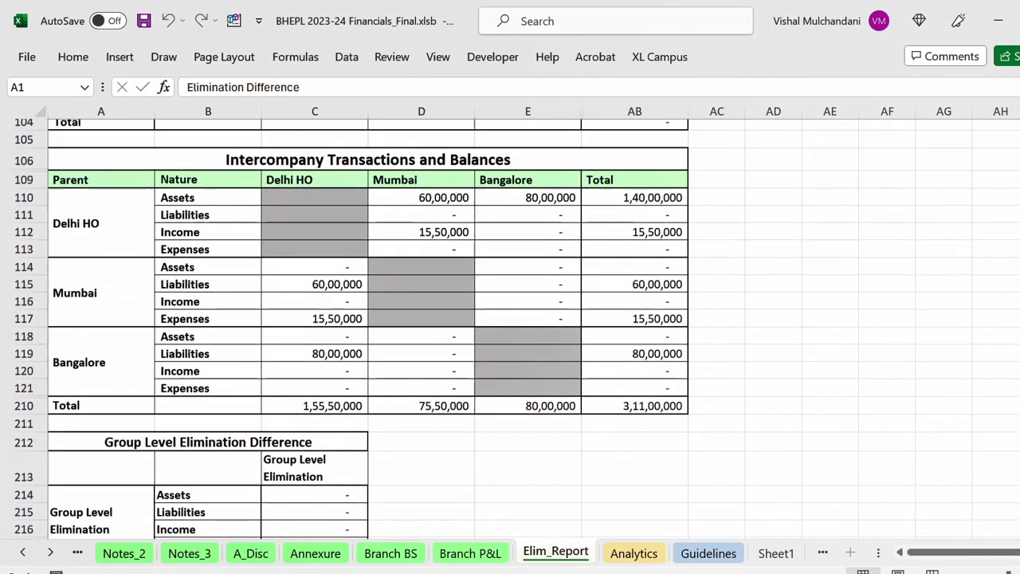
{"action": "scroll", "coordinate": [509, 326], "scroll_direction": "up", "scroll_amount": 3}
{"action": "scroll", "coordinate": [471, 326], "scroll_direction": "up", "scroll_amount": 2}
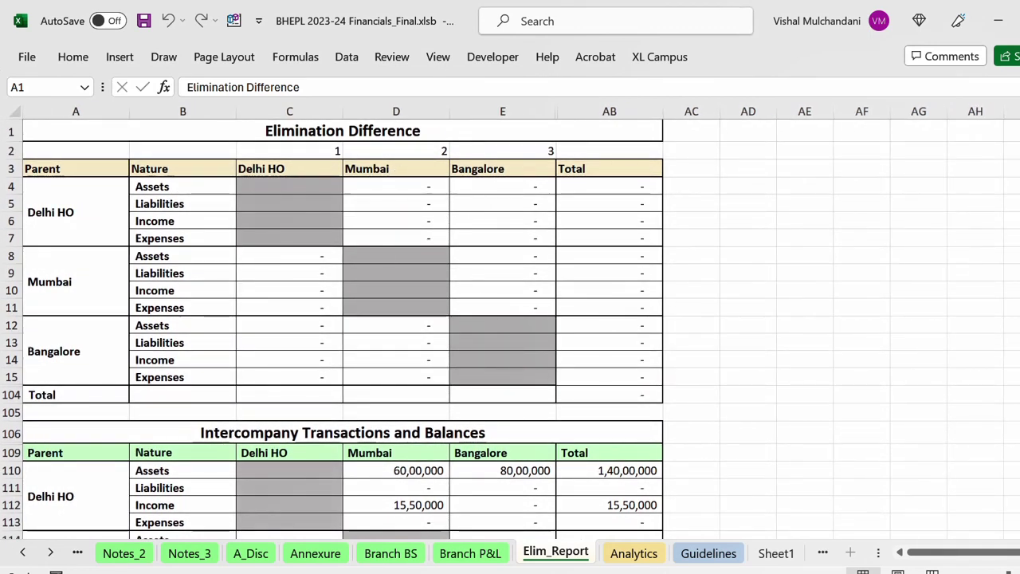
{"action": "scroll", "coordinate": [475, 218], "scroll_direction": "down", "scroll_amount": 5}
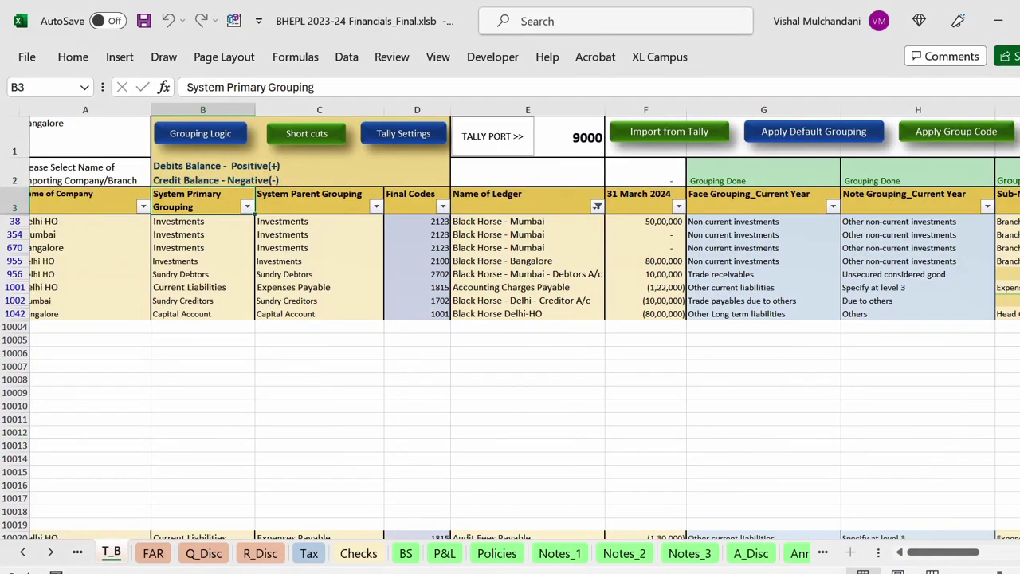
Step: Switch to the interbranch transactions workbook and review the Delhi HO sale to the Mumbai branch and the related receivable
{"action": "key", "text": "alt+Tab"}
{"action": "key", "text": "Page_Up"}
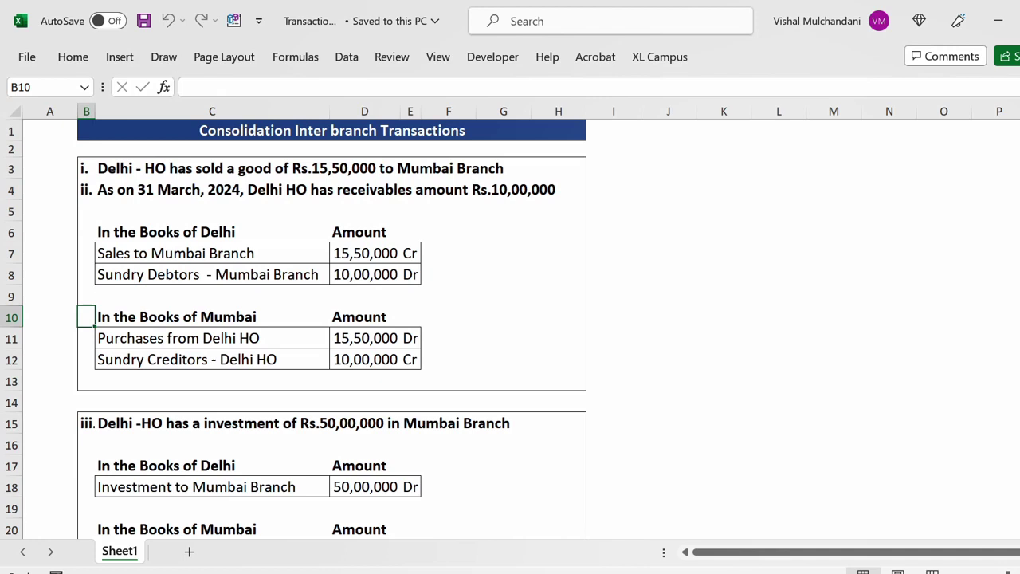
{"action": "left_click", "coordinate": [451, 256]}
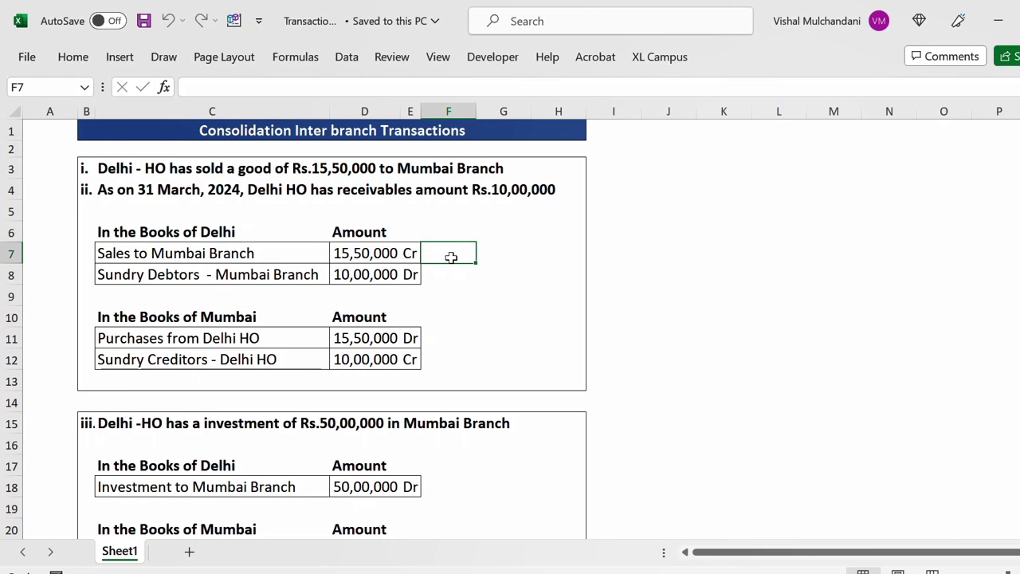
Step: Return to the trial balance and locate the Sales - Interbranch and Sales - non Interbranch adjustment rows at its end
{"action": "key", "text": "alt+Tab"}
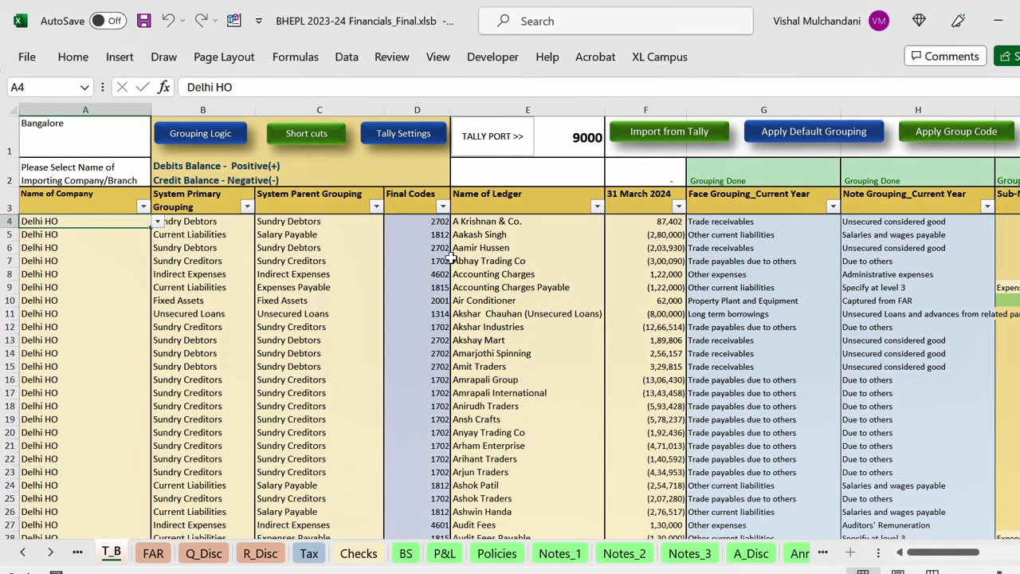
{"action": "left_click", "coordinate": [576, 263]}
{"action": "key", "text": "ctrl+Down"}
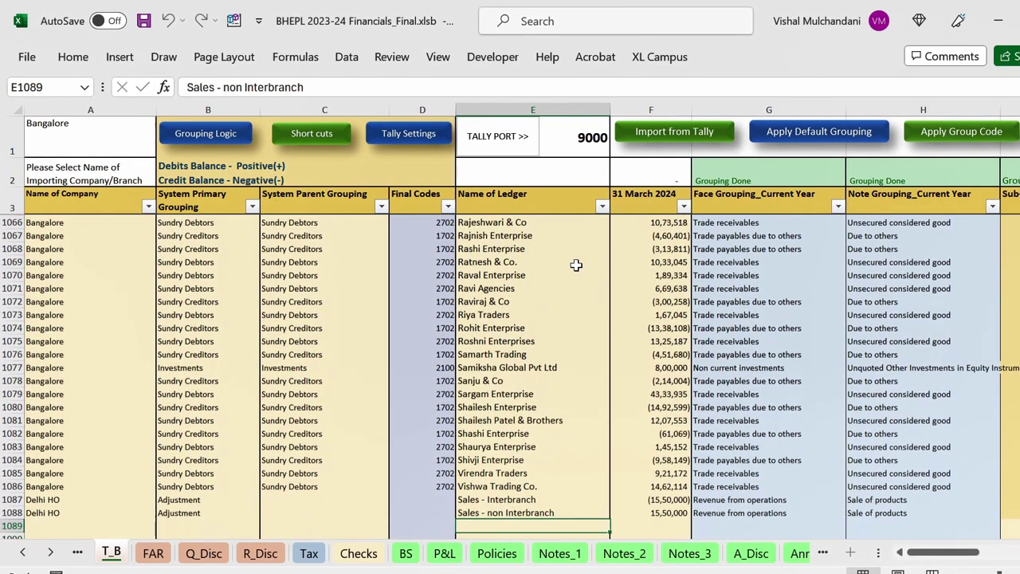
{"action": "key", "text": "Down"}
{"action": "key", "text": "Down"}
{"action": "key", "text": "Up"}
{"action": "key", "text": "Up"}
{"action": "key", "text": "Up"}
{"action": "key", "text": "shift+Down"}
{"action": "key", "text": "shift+Right"}
{"action": "key", "text": "shift+Right"}
{"action": "key", "text": "shift+Right"}
{"action": "key", "text": "shift+Right"}
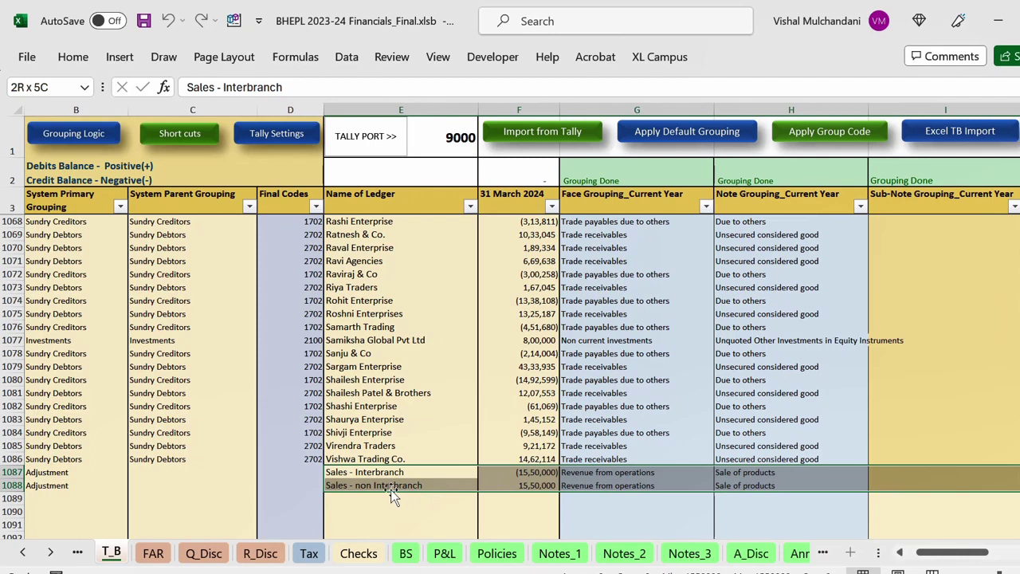
Step: Inspect the amounts and the face and note groupings of the two interbranch sales adjustment rows
{"action": "left_click", "coordinate": [508, 478]}
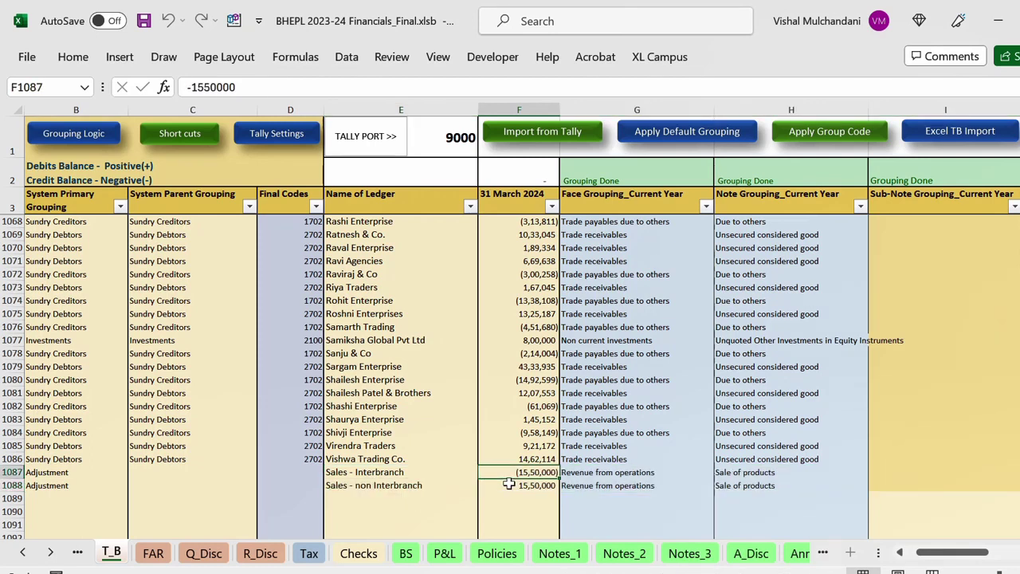
{"action": "left_click", "coordinate": [509, 484]}
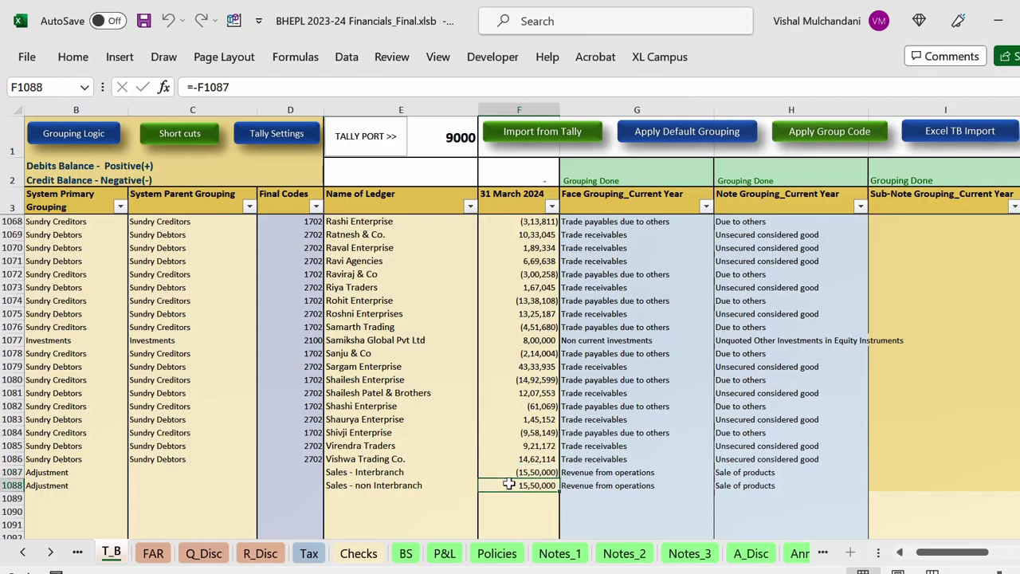
{"action": "key", "text": "Up"}
{"action": "key", "text": "Right"}
{"action": "key", "text": "shift+Right"}
{"action": "key", "text": "shift+Down"}
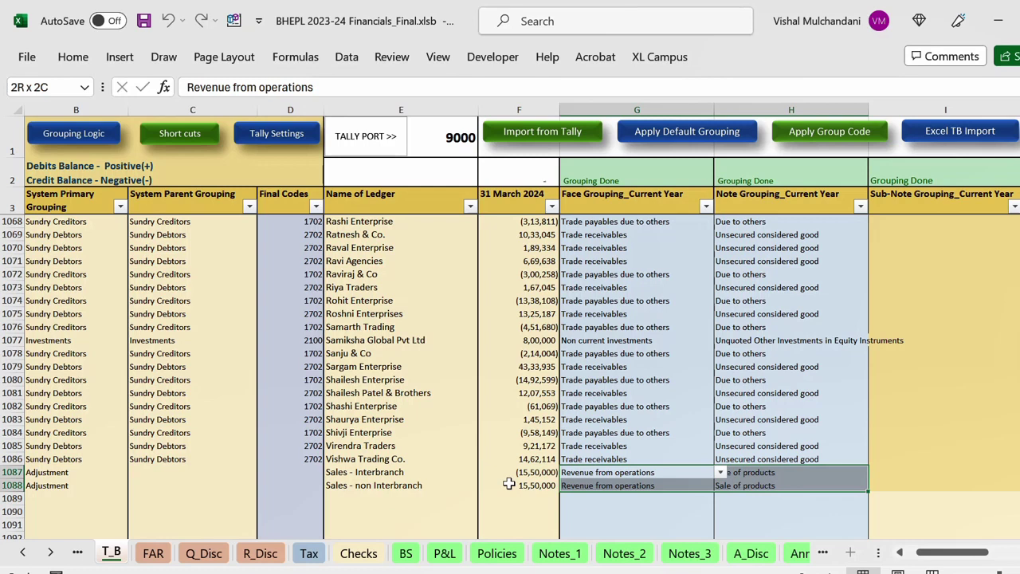
{"action": "key", "text": "Right"}
{"action": "key", "text": "Left"}
{"action": "key", "text": "Left"}
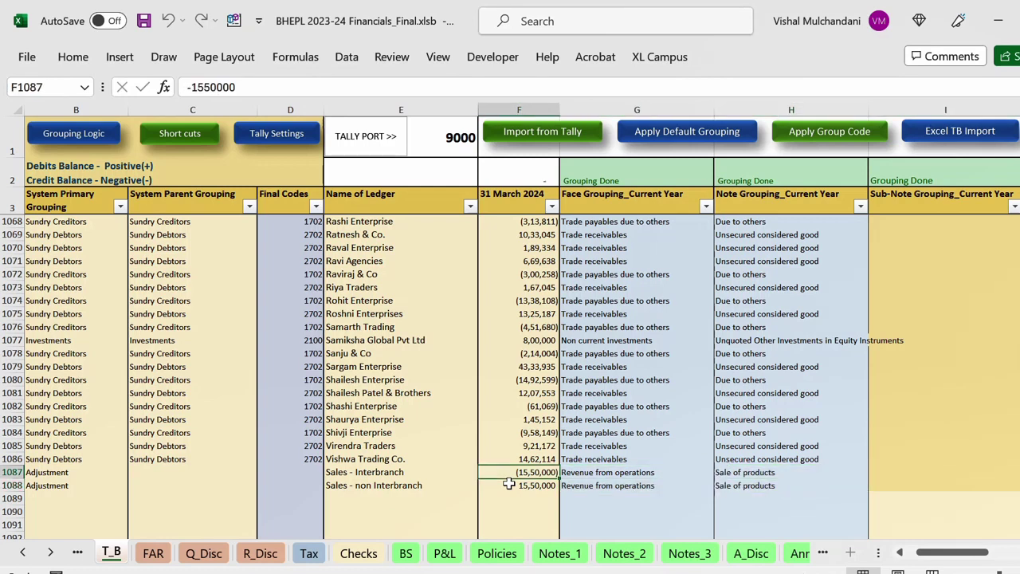
Step: Follow the Sales - Interbranch adjustment row from its amount across to its inter-company balance
{"action": "key", "text": "shift+Down"}
{"action": "key", "text": "shift+Right"}
{"action": "key", "text": "shift+Right"}
{"action": "key", "text": "Right"}
{"action": "key", "text": "Right"}
{"action": "key", "text": "Right"}
{"action": "key", "text": "Right"}
{"action": "key", "text": "Right"}
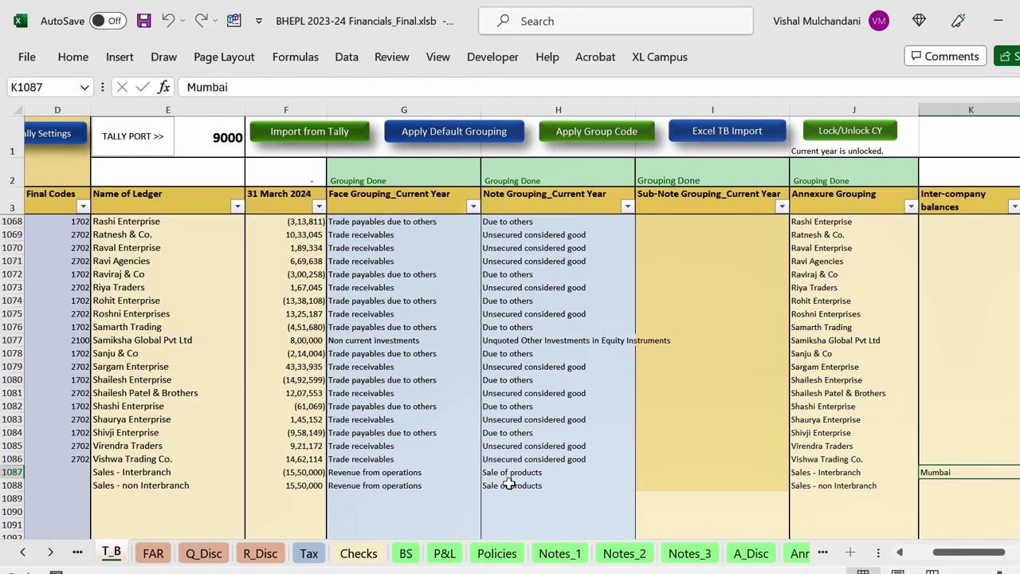
Step: Trace the Sales - Interbranch adjustment row back from its inter-company balance to the company name
{"action": "key", "text": "Left"}
{"action": "key", "text": "Left"}
{"action": "key", "text": "Left"}
{"action": "key", "text": "Left"}
{"action": "key", "text": "Left"}
{"action": "key", "text": "Left"}
{"action": "key", "text": "Left"}
{"action": "key", "text": "Left"}
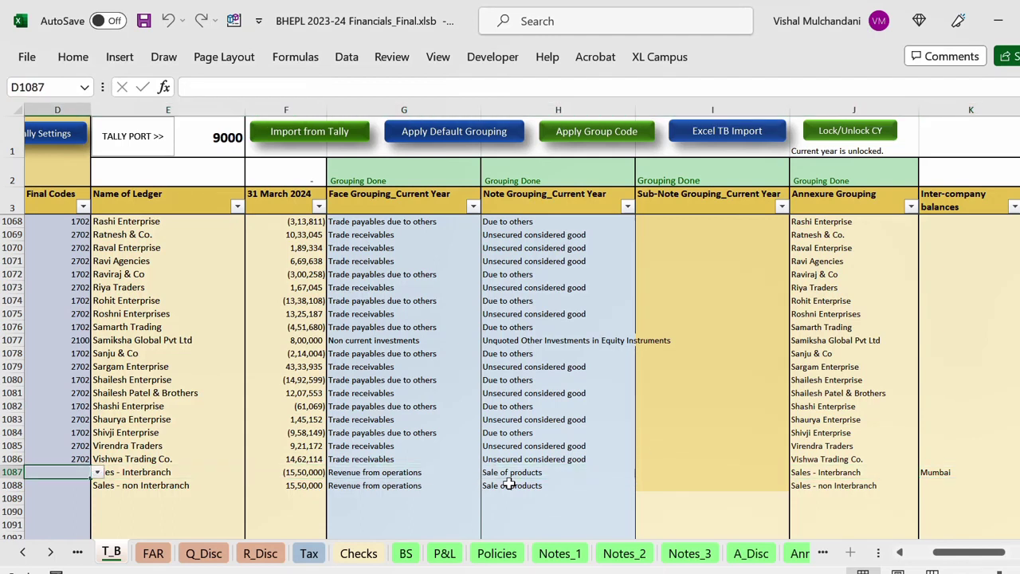
{"action": "key", "text": "Left"}
{"action": "key", "text": "Left"}
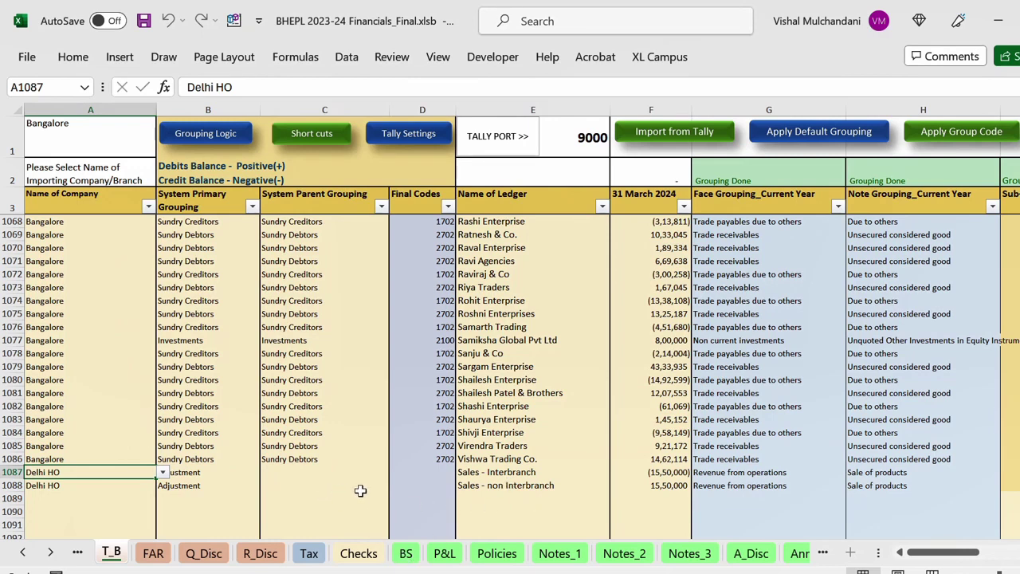
Step: View the Schedule 3 master sheet, then switch to the Consolidation Add on Tool workbook and view its branch balance sheet
{"action": "key", "text": "ctrl+Page_Up"}
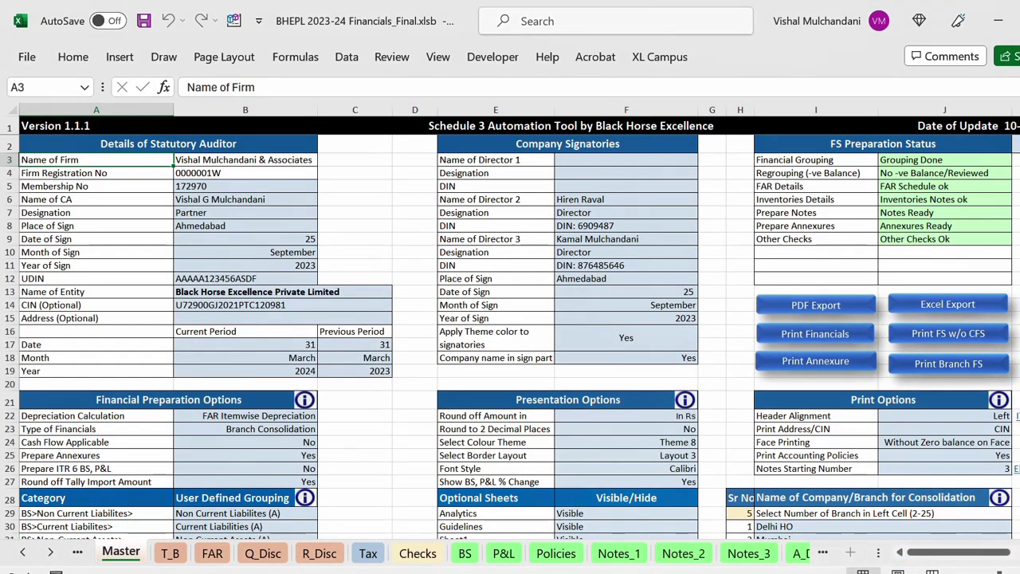
{"action": "key", "text": "ctrl+Tab"}
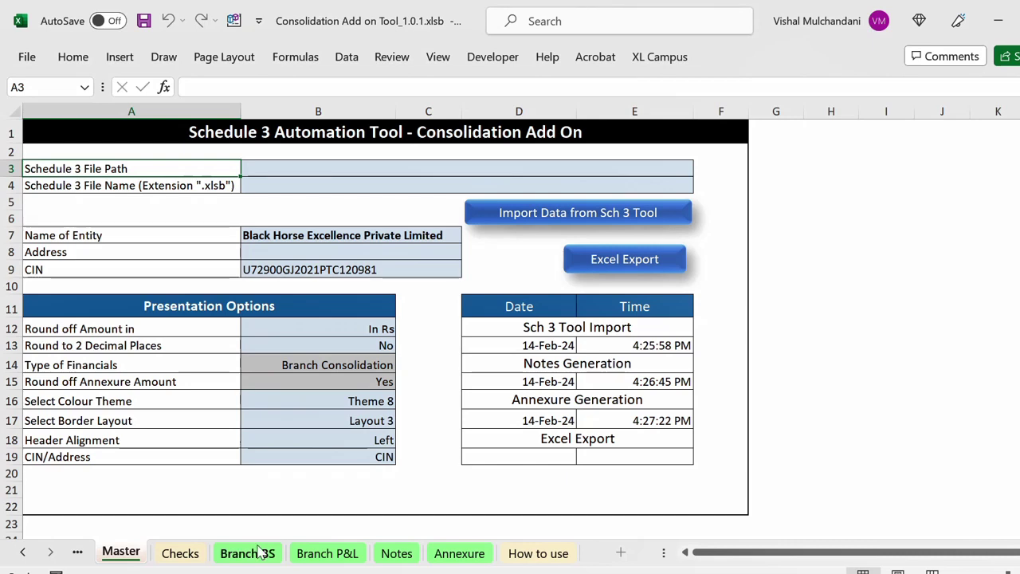
{"action": "left_click", "coordinate": [245, 557]}
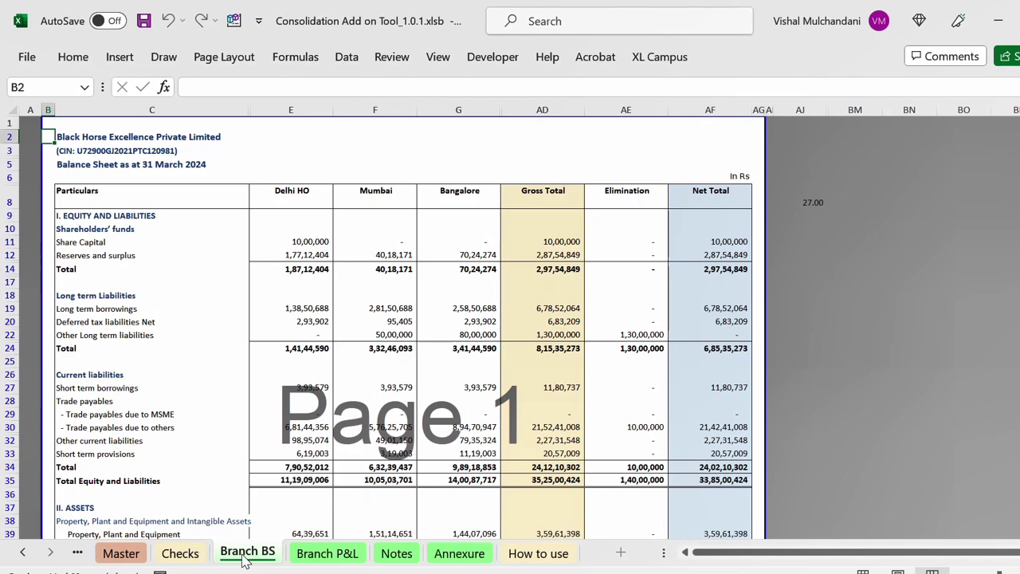
Step: Return to the add-on's master sheet and locate the Schedule 3 file path and file name fields used for importing
{"action": "key", "text": "ctrl+Page_Up"}
{"action": "key", "text": "ctrl+Page_Up"}
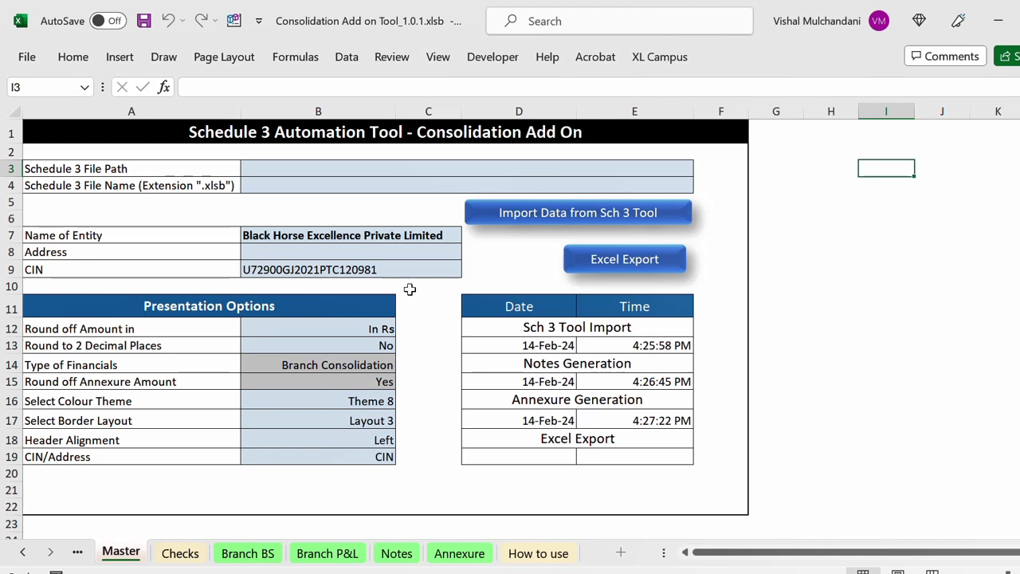
{"action": "left_click", "coordinate": [347, 161]}
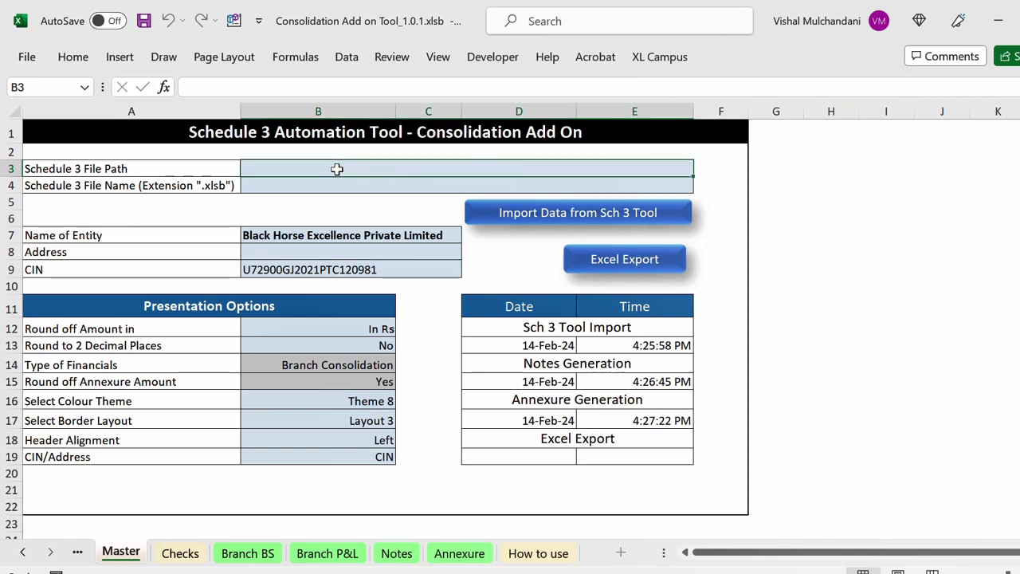
{"action": "key", "text": "Return"}
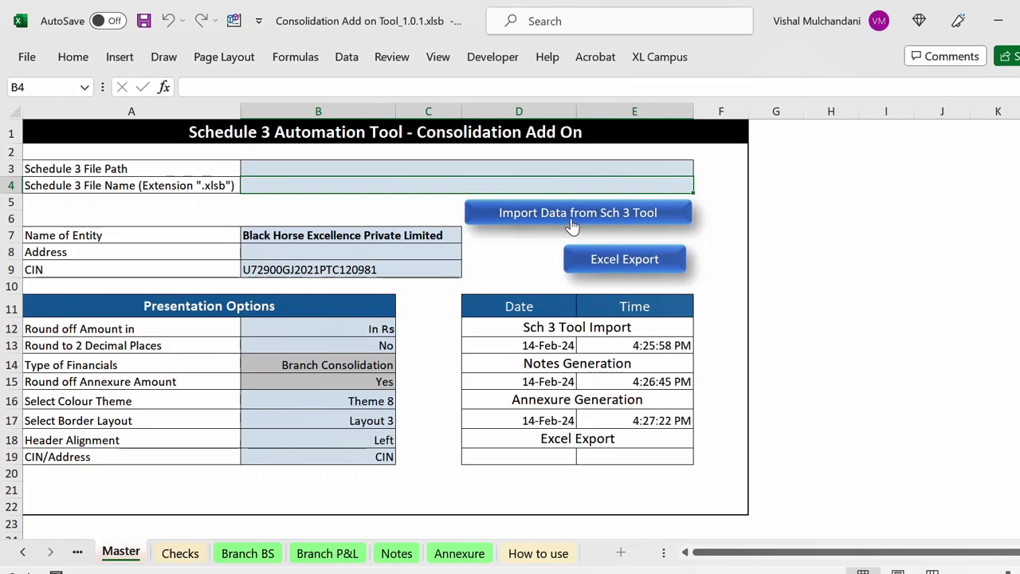
Step: Examine the add-on's branch-wise balance sheet and profit and loss statement, including the gross, elimination and net columns
{"action": "left_click", "coordinate": [243, 553]}
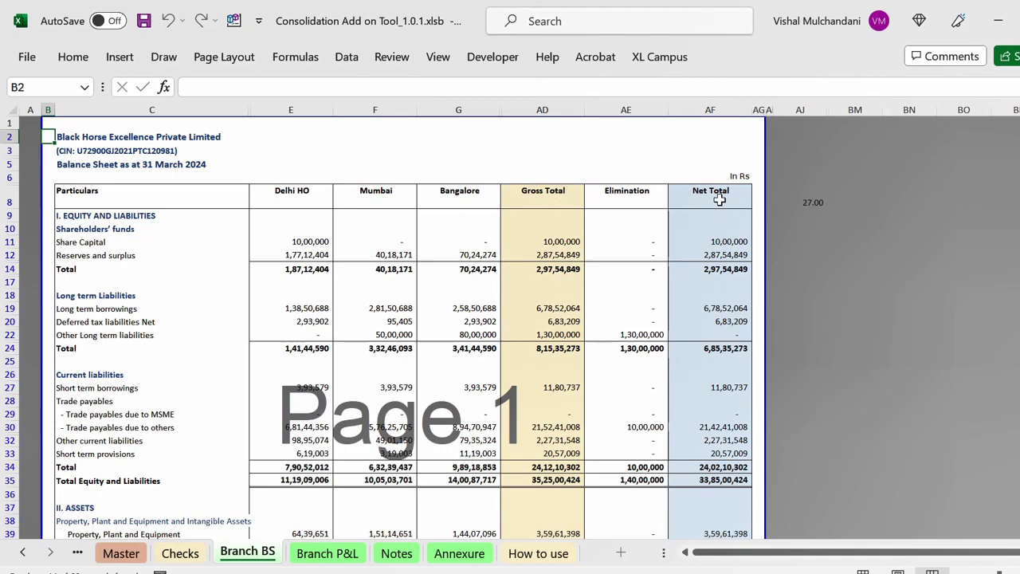
{"action": "key", "text": "ctrl+Page_Down"}
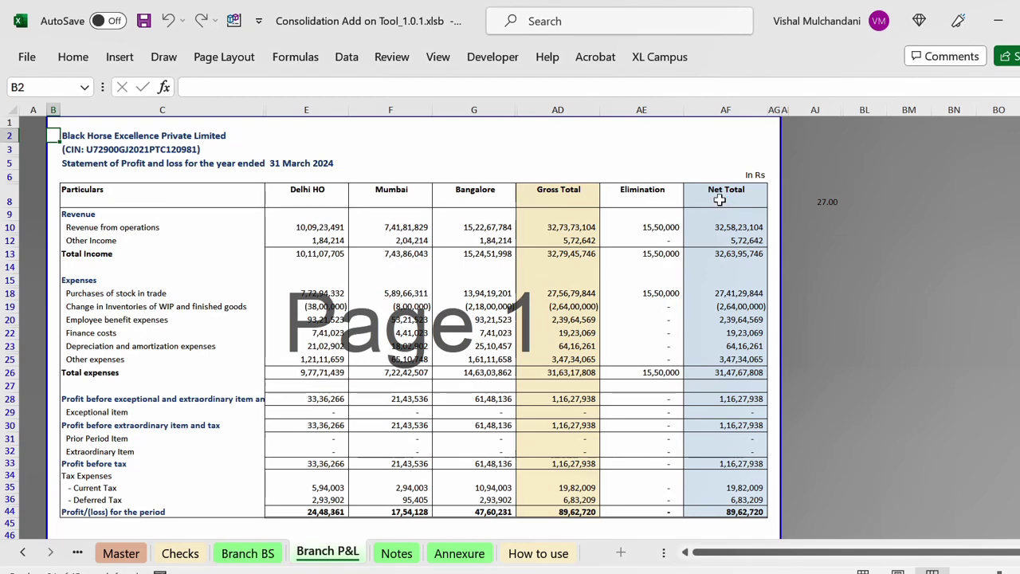
Step: Open the add-on's notes and read through the branch-wise schedules from share capital to non-current investments
{"action": "key", "text": "ctrl+Page_Down"}
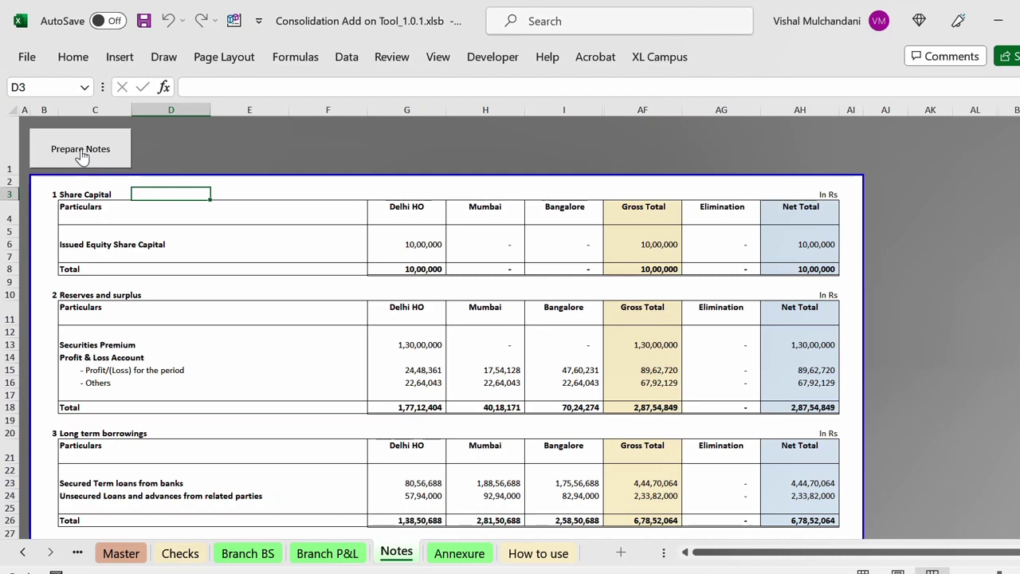
{"action": "scroll", "coordinate": [446, 327], "scroll_direction": "down", "scroll_amount": 5}
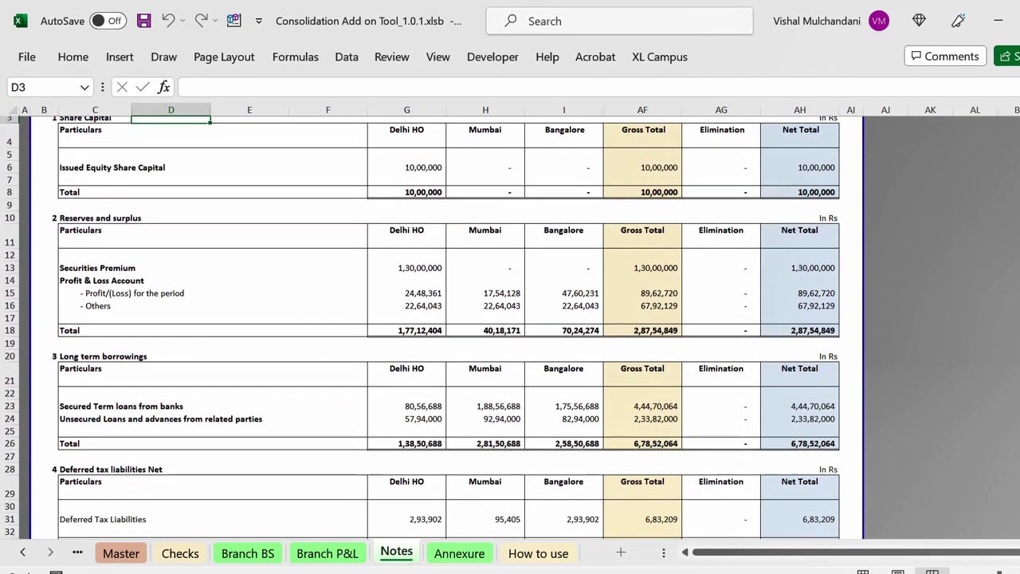
{"action": "scroll", "coordinate": [431, 328], "scroll_direction": "down", "scroll_amount": 4}
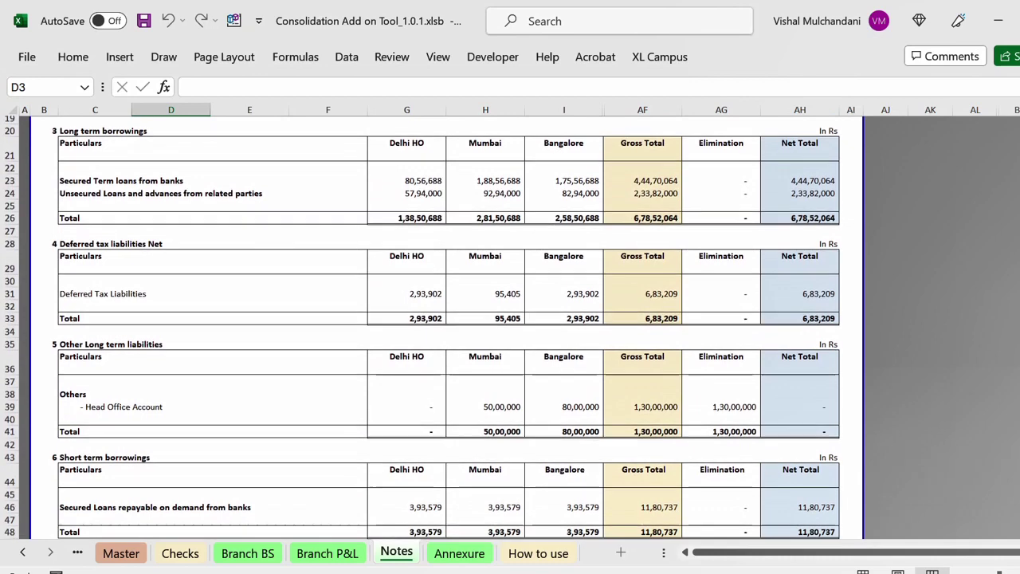
{"action": "scroll", "coordinate": [446, 326], "scroll_direction": "down", "scroll_amount": 6}
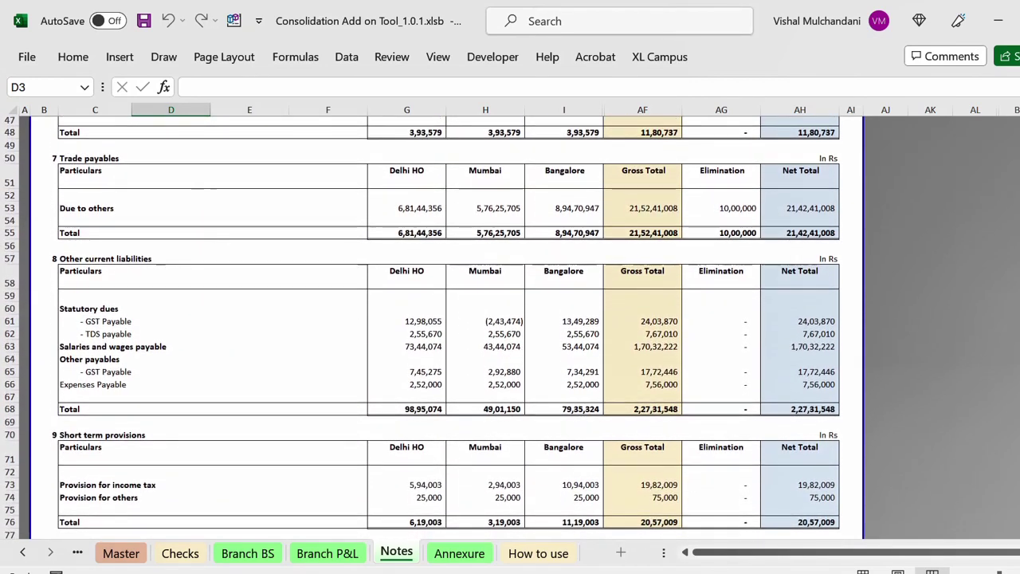
{"action": "scroll", "coordinate": [447, 327], "scroll_direction": "down", "scroll_amount": 6}
{"action": "scroll", "coordinate": [446, 326], "scroll_direction": "up", "scroll_amount": 10}
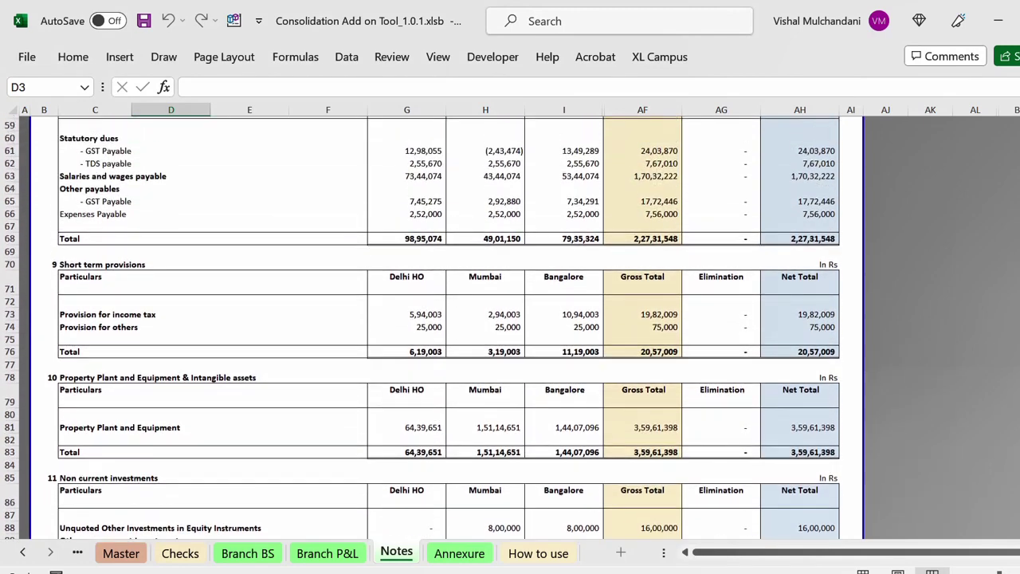
Step: Review the branch-wise notes back up to share capital, then view the branch-wise annexure with its ledger-level breakdown
{"action": "scroll", "coordinate": [446, 327], "scroll_direction": "up", "scroll_amount": 7}
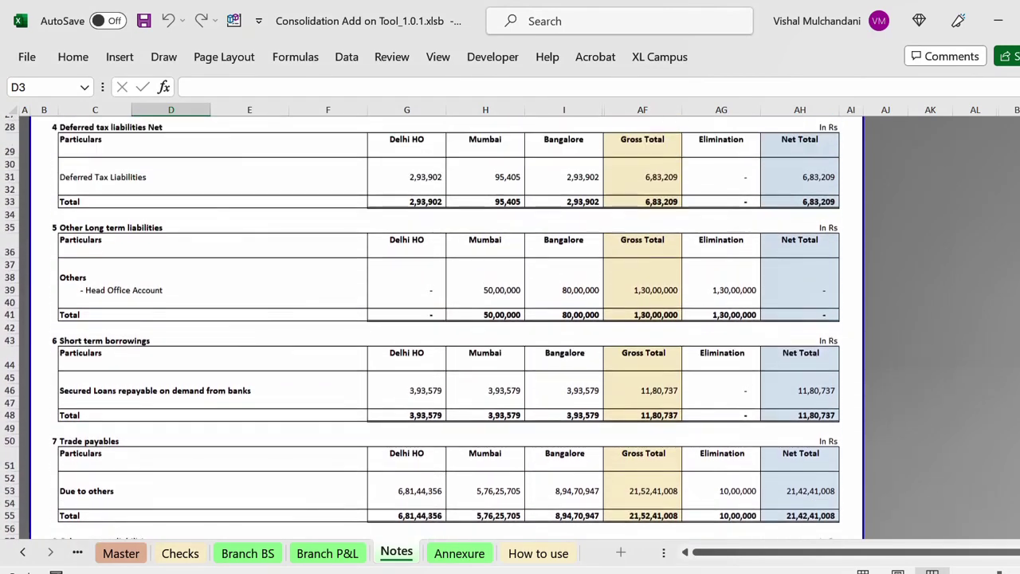
{"action": "scroll", "coordinate": [446, 326], "scroll_direction": "up", "scroll_amount": 3}
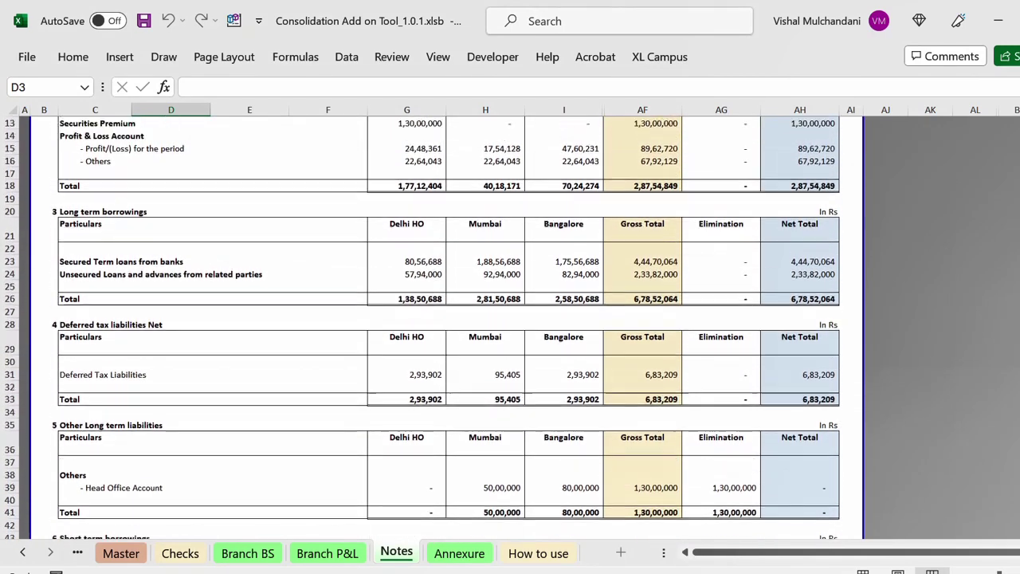
{"action": "scroll", "coordinate": [446, 326], "scroll_direction": "up", "scroll_amount": 2}
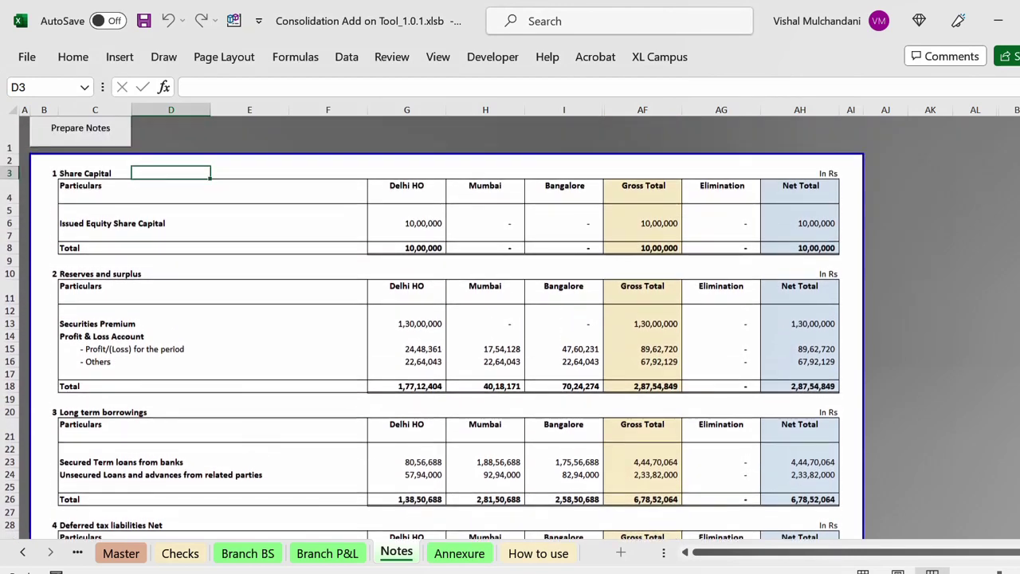
{"action": "key", "text": "ctrl+Page_Down"}
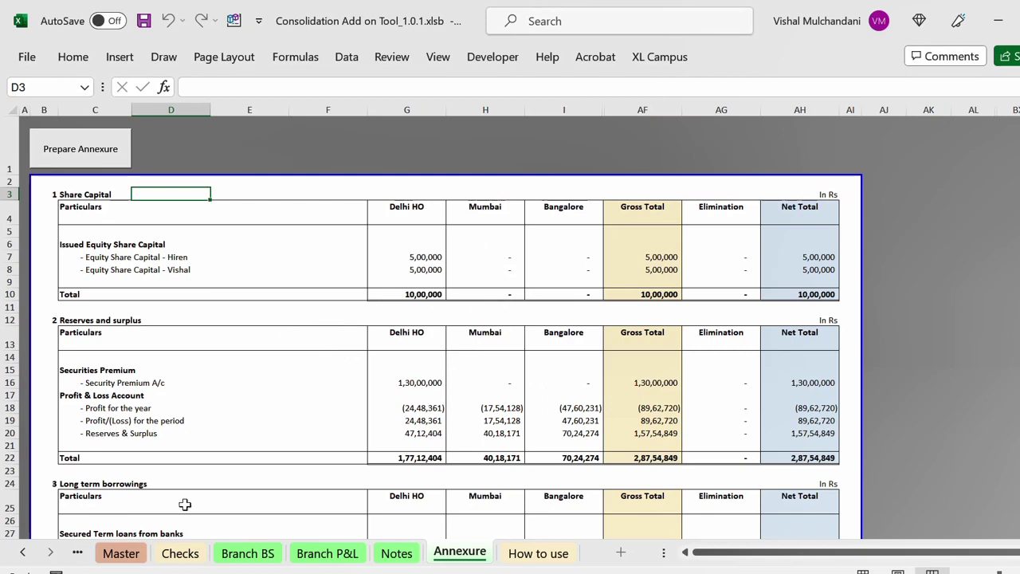
Step: View the list of preventive checks, then read the add-on's user guide covering its purpose, prerequisites and Schedule 3 import step
{"action": "left_click", "coordinate": [179, 553]}
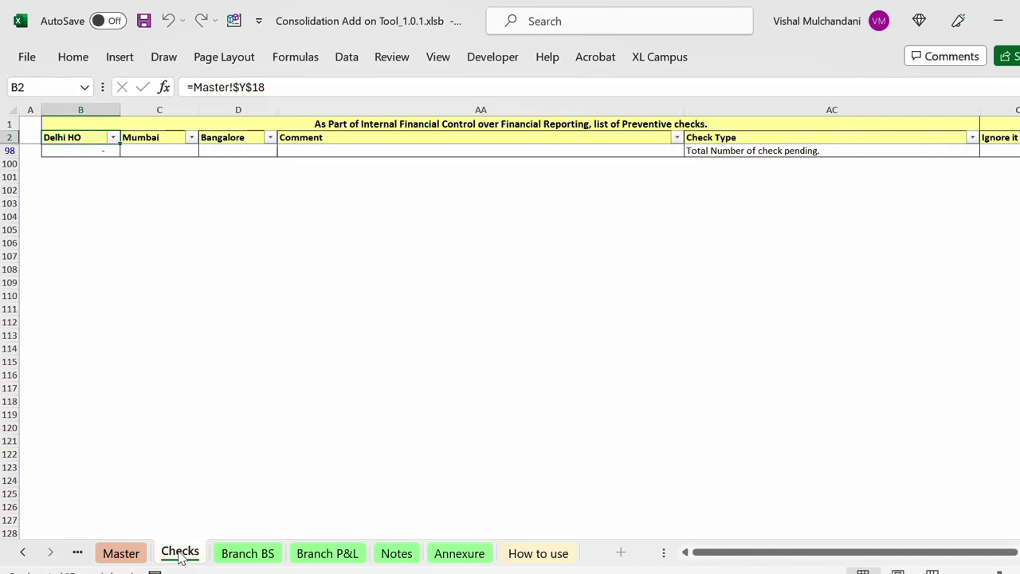
{"action": "left_click", "coordinate": [539, 551]}
{"action": "key", "text": "Down"}
{"action": "key", "text": "Down"}
{"action": "key", "text": "Down"}
{"action": "key", "text": "Down"}
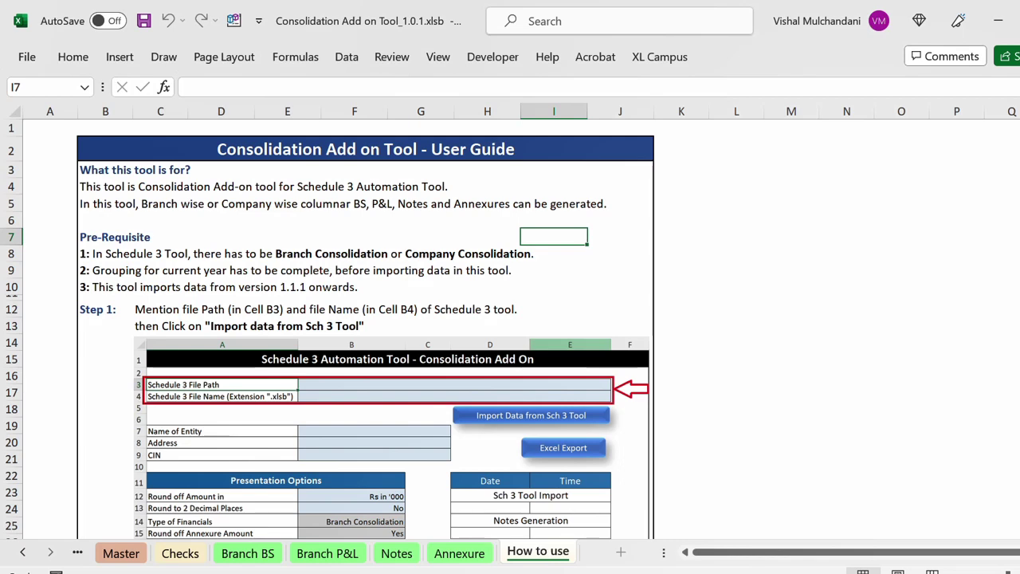
{"action": "scroll", "coordinate": [365, 319], "scroll_direction": "down", "scroll_amount": 8}
{"action": "scroll", "coordinate": [365, 319], "scroll_direction": "up", "scroll_amount": 8}
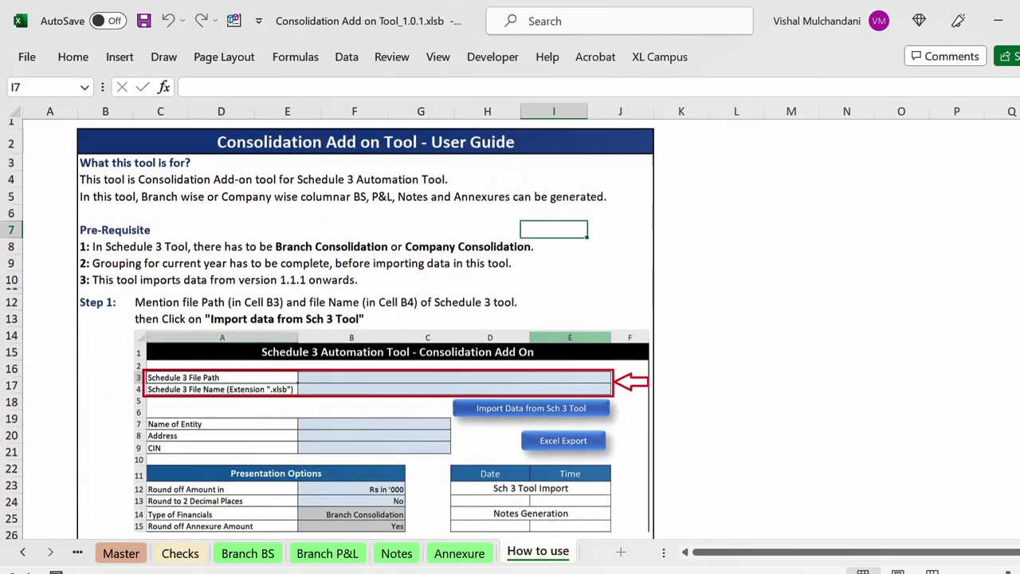
Step: Return from the user guide to the add-on's master sheet with the import and export options
{"action": "key", "text": "ctrl+Page_Up"}
{"action": "key", "text": "ctrl+Page_Up"}
{"action": "key", "text": "ctrl+Page_Up"}
{"action": "key", "text": "ctrl+Page_Up"}
{"action": "key", "text": "ctrl+Page_Up"}
{"action": "key", "text": "ctrl+Page_Up"}
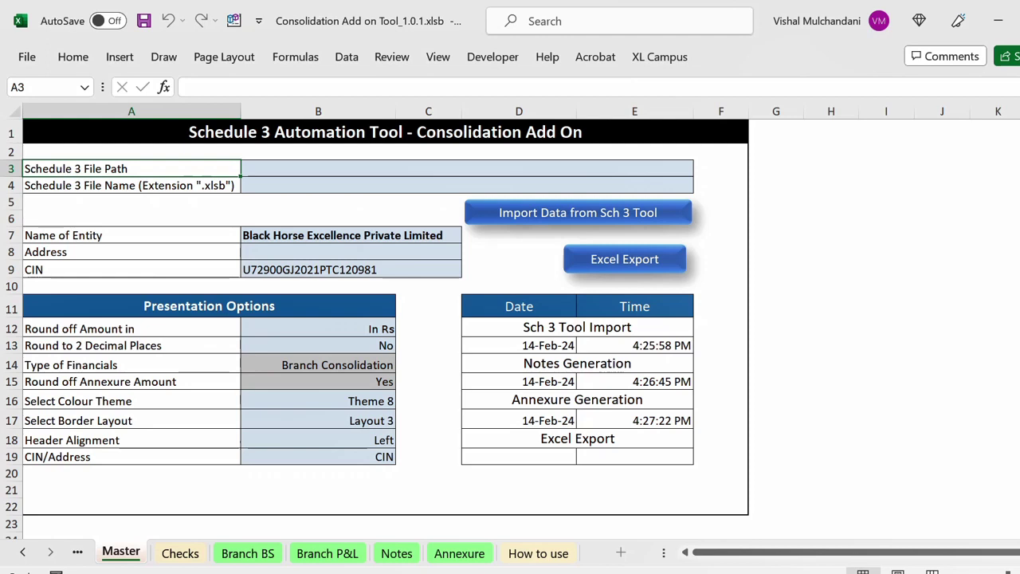